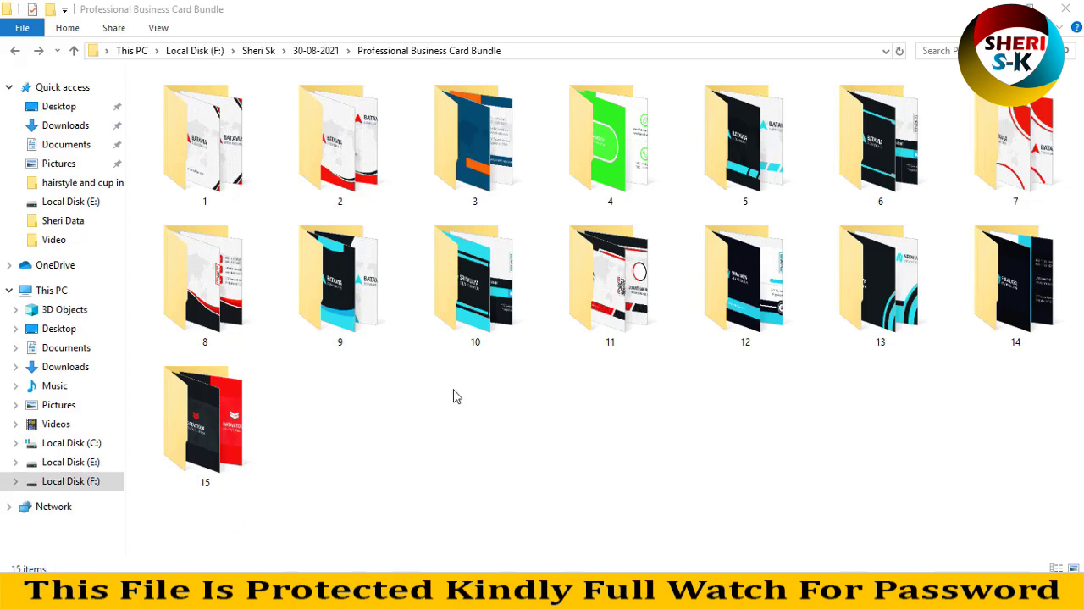
# Check the bundle folder's properties, noting its 87 files and 15 folders.
pyautogui.rightClick(453, 394)
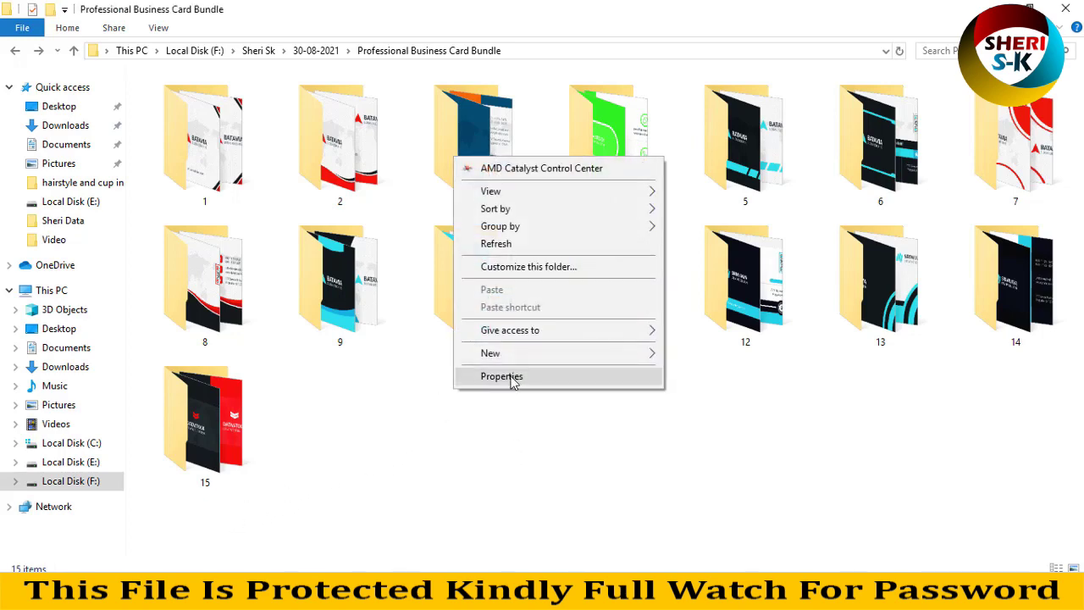
pyautogui.click(508, 375)
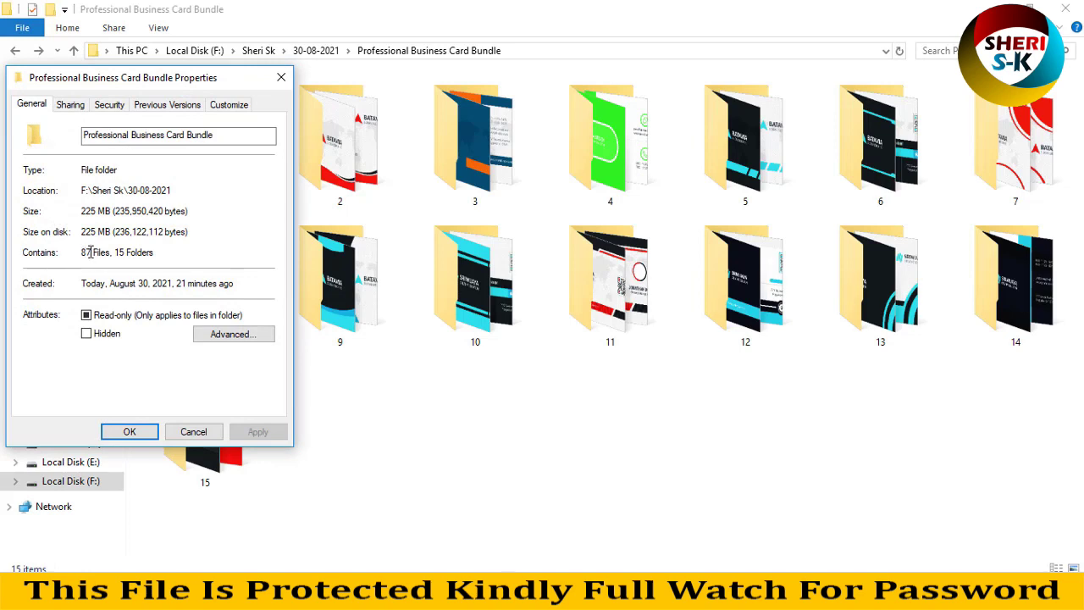
pyautogui.moveTo(116, 251); pyautogui.dragTo(164, 245)
pyautogui.click(145, 431)
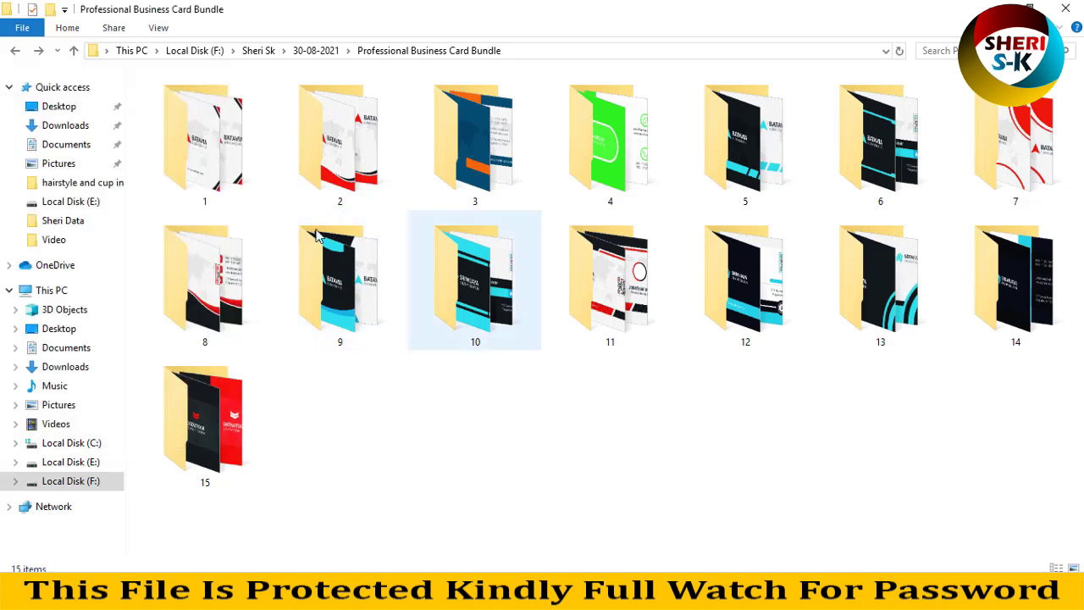
# Open template folder 1 as large icons and inspect its Back and Front designs.
pyautogui.moveTo(358, 250)
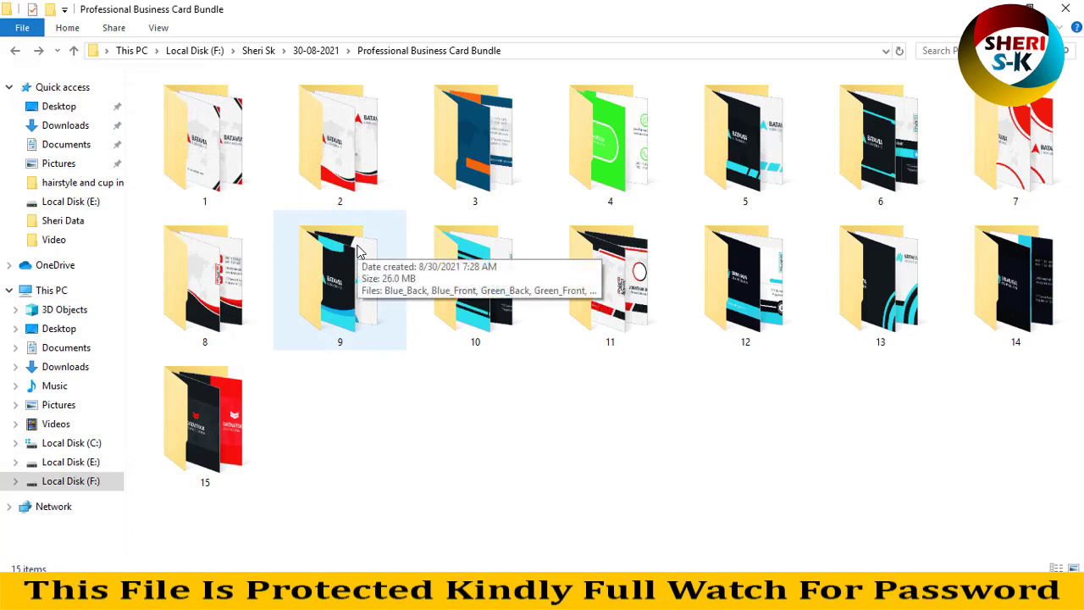
pyautogui.doubleClick(217, 144)
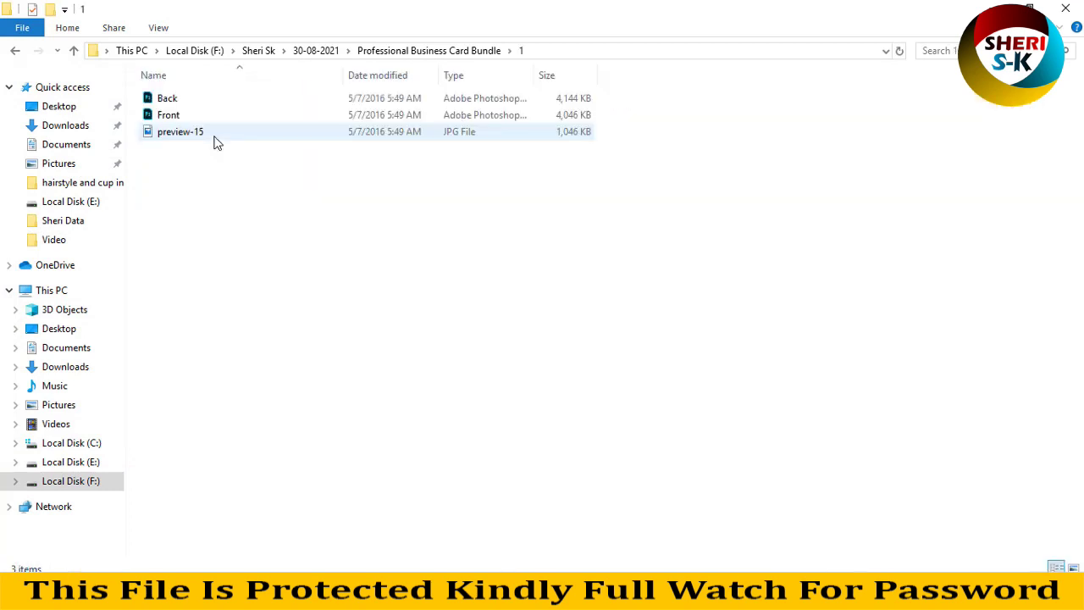
pyautogui.hotkey('ctrl', 'shift', '2')
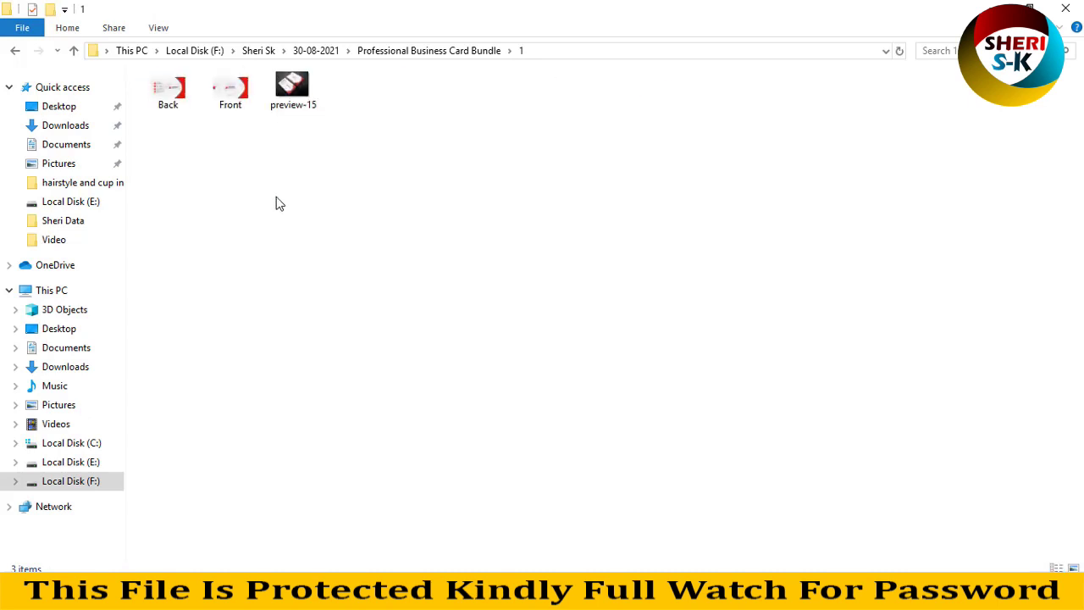
pyautogui.scroll(1, 280, 204)
pyautogui.click(235, 138)
pyautogui.click(385, 173)
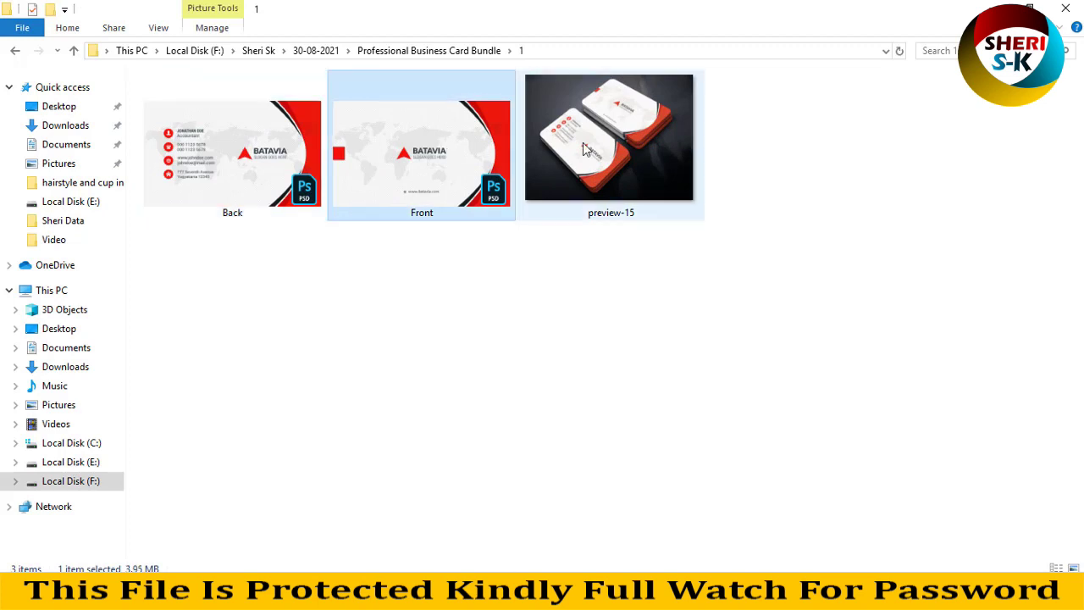
pyautogui.click(14, 50)
# Review template folders 2 and 3 as large icon thumbnails.
pyautogui.doubleClick(310, 128)
pyautogui.hotkey('ctrl', 'shift', '2')
pyautogui.scroll(5, 339, 194)
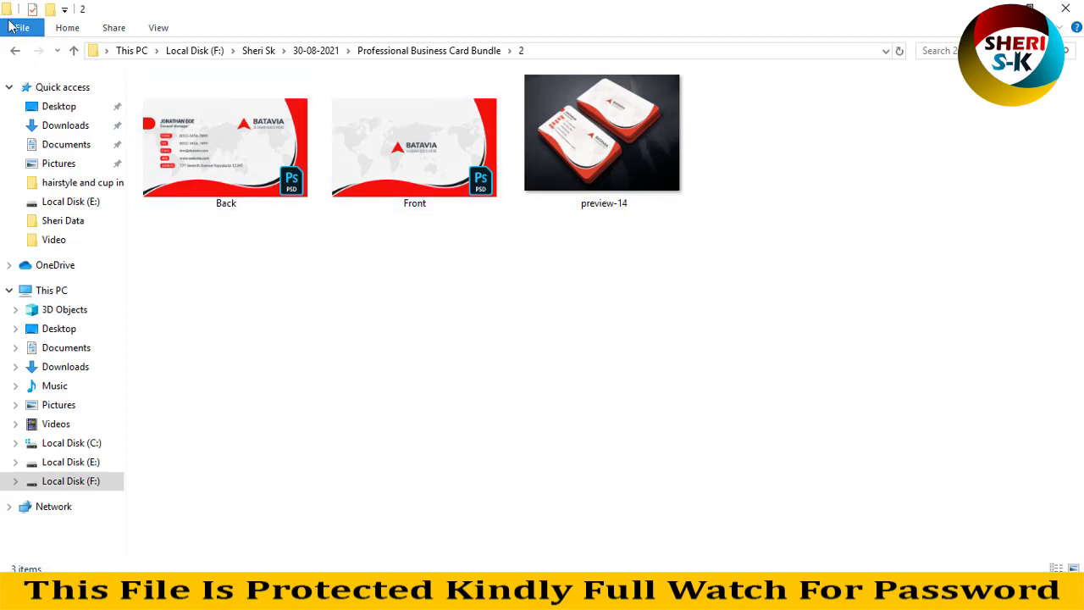
pyautogui.click(14, 50)
pyautogui.doubleClick(478, 184)
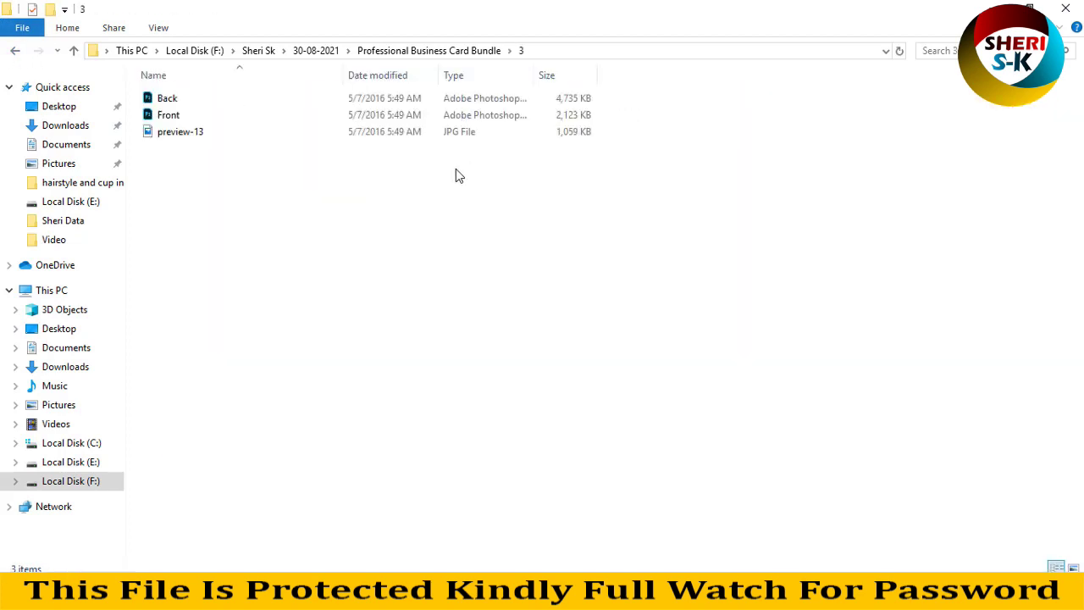
pyautogui.hotkey('ctrl', 'shift', '2')
pyautogui.scroll(2, 455, 169)
pyautogui.scroll(3, 626, 210)
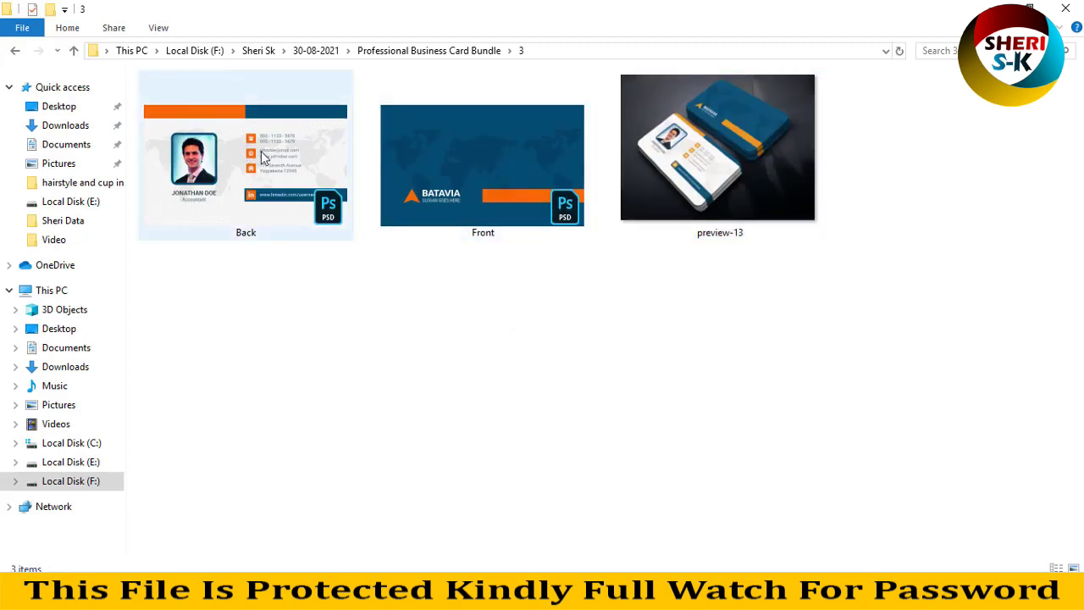
pyautogui.click(16, 51)
# Glance through template folders 4, 15 and 8, returning to the bundle each time.
pyautogui.doubleClick(576, 161)
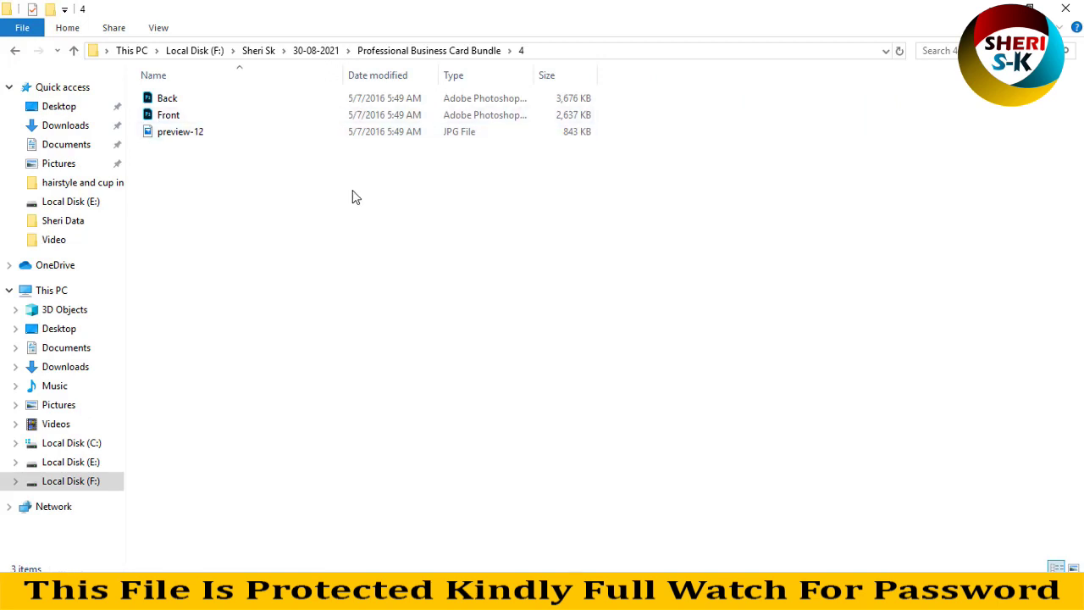
pyautogui.click(16, 51)
pyautogui.doubleClick(254, 394)
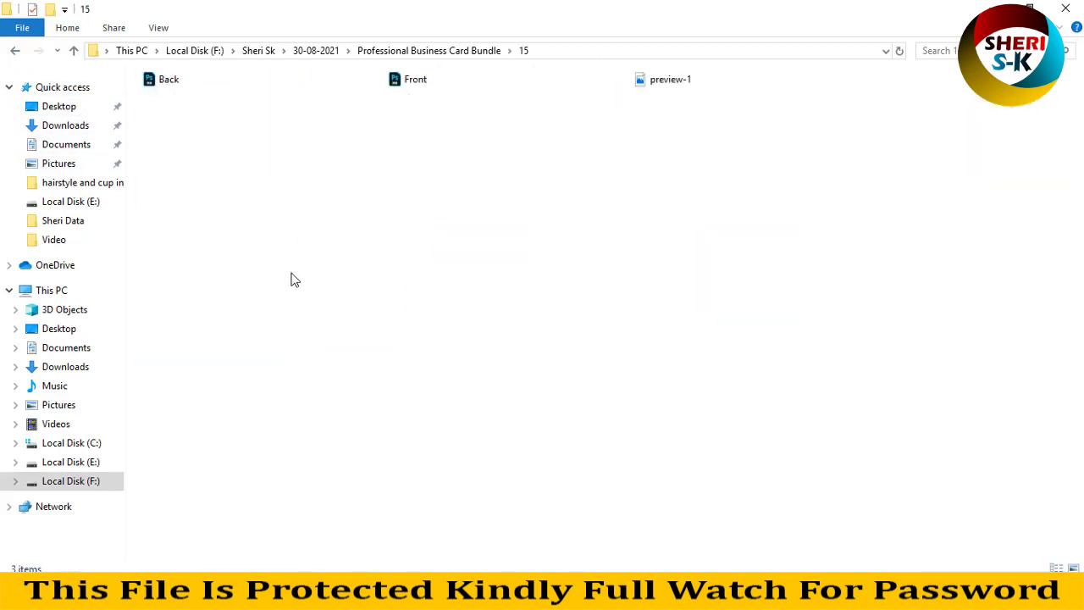
pyautogui.click(13, 50)
pyautogui.doubleClick(204, 276)
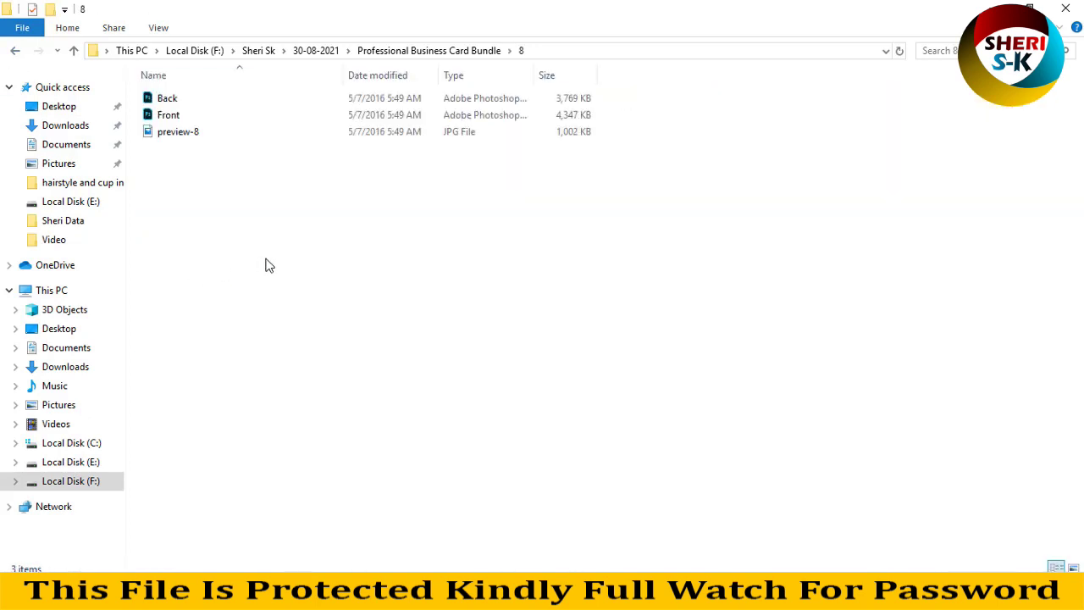
pyautogui.hotkey('alt', 'Left')
# Open folder 9 and inspect Blue_Front, Green_Back, Orange_Back, Red_Front, Red_Back and preview-7.
pyautogui.doubleClick(358, 230)
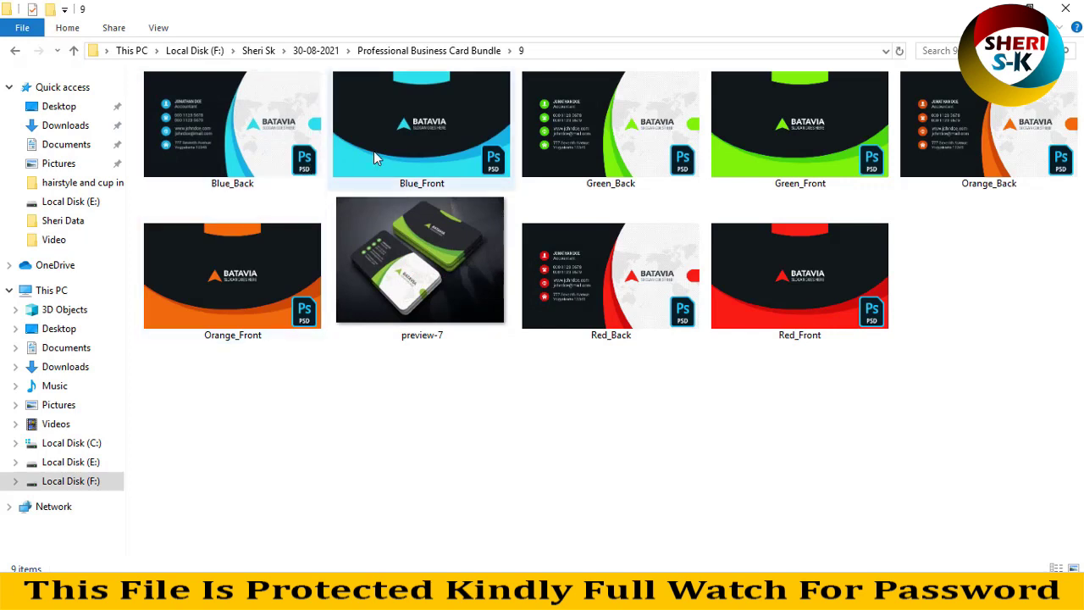
pyautogui.click(421, 182)
pyautogui.click(622, 145)
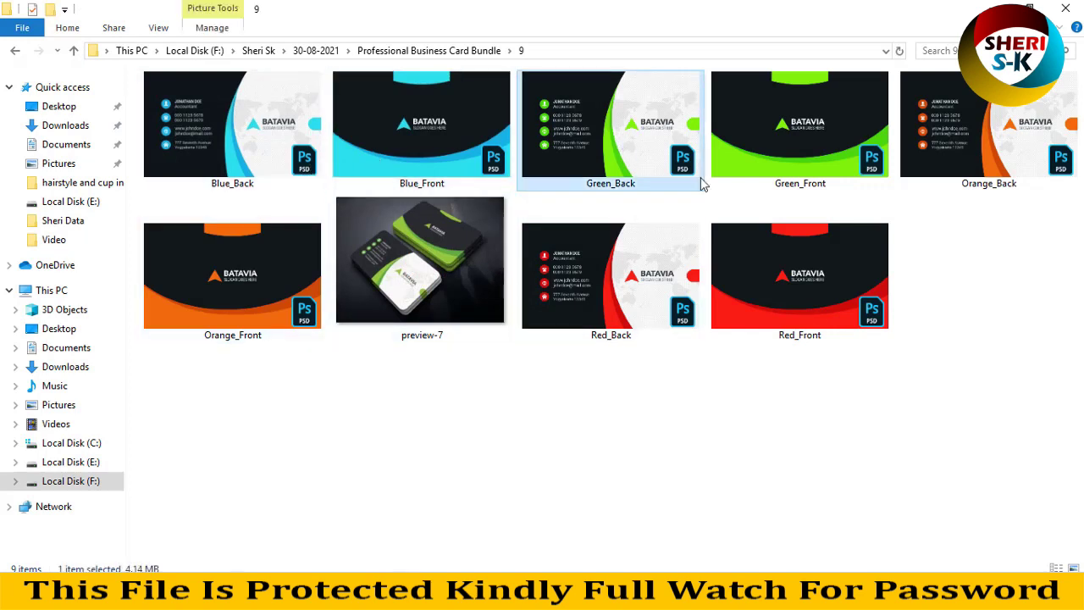
pyautogui.click(991, 185)
pyautogui.click(806, 273)
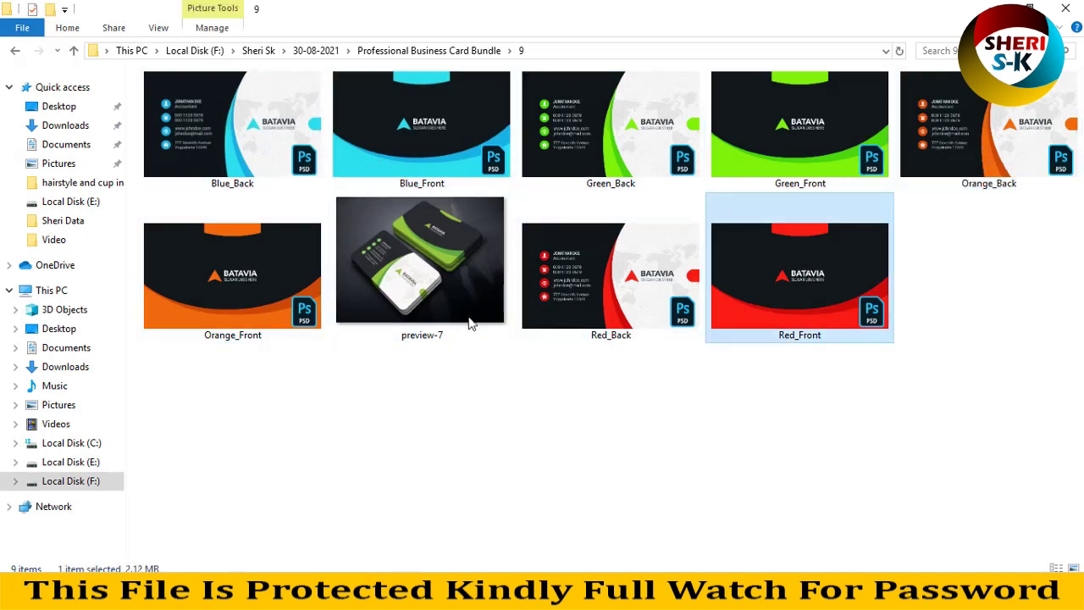
pyautogui.click(434, 242)
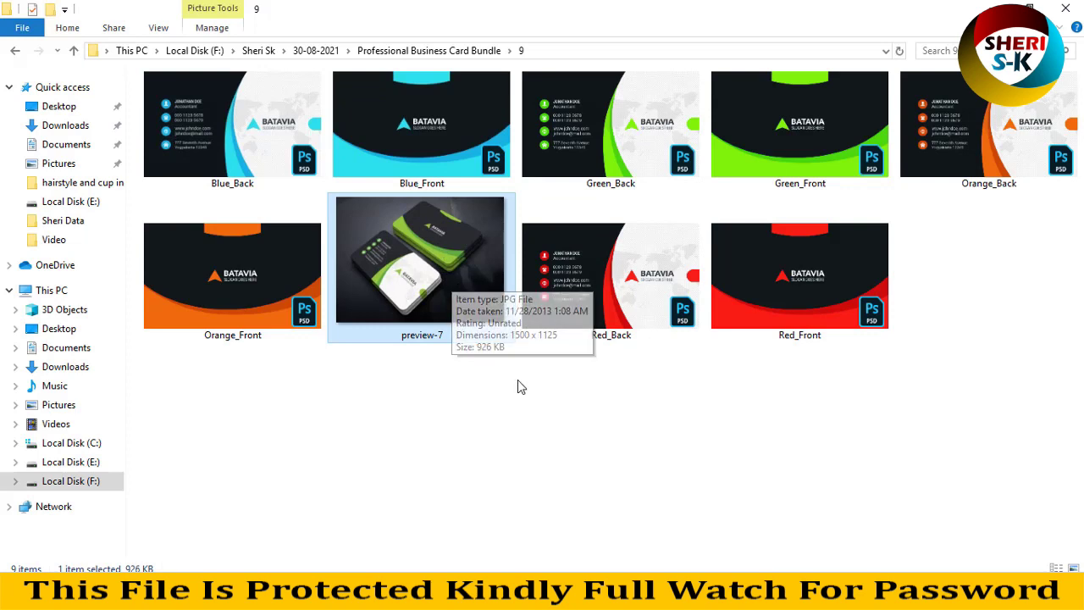
pyautogui.click(585, 314)
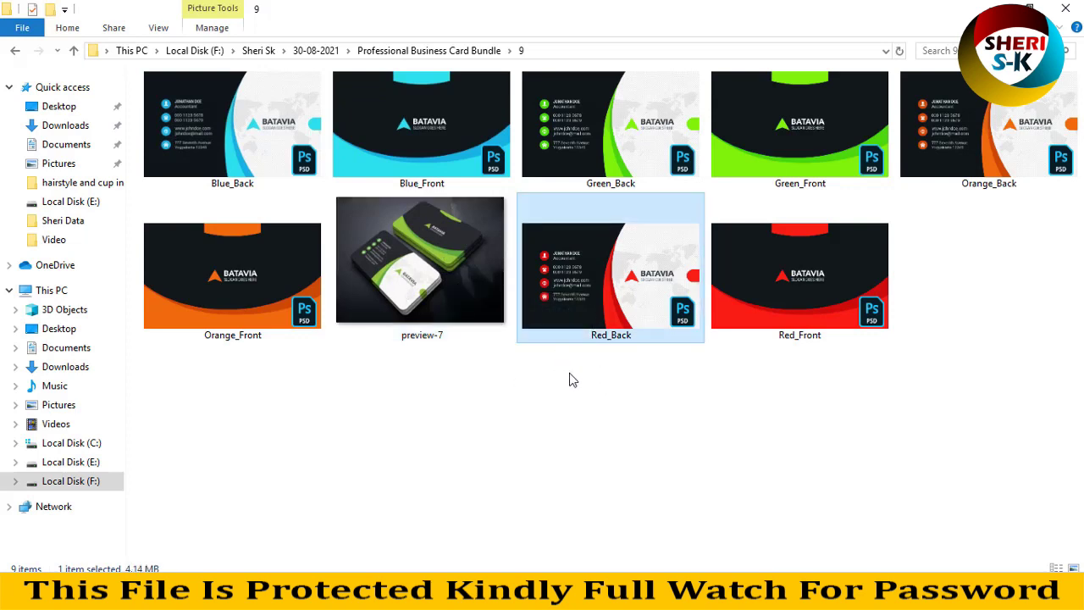
pyautogui.click(444, 296)
# Review template folders 10, 11 and 12 in turn.
pyautogui.press('BackSpace')
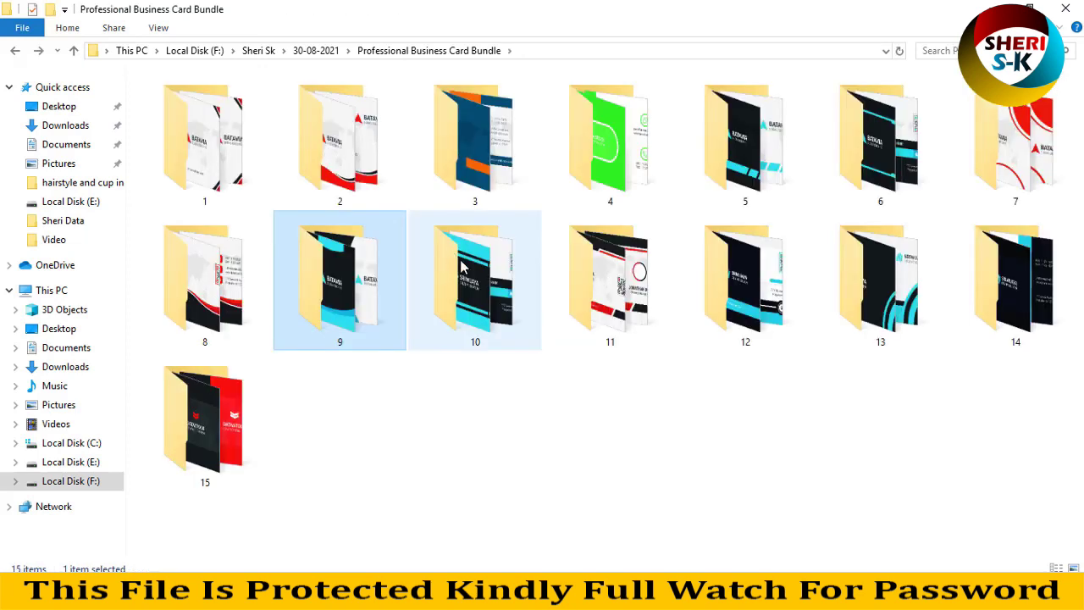
pyautogui.doubleClick(483, 285)
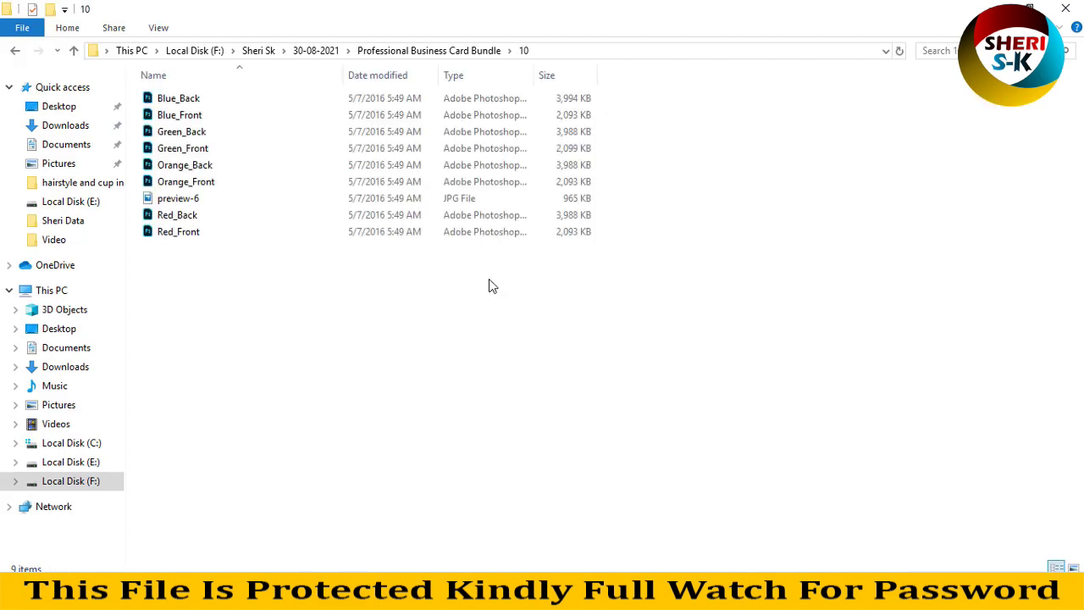
pyautogui.keyDown('ctrl'); pyautogui.scroll(6, 489, 285); pyautogui.keyUp('ctrl')
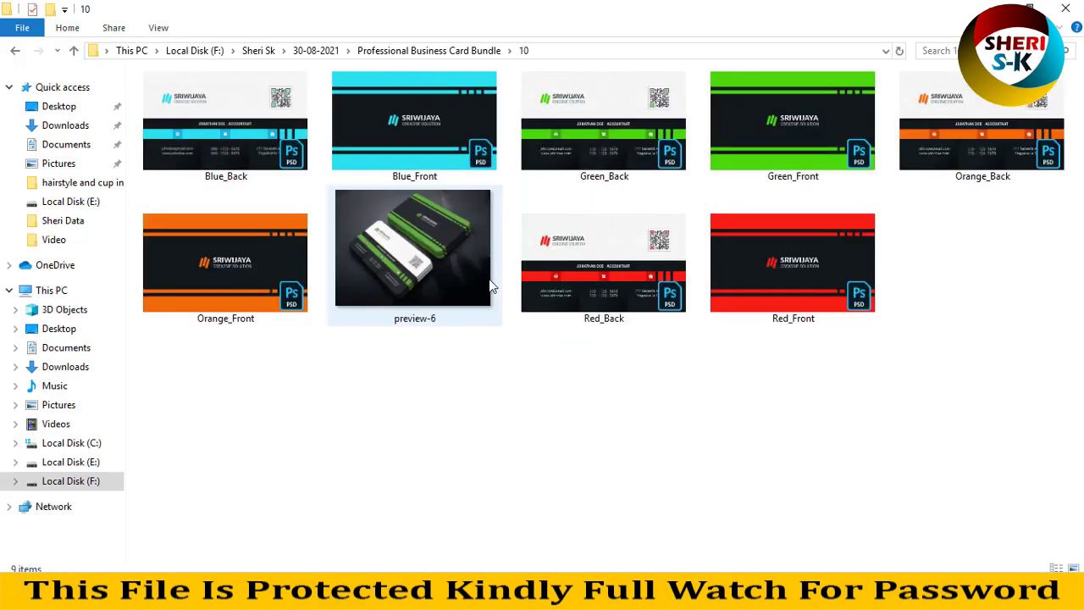
pyautogui.press('BackSpace')
pyautogui.doubleClick(651, 291)
pyautogui.keyDown('ctrl'); pyautogui.scroll(5, 651, 292); pyautogui.keyUp('ctrl')
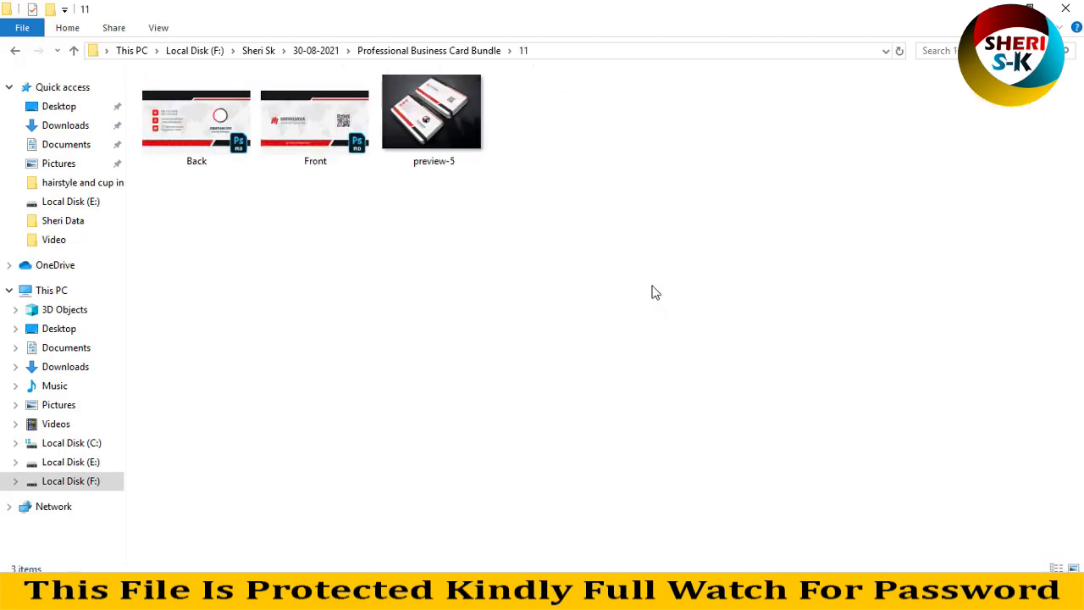
pyautogui.press('BackSpace')
pyautogui.doubleClick(738, 293)
pyautogui.keyDown('ctrl'); pyautogui.scroll(4, 749, 293); pyautogui.keyUp('ctrl')
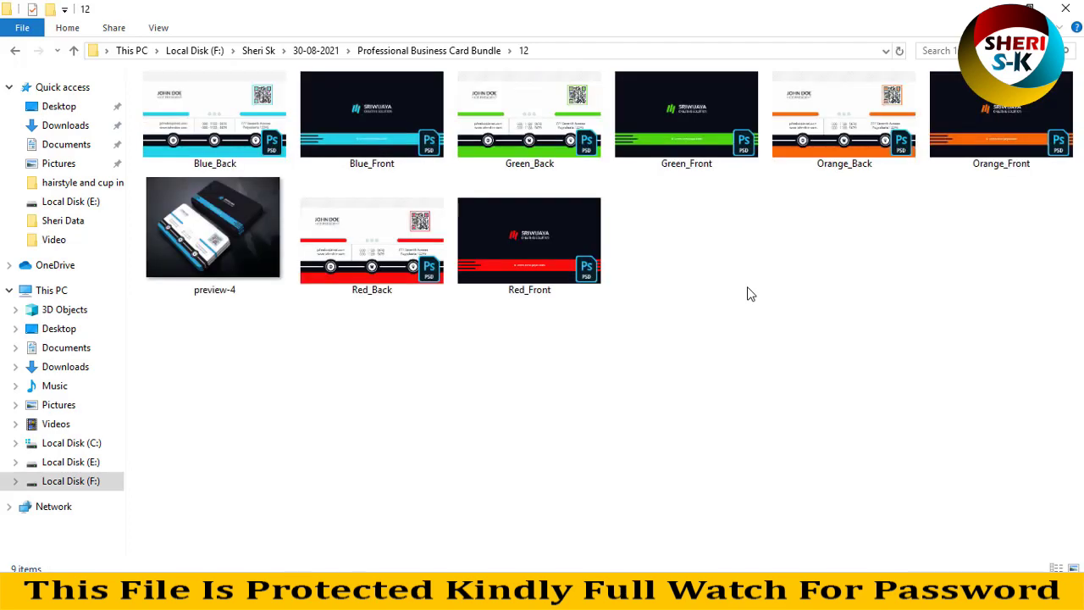
pyautogui.keyDown('ctrl'); pyautogui.scroll(1, 747, 293); pyautogui.keyUp('ctrl')
# Review folders 13 and 14, then return to the bundle folder.
pyautogui.press('BackSpace')
pyautogui.doubleClick(879, 298)
pyautogui.keyDown('ctrl'); pyautogui.scroll(5, 682, 272); pyautogui.keyUp('ctrl')
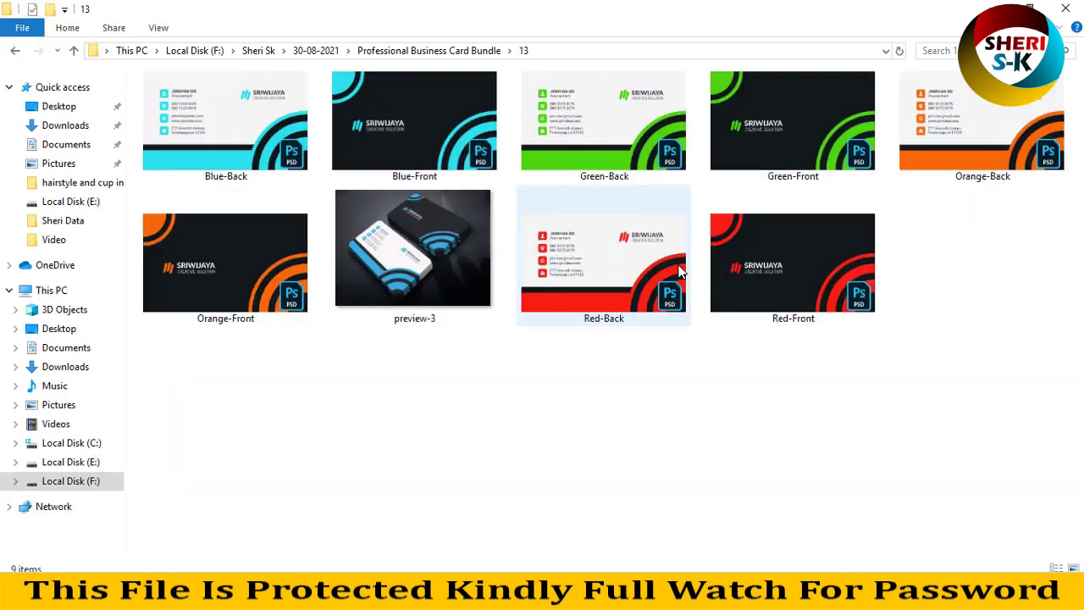
pyautogui.press('BackSpace')
pyautogui.doubleClick(940, 276)
pyautogui.keyDown('ctrl'); pyautogui.scroll(4, 659, 310); pyautogui.keyUp('ctrl')
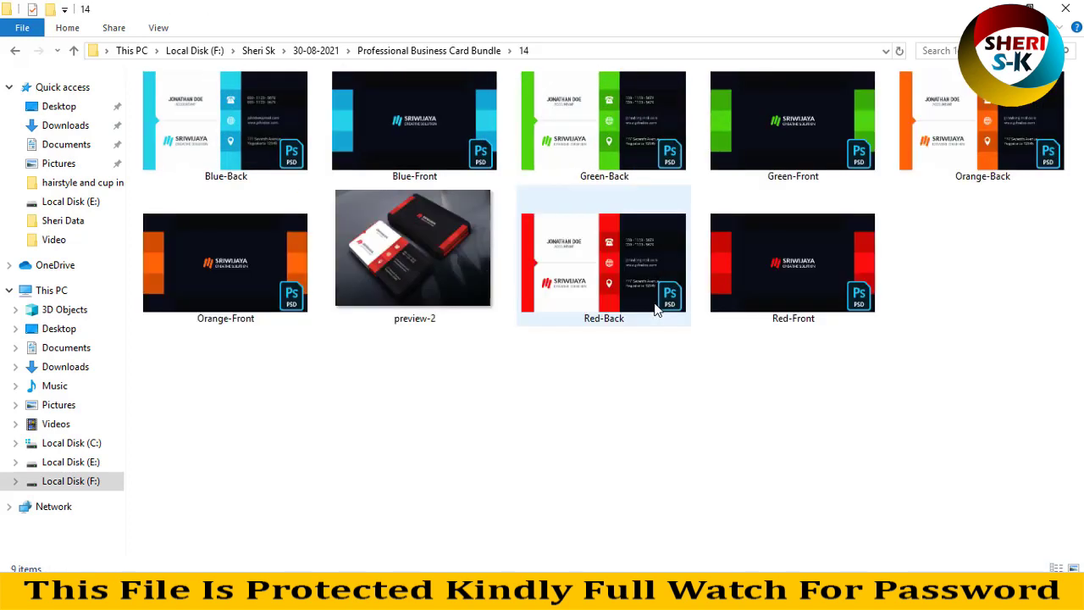
pyautogui.press('BackSpace')
# Revisit template folder 1, then open folder 5.
pyautogui.click(215, 155)
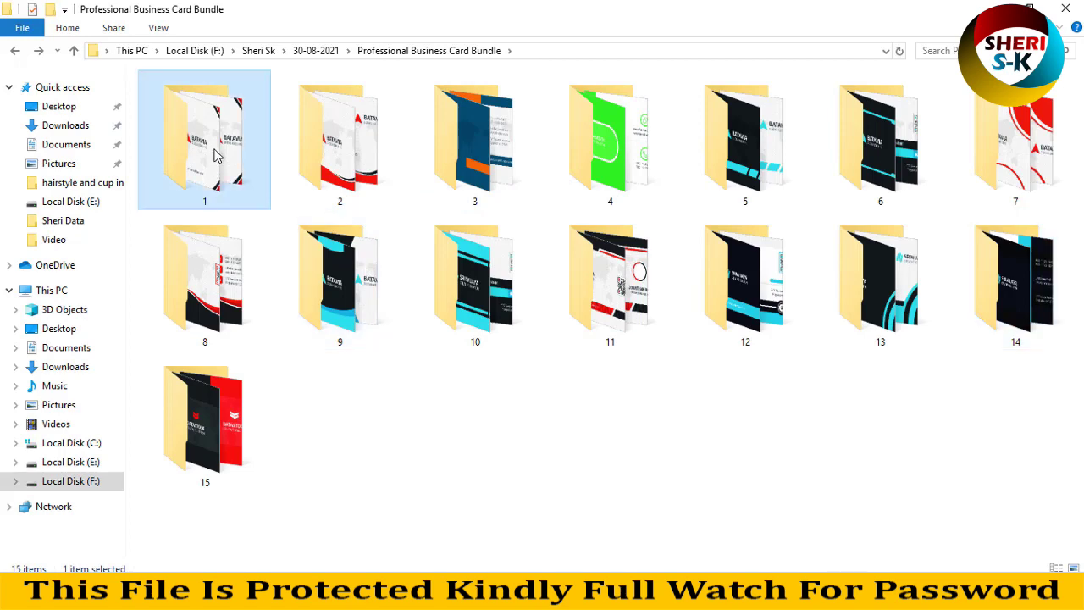
pyautogui.doubleClick(216, 155)
pyautogui.press('BackSpace')
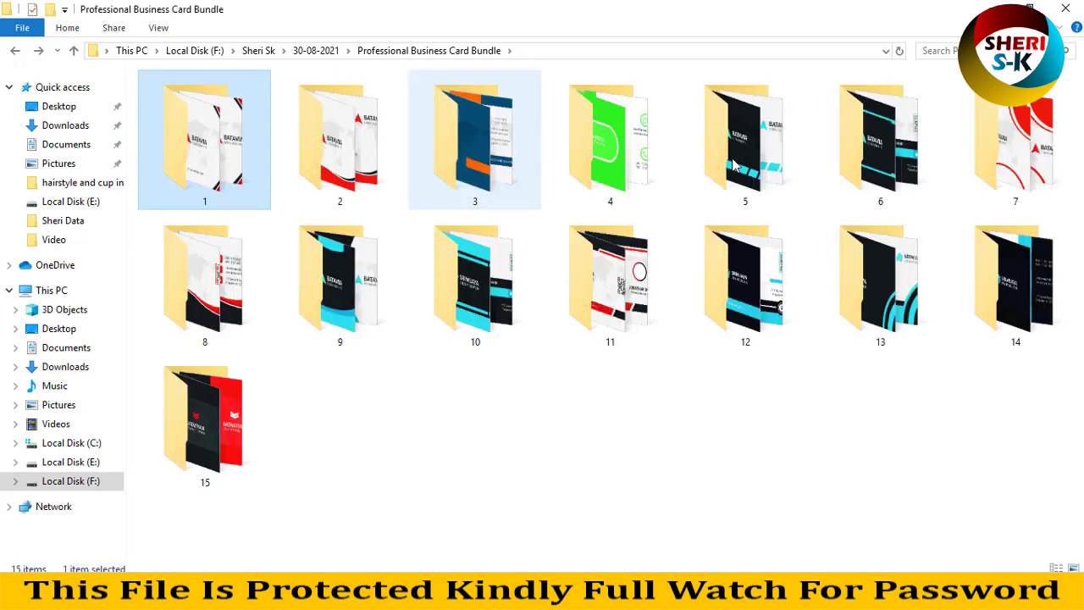
pyautogui.doubleClick(783, 164)
pyautogui.keyDown('ctrl'); pyautogui.scroll(5, 745, 207); pyautogui.keyUp('ctrl')
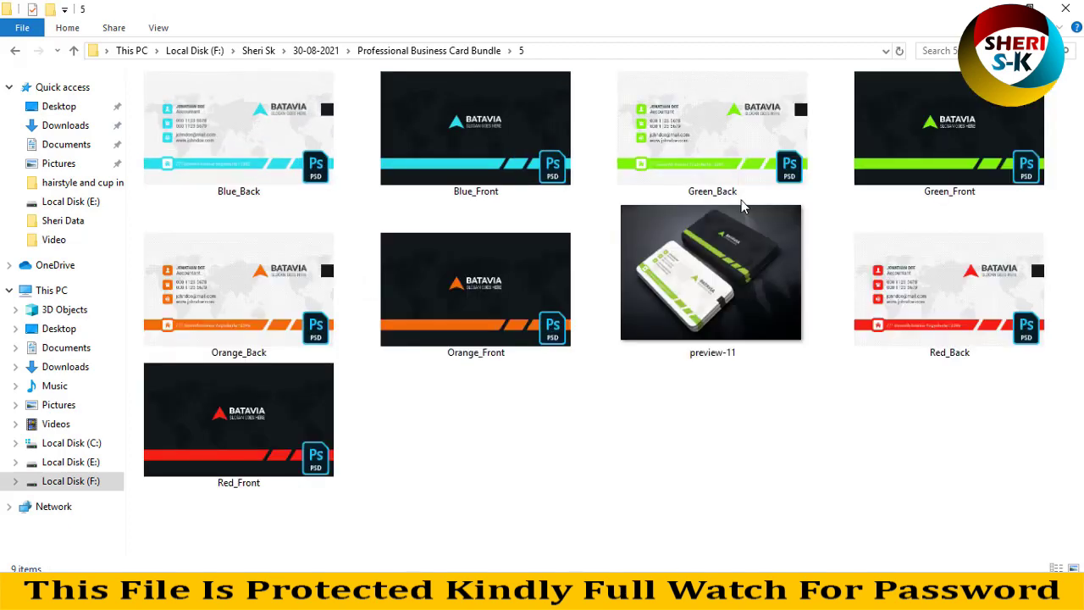
# Close the stray folder 5 and 6 windows and browse folder 6.
pyautogui.press('BackSpace')
pyautogui.keyDown('ctrl'); pyautogui.click(931, 153); pyautogui.keyUp('ctrl')
pyautogui.doubleClick(762, 195)
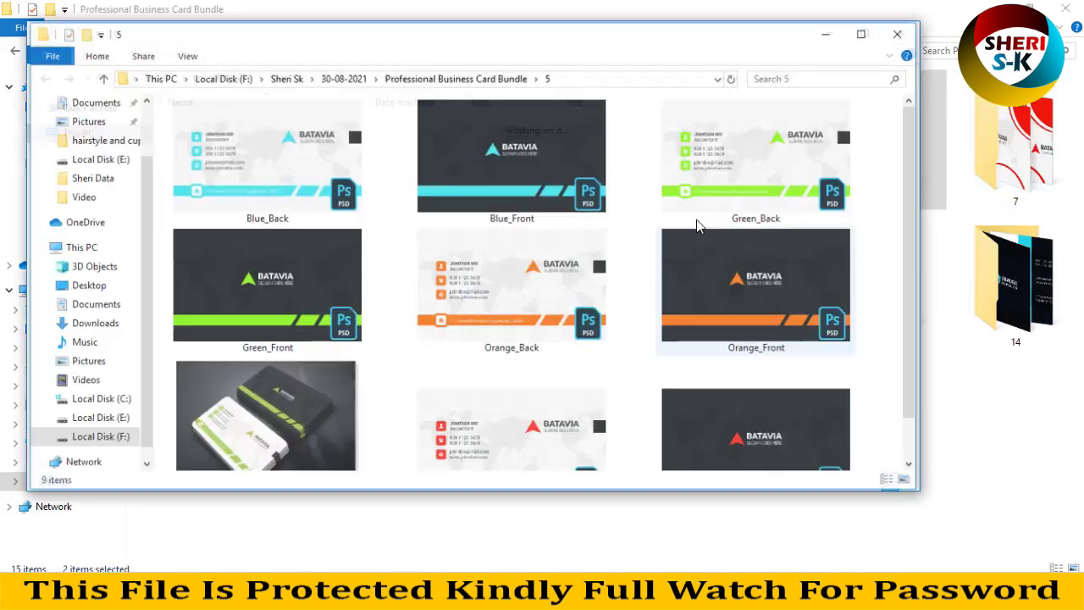
pyautogui.click(896, 34)
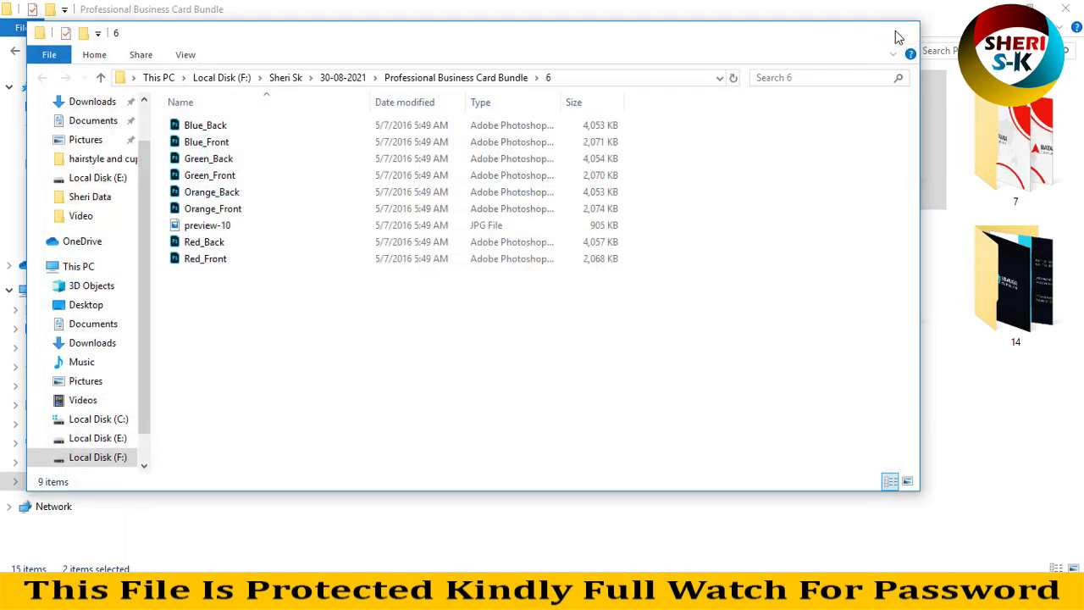
pyautogui.click(899, 35)
pyautogui.doubleClick(881, 140)
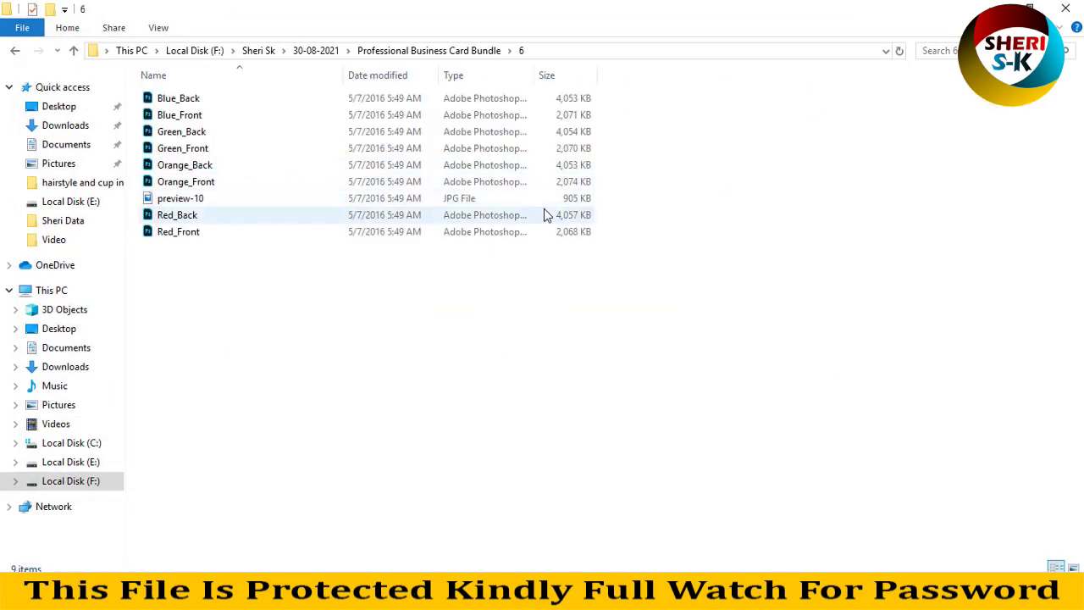
pyautogui.scroll(4, 554, 269)
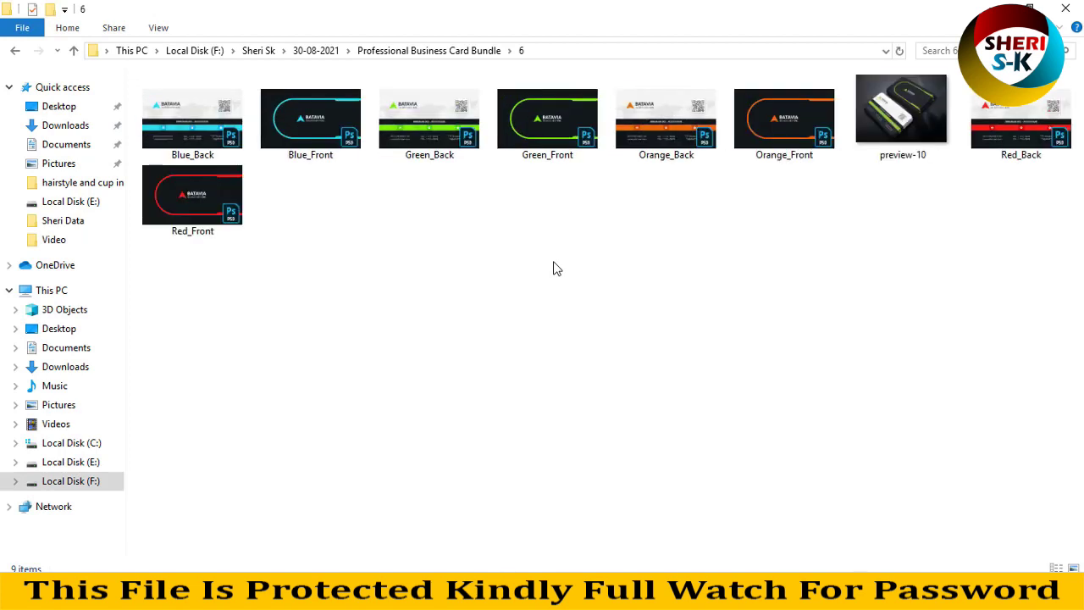
pyautogui.scroll(2, 555, 268)
# Look through template folders 7, 8 and 9.
pyautogui.press('BackSpace')
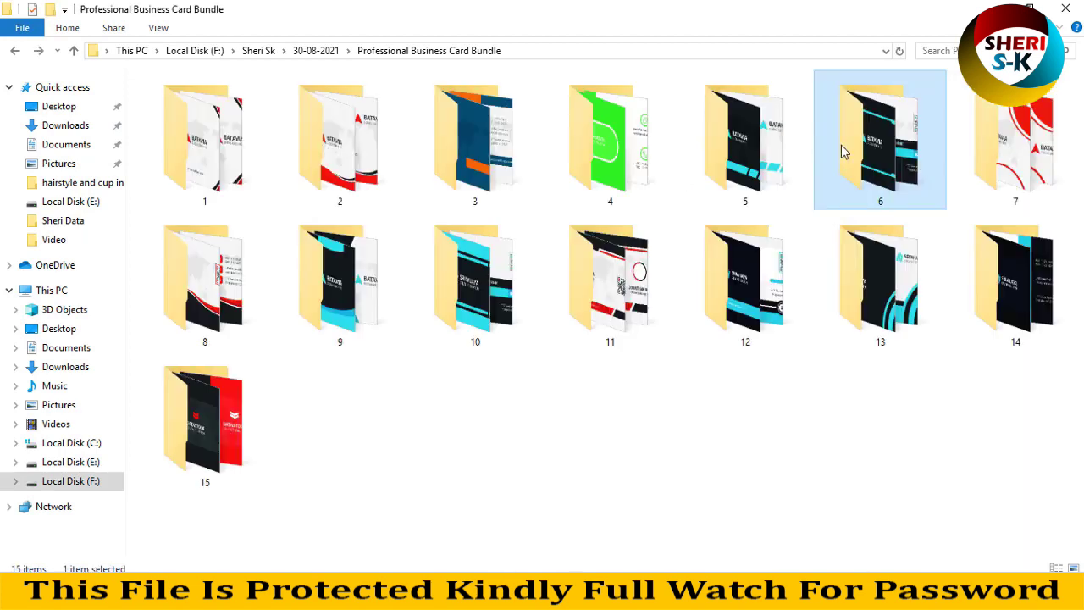
pyautogui.doubleClick(1009, 174)
pyautogui.scroll(3, 567, 234)
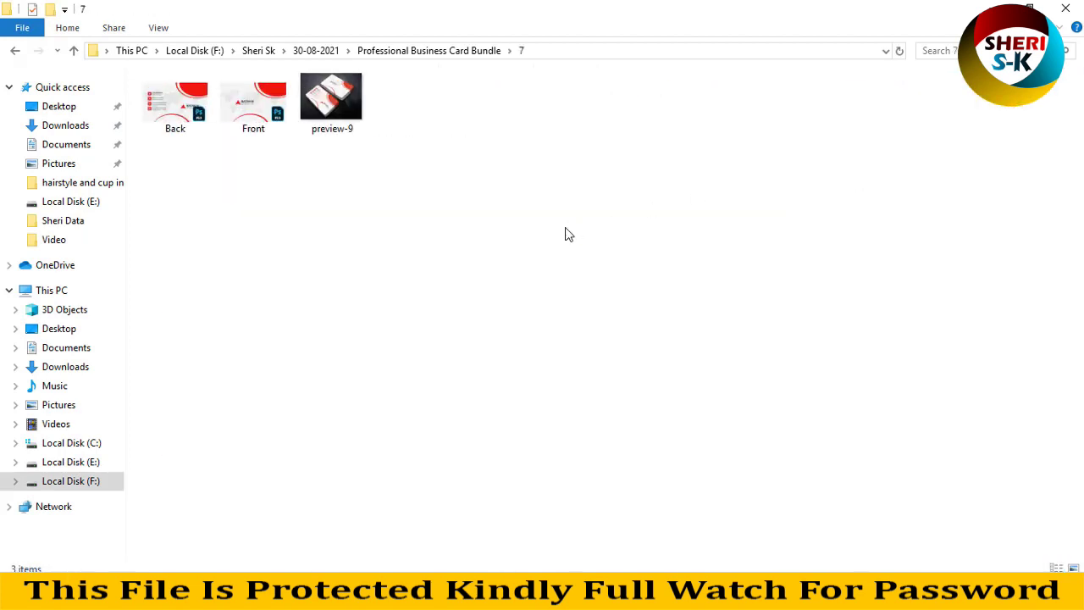
pyautogui.press('BackSpace')
pyautogui.doubleClick(200, 272)
pyautogui.press('BackSpace')
pyautogui.click(295, 261)
pyautogui.doubleClick(296, 257)
pyautogui.press('BackSpace')
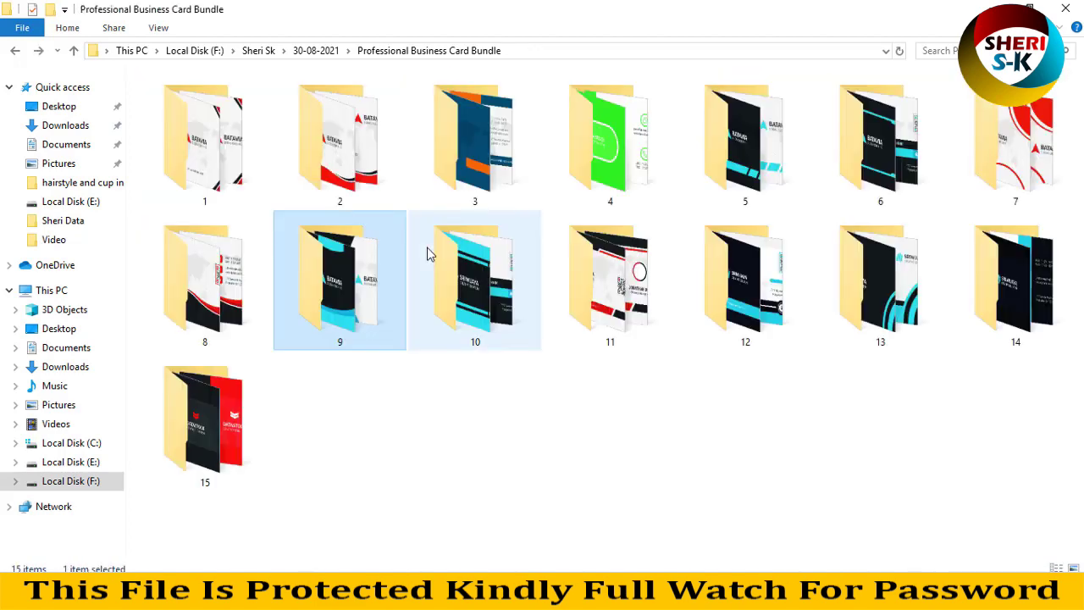
# Open folder 11 and drag its Back card file into Photoshop.
pyautogui.doubleClick(639, 273)
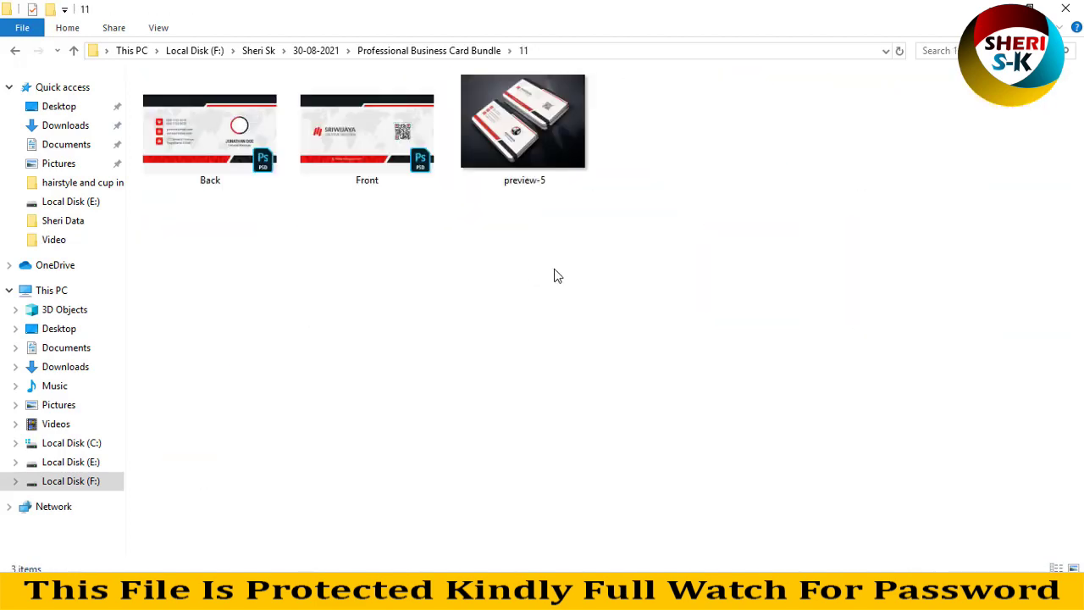
pyautogui.click(248, 176)
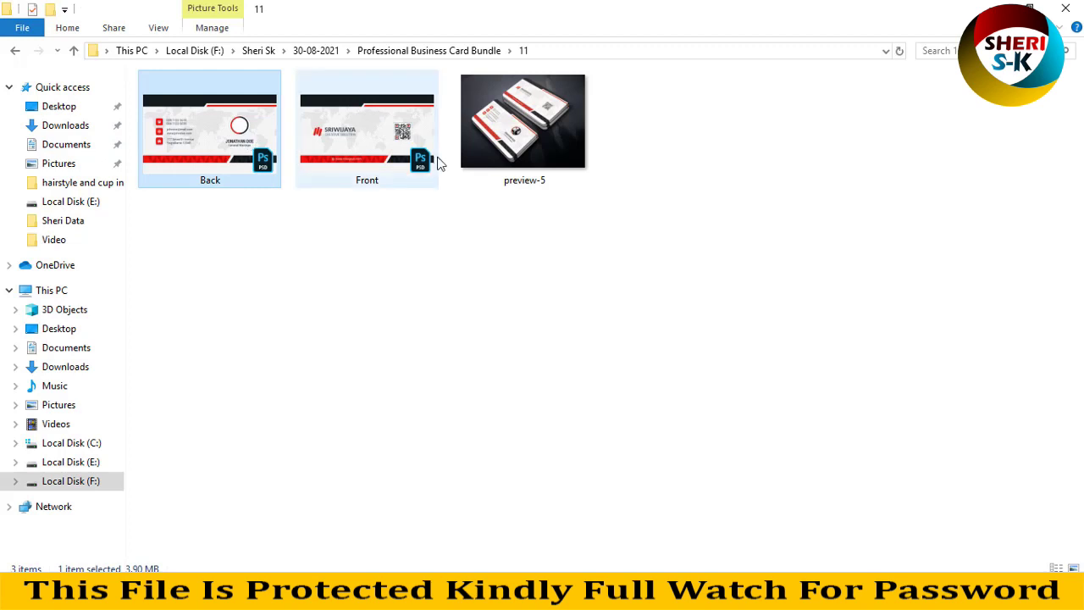
pyautogui.moveTo(239, 135); pyautogui.dragTo(356, 169)
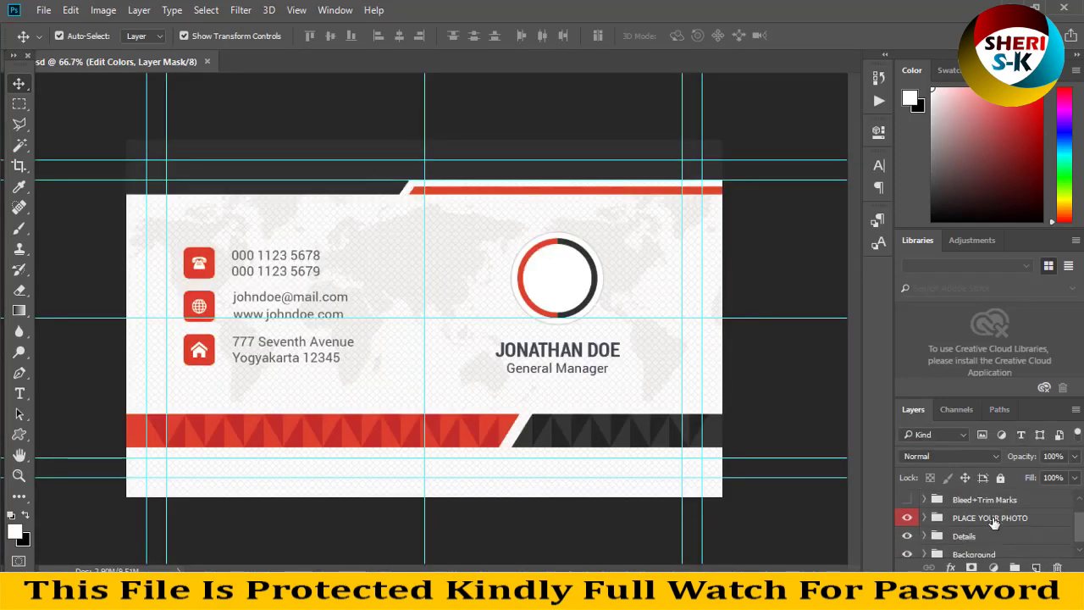
# Preview the Bleed+Trim Marks group on and off, then select the Details group.
pyautogui.click(987, 521)
pyautogui.click(907, 521)
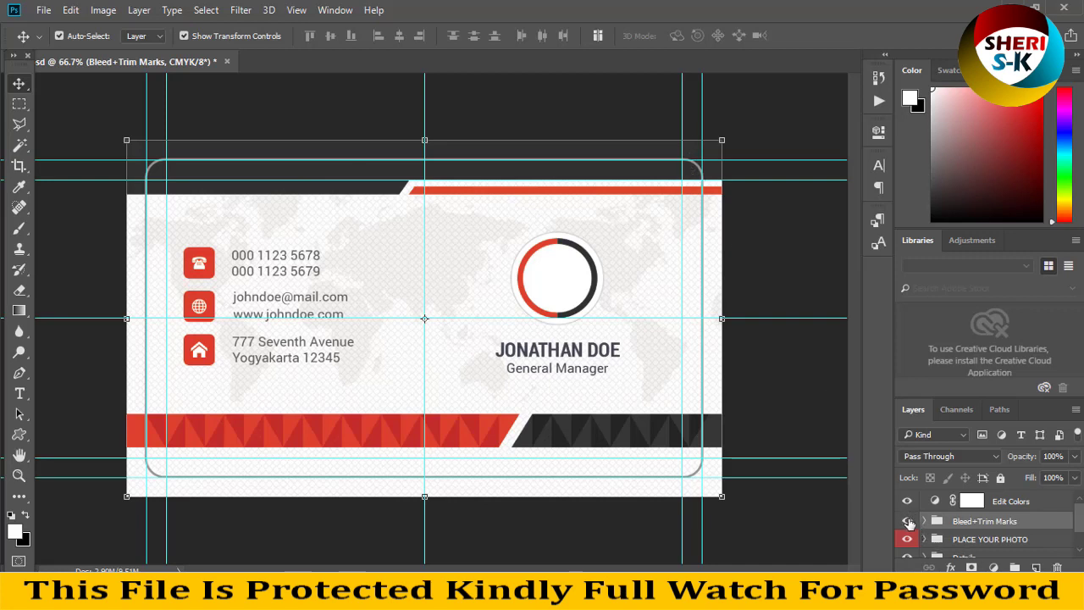
pyautogui.click(907, 521)
pyautogui.scroll(-1, 908, 524)
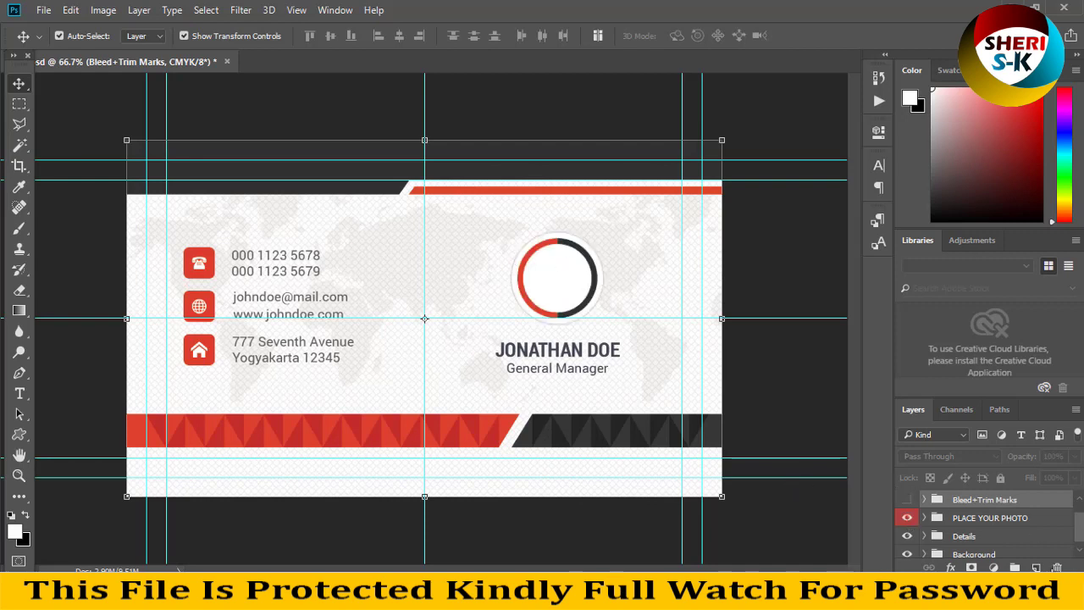
pyautogui.click(966, 534)
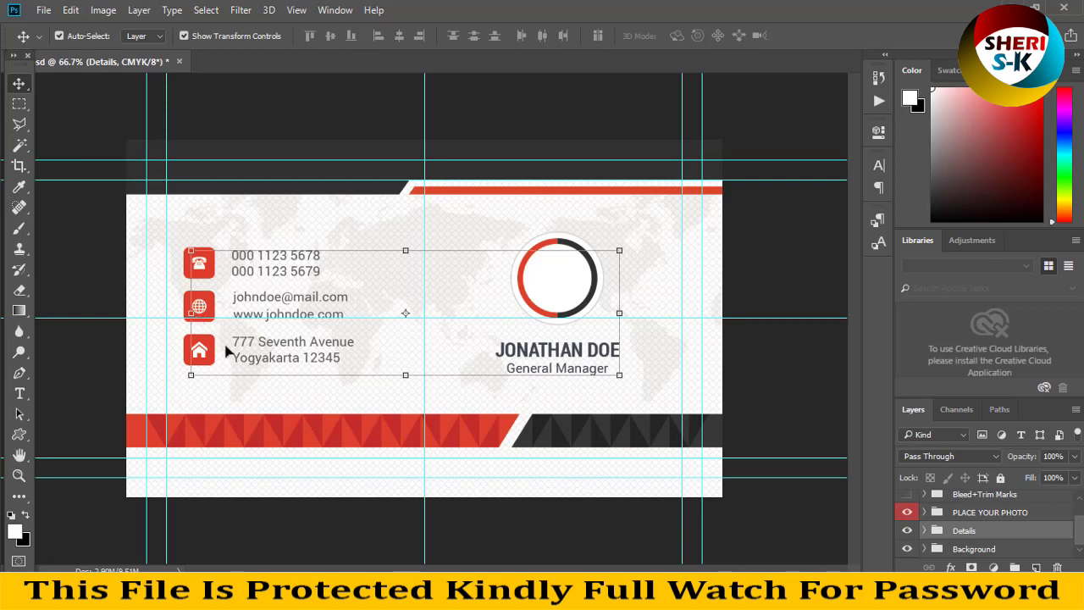
# Expand the Background group and identify the Triangel and bg-icons layers by toggling visibility.
pyautogui.click(970, 550)
pyautogui.click(925, 548)
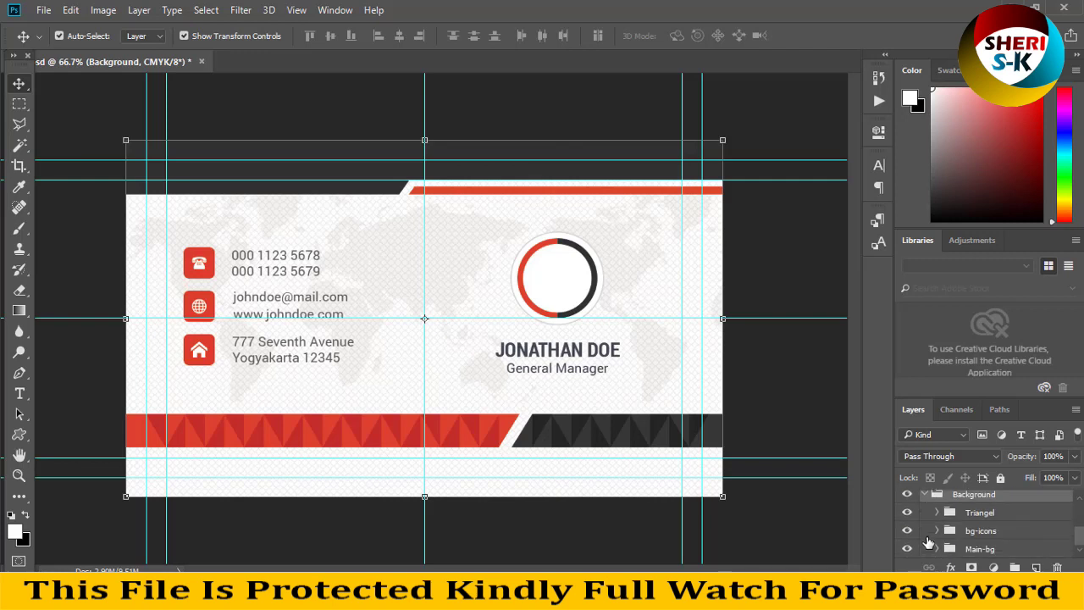
pyautogui.click(908, 513)
pyautogui.click(908, 513)
pyautogui.click(908, 512)
pyautogui.click(908, 512)
pyautogui.click(907, 531)
pyautogui.click(907, 531)
# Check Main-bg, expand it, and switch on the upper bg-dark layer.
pyautogui.click(909, 552)
pyautogui.click(907, 549)
pyautogui.click(936, 549)
pyautogui.scroll(-2, 941, 538)
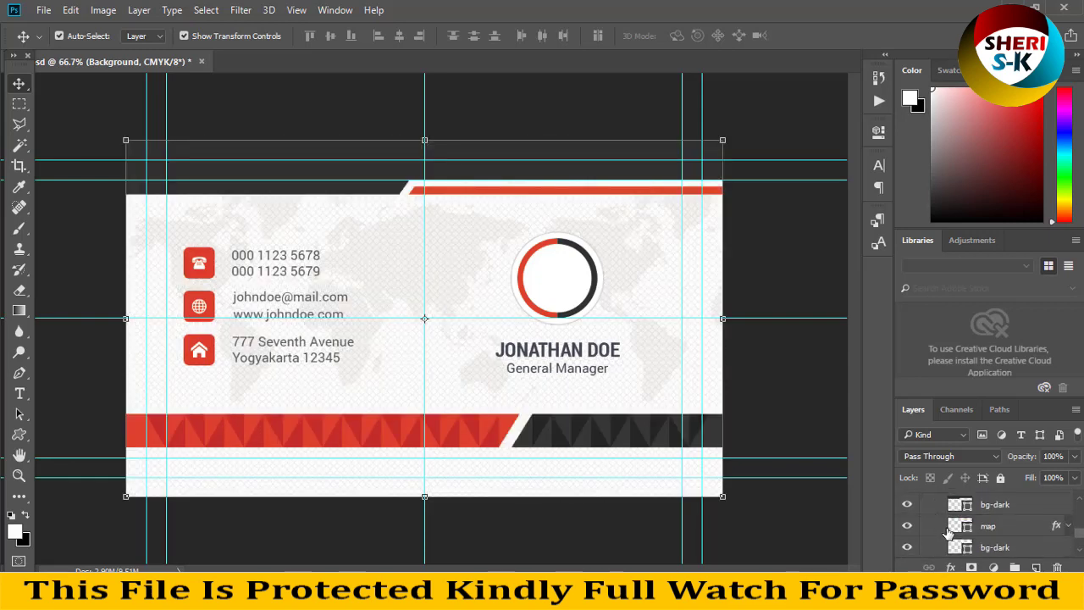
pyautogui.click(908, 506)
# Recolour the upper bg-dark fill green for the top bar.
pyautogui.doubleClick(966, 506)
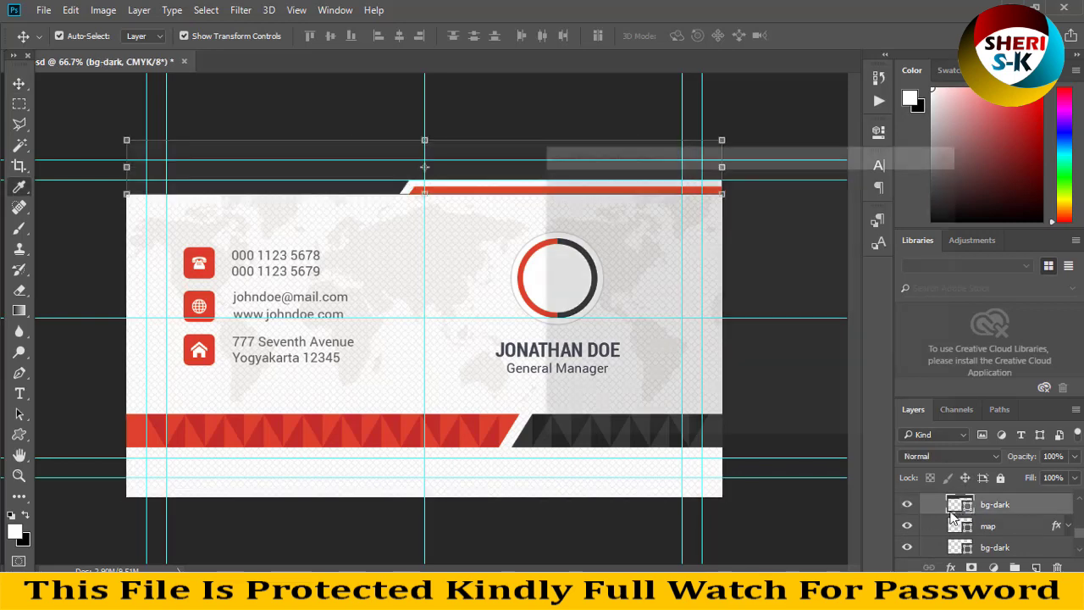
pyautogui.click(721, 223)
pyautogui.click(723, 253)
pyautogui.moveTo(765, 235); pyautogui.dragTo(773, 322)
pyautogui.click(885, 186)
# Change the map layer's fill colour to a brighter red.
pyautogui.press('v')
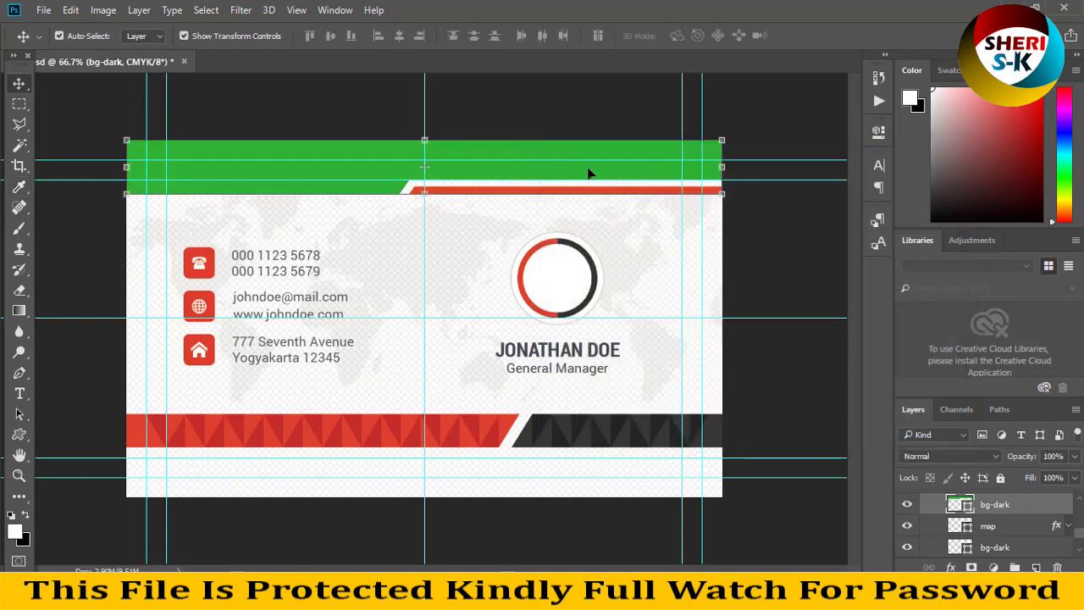
pyautogui.click(907, 526)
pyautogui.click(907, 525)
pyautogui.click(970, 530)
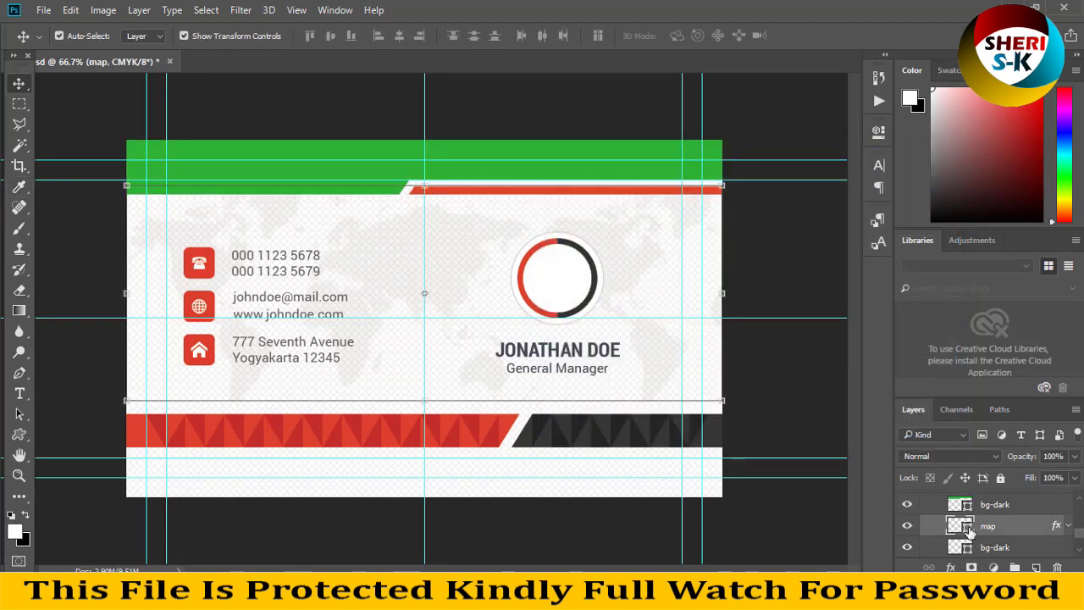
pyautogui.doubleClick(967, 530)
pyautogui.click(737, 290)
pyautogui.click(701, 239)
pyautogui.click(740, 213)
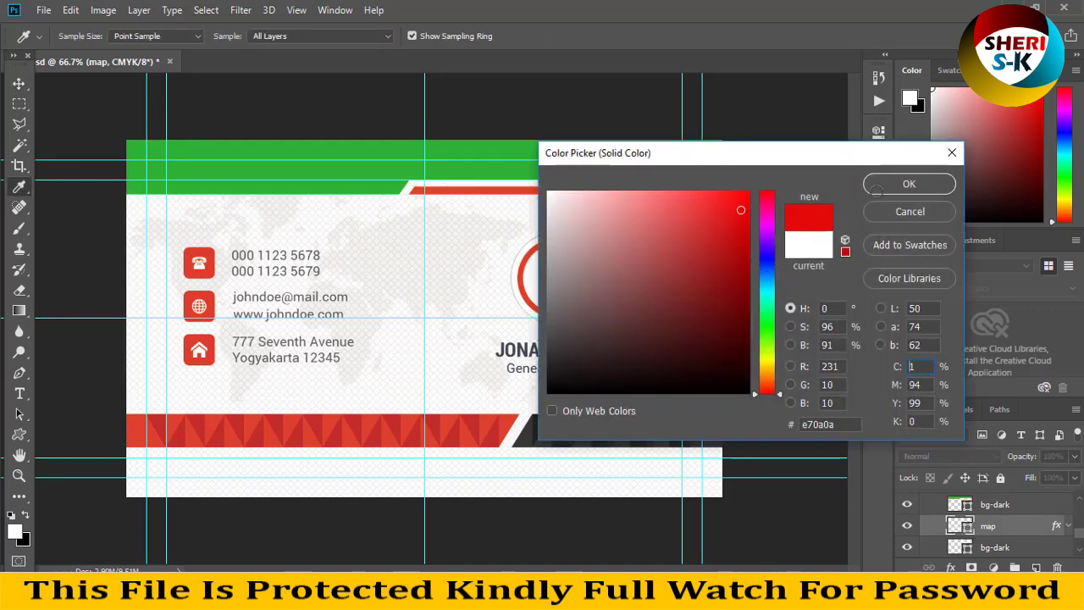
pyautogui.click(908, 184)
# Inspect the map's world-map Pattern Overlay effect and its pattern list, keeping it on.
pyautogui.click(951, 566)
pyautogui.click(988, 517)
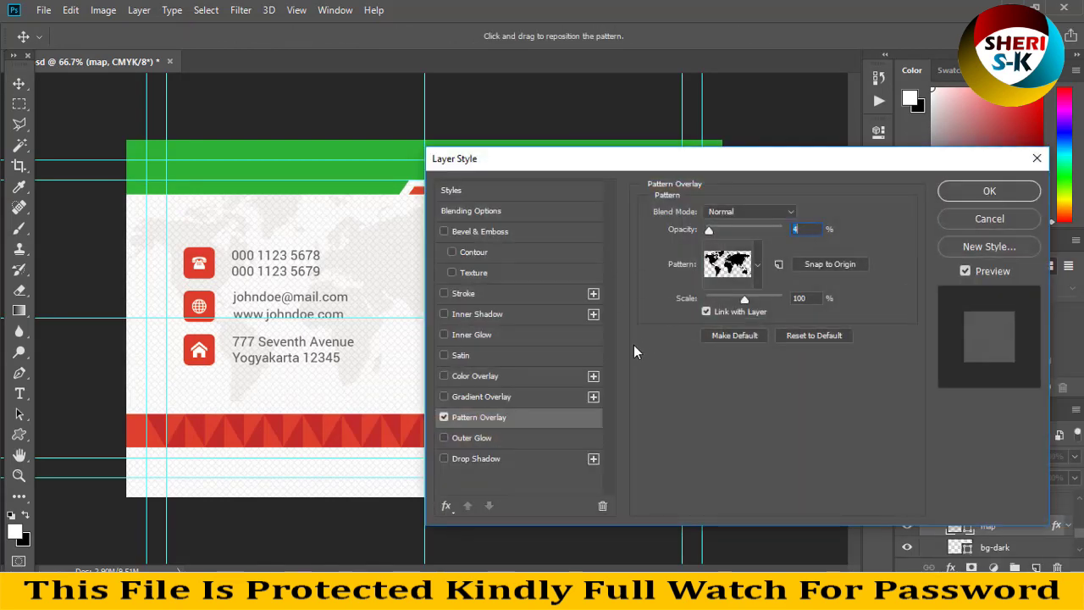
pyautogui.click(444, 418)
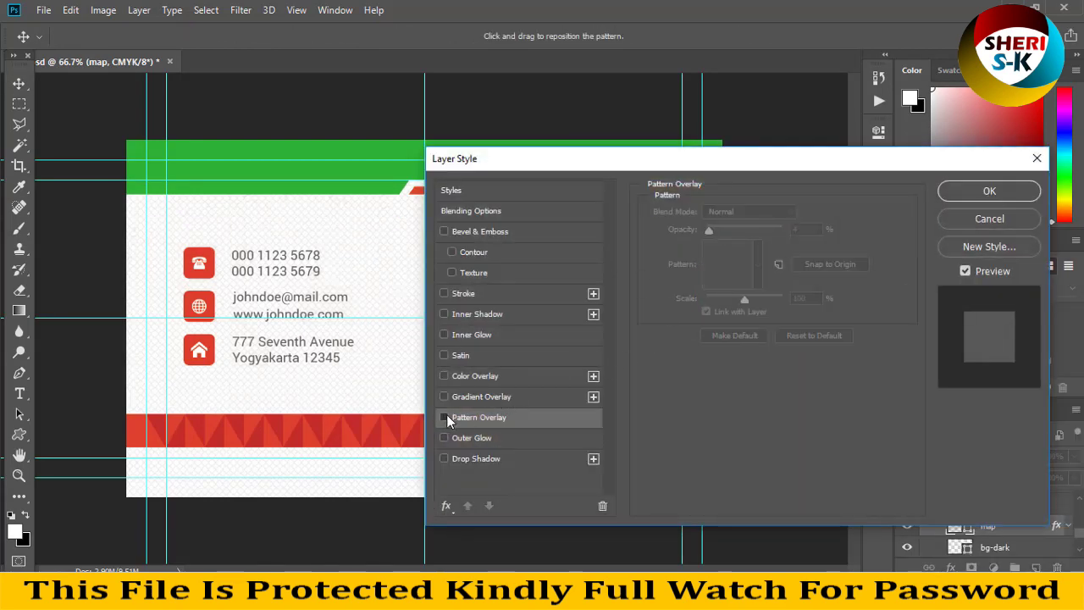
pyautogui.click(444, 417)
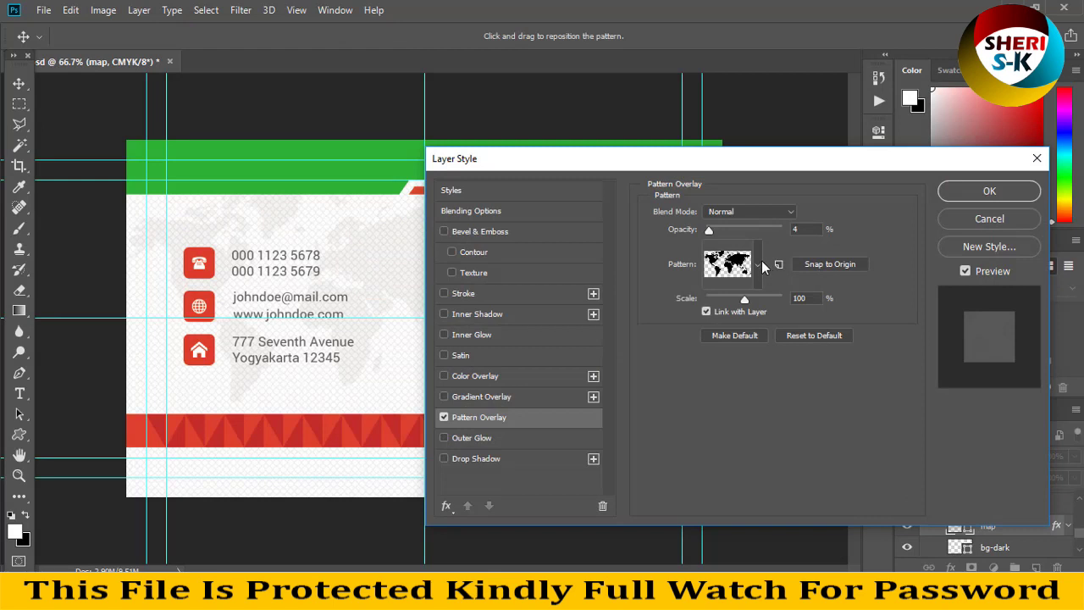
pyautogui.click(758, 264)
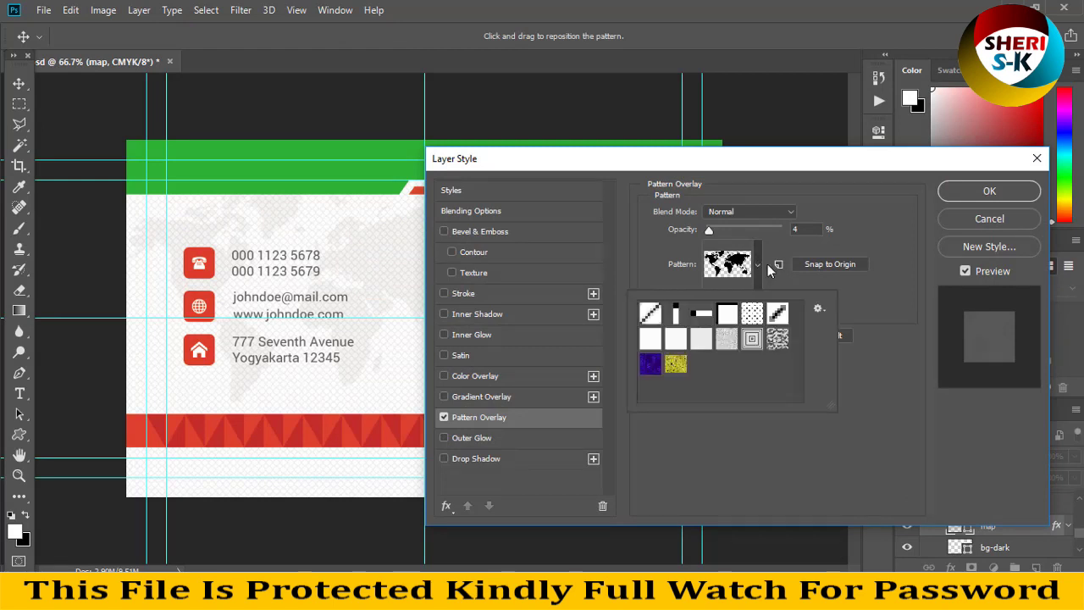
pyautogui.click(989, 219)
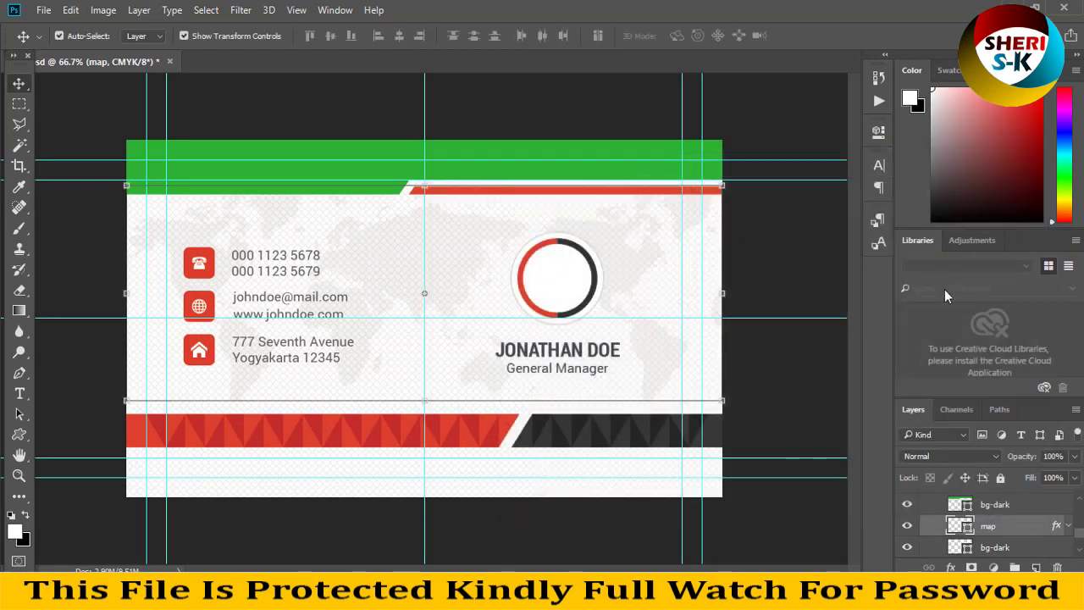
# Recolour the lower bg-dark triangle fill magenta-purple.
pyautogui.doubleClick(968, 548)
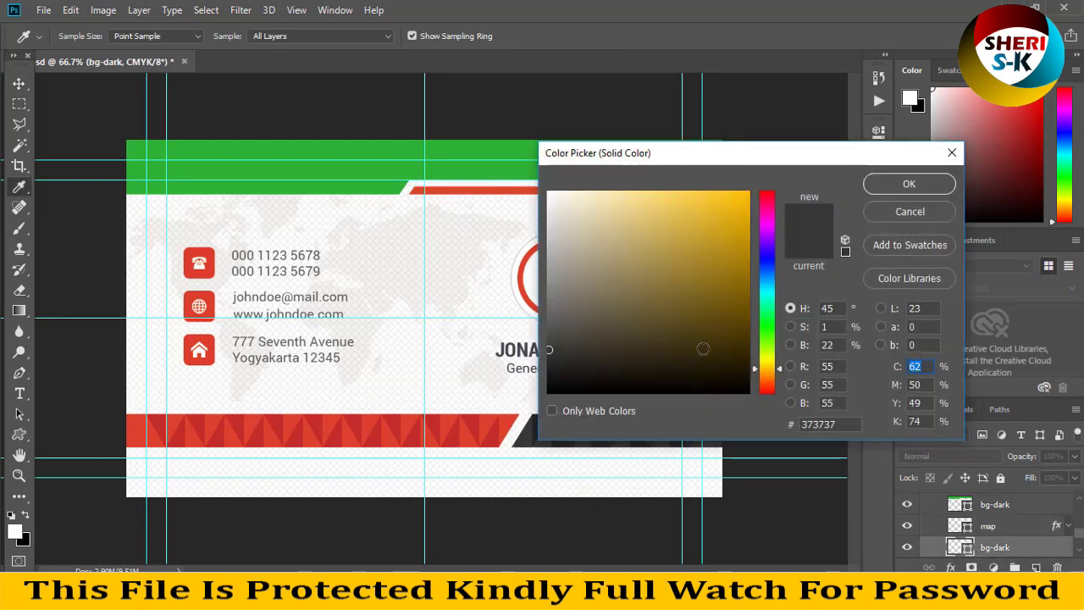
pyautogui.click(665, 318)
pyautogui.moveTo(722, 154); pyautogui.dragTo(929, 144)
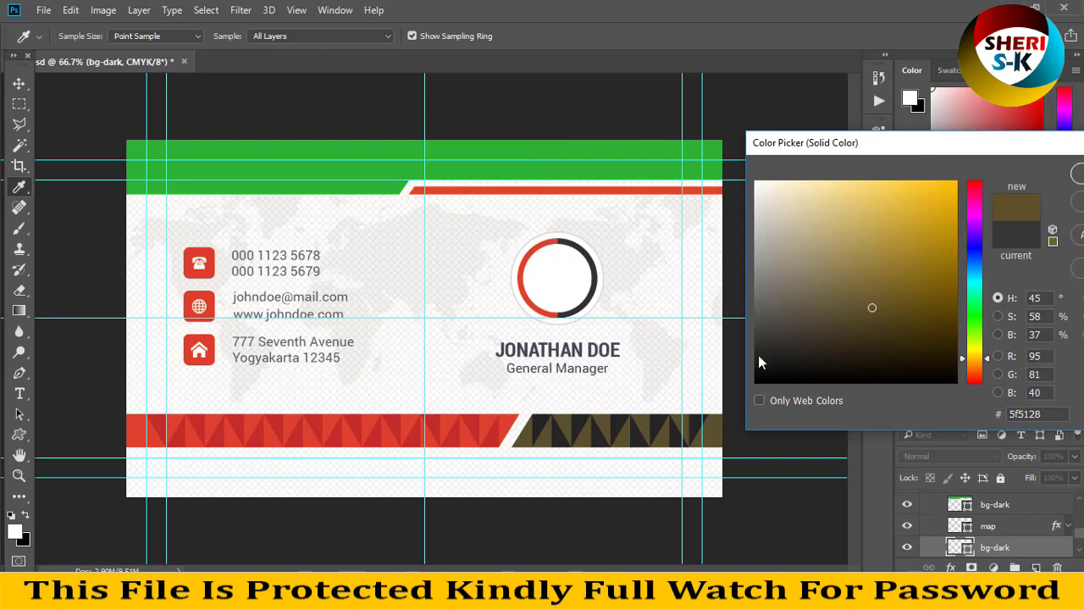
pyautogui.click(634, 161)
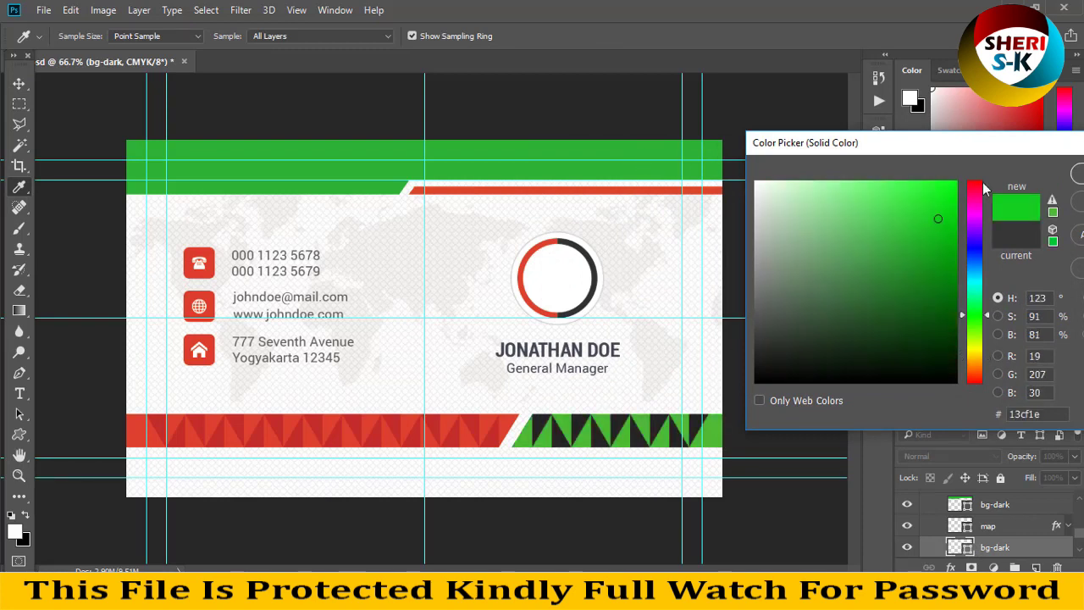
pyautogui.moveTo(978, 198); pyautogui.dragTo(974, 214)
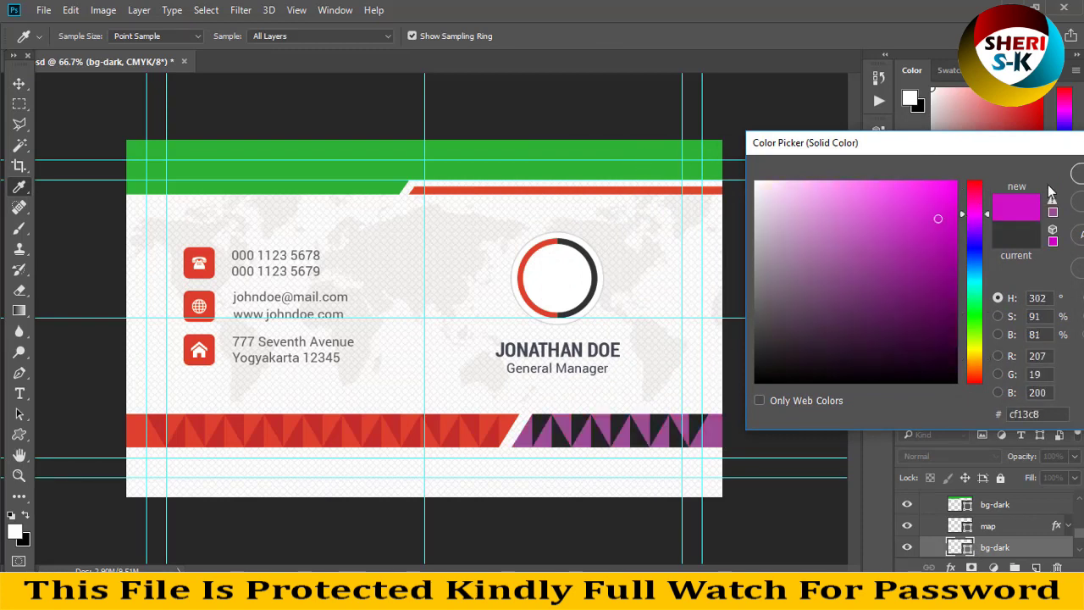
pyautogui.press('Return')
# Identify the bg-color and Main-background layers by toggling their visibility.
pyautogui.scroll(-1, 986, 529)
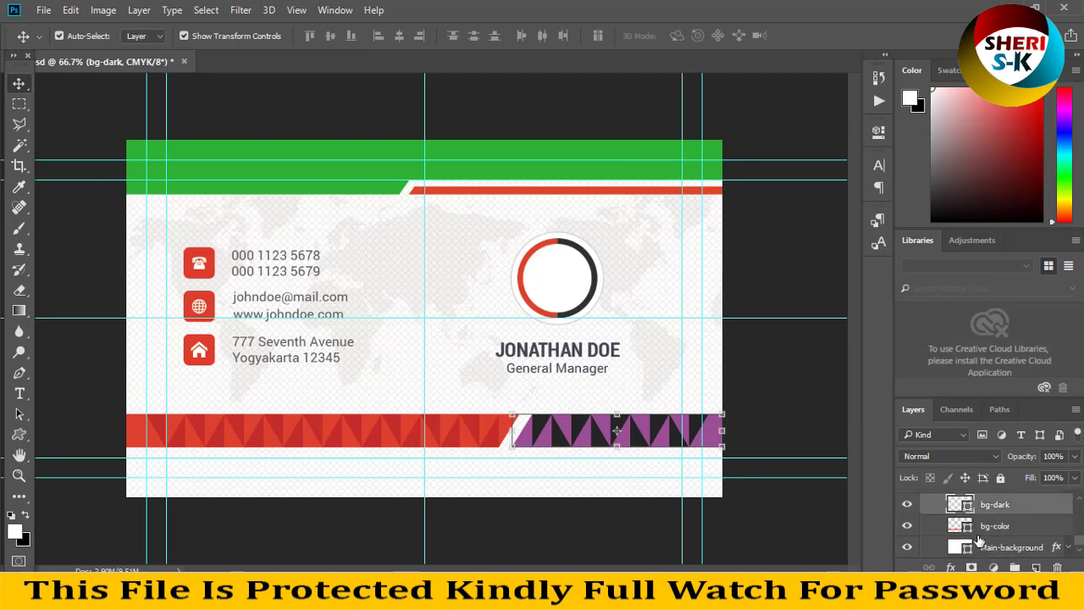
pyautogui.click(906, 526)
pyautogui.click(906, 527)
pyautogui.click(907, 527)
pyautogui.click(907, 527)
pyautogui.click(907, 547)
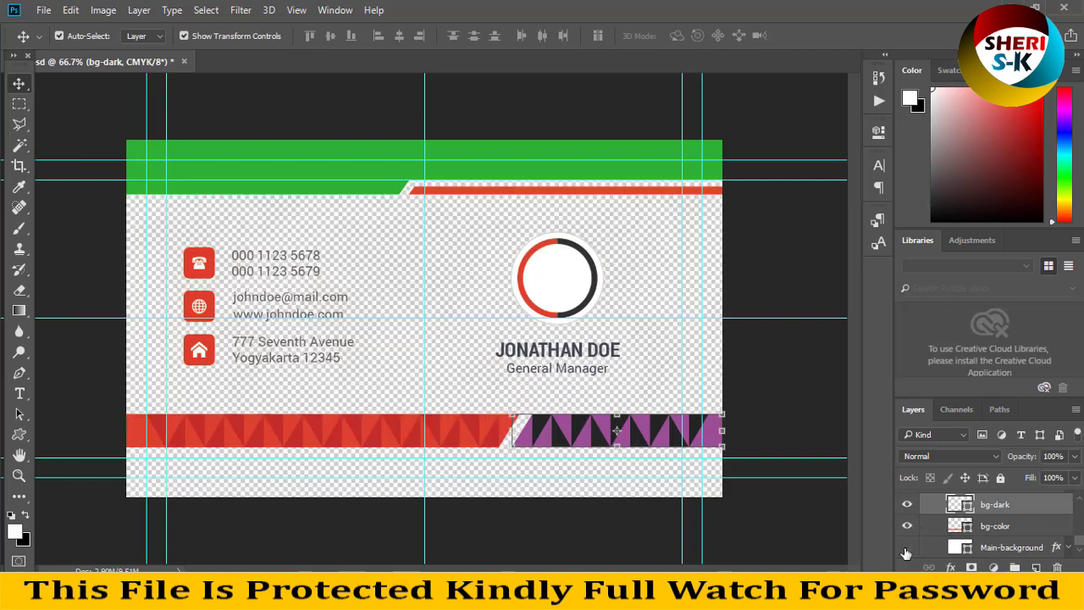
pyautogui.click(907, 548)
# Try a dark grey Main-background fill, then cancel to keep the card white.
pyautogui.click(965, 548)
pyautogui.doubleClick(966, 548)
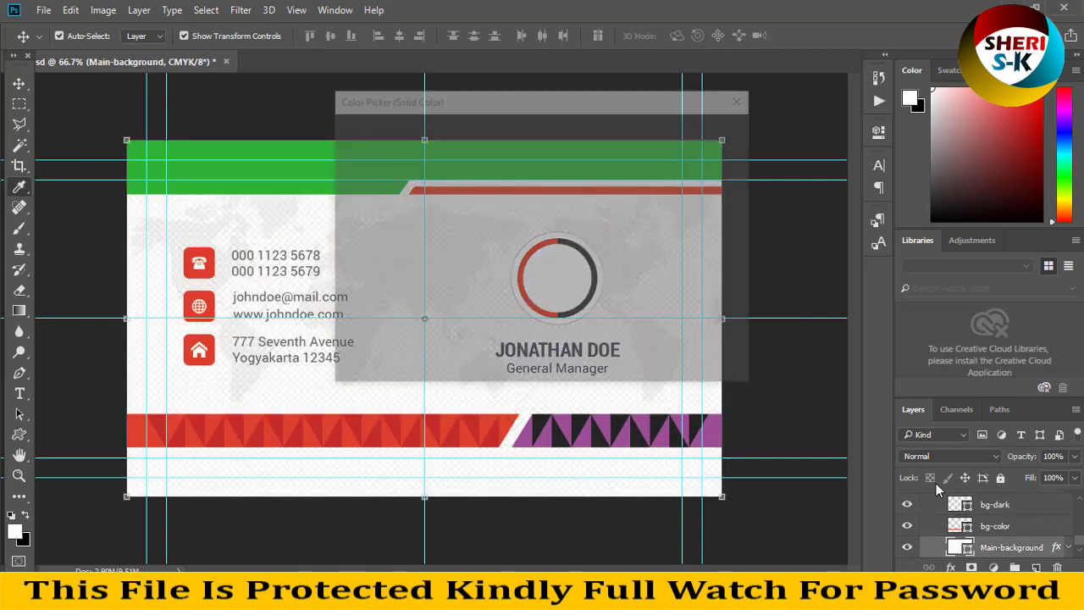
pyautogui.moveTo(623, 104); pyautogui.dragTo(951, 116)
pyautogui.moveTo(828, 225)
pyautogui.mouseDown()
pyautogui.moveTo(830, 254)
pyautogui.moveTo(685, 318)
pyautogui.moveTo(673, 338)
pyautogui.moveTo(669, 156)
pyautogui.mouseUp()
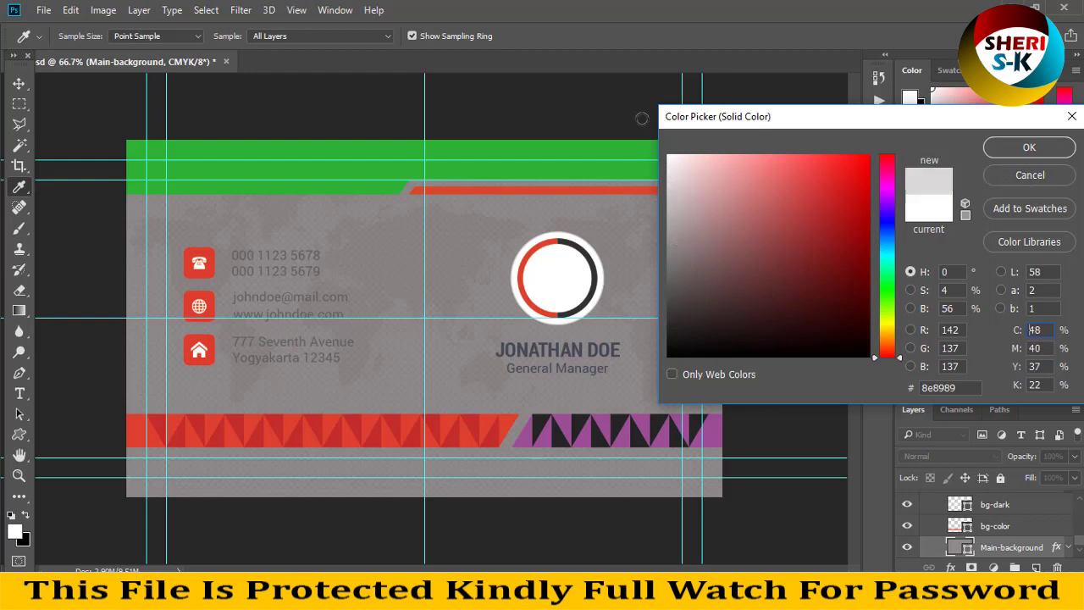
pyautogui.click(1009, 174)
# Select the round photo placeholder layer on the card with the Move tool.
pyautogui.press('v')
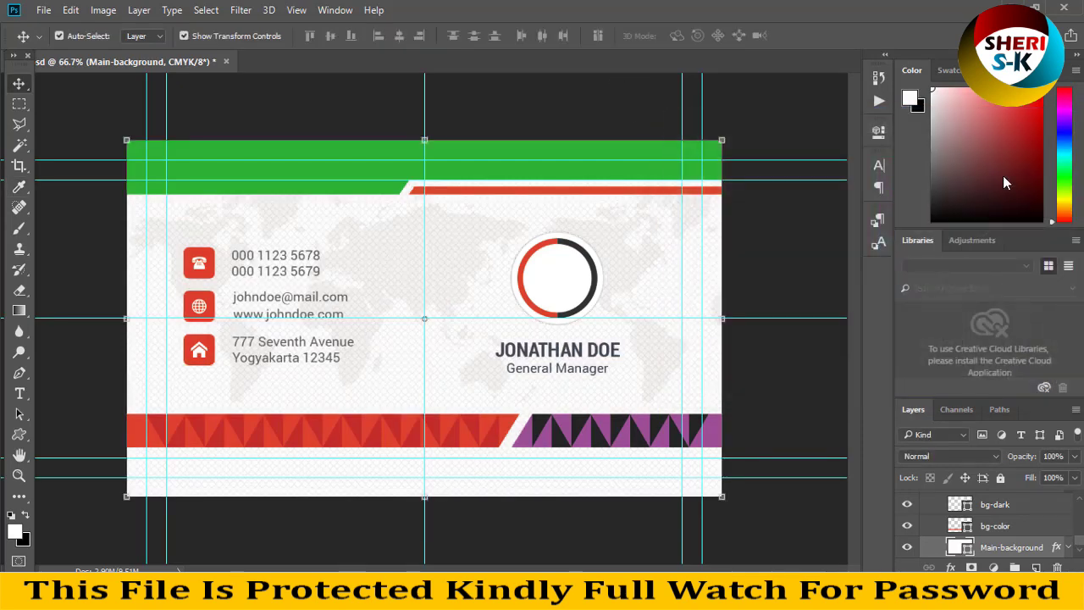
pyautogui.click(549, 279)
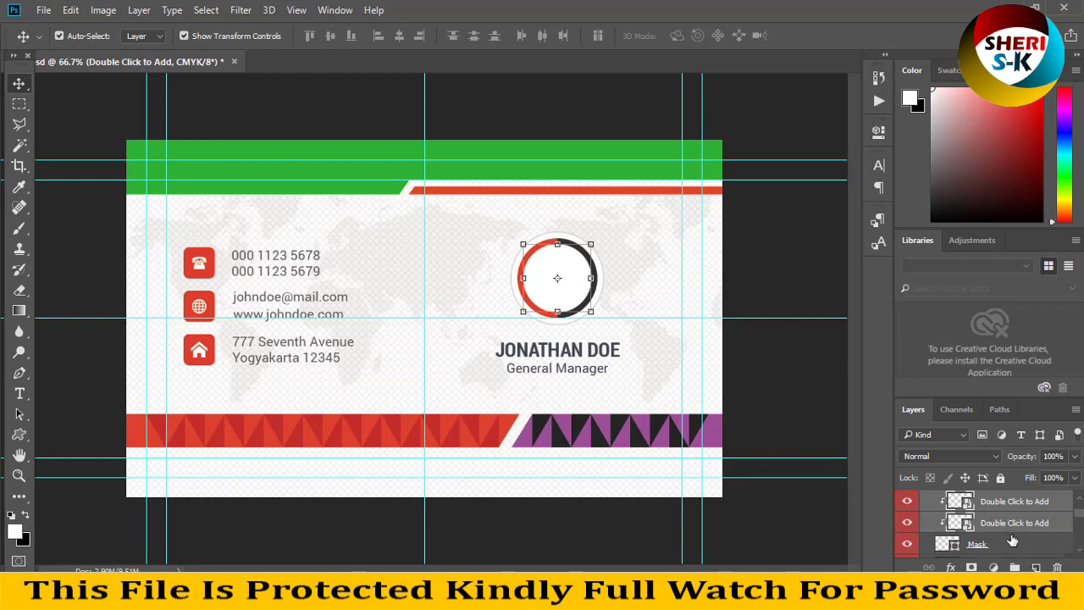
pyautogui.scroll(2, 982, 550)
# Open the photo placeholder's contents and the asian-beauty wallpaper photo in a floating window.
pyautogui.doubleClick(966, 552)
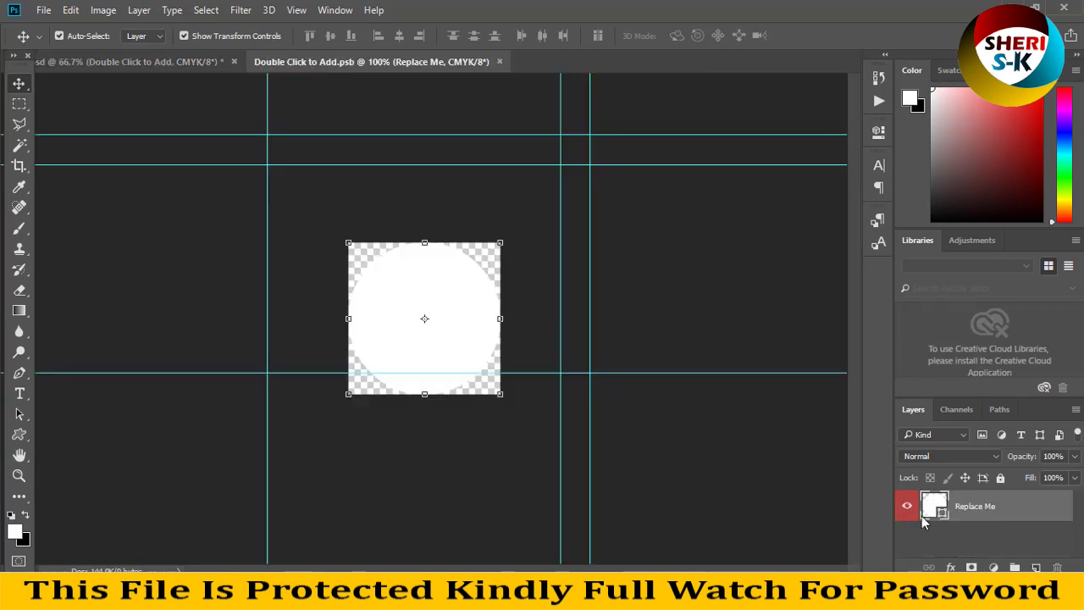
pyautogui.click(43, 10)
pyautogui.click(48, 41)
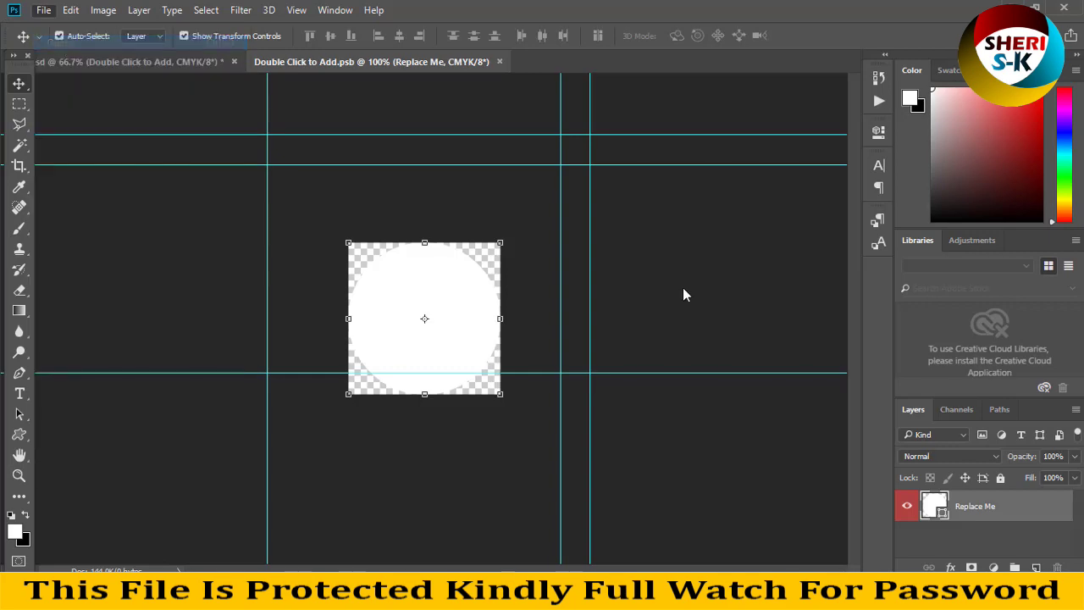
pyautogui.scroll(-2, 279, 220)
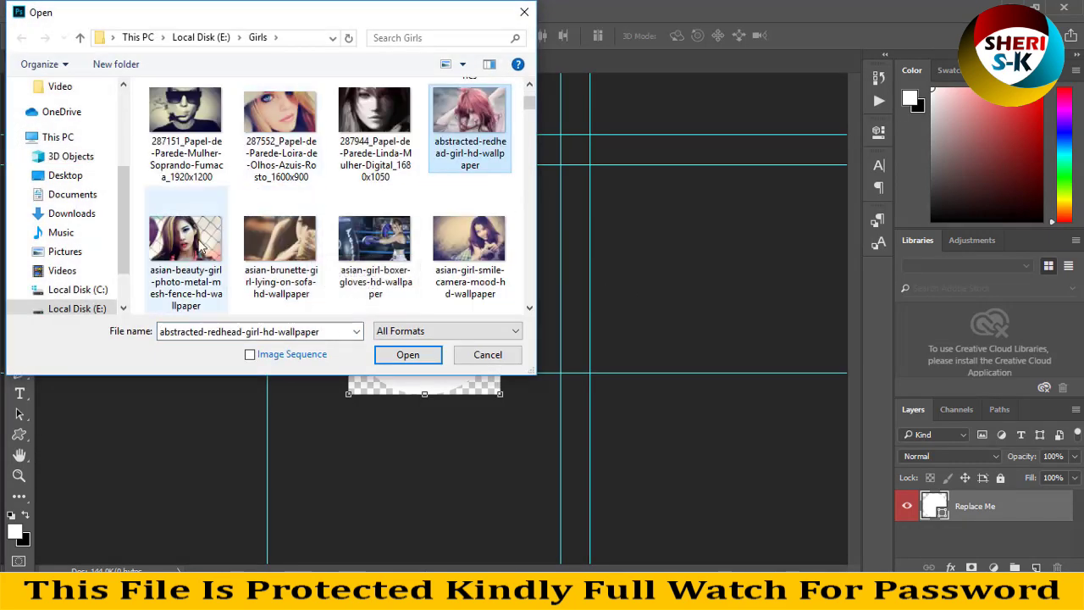
pyautogui.doubleClick(186, 245)
pyautogui.moveTo(487, 64); pyautogui.dragTo(673, 129)
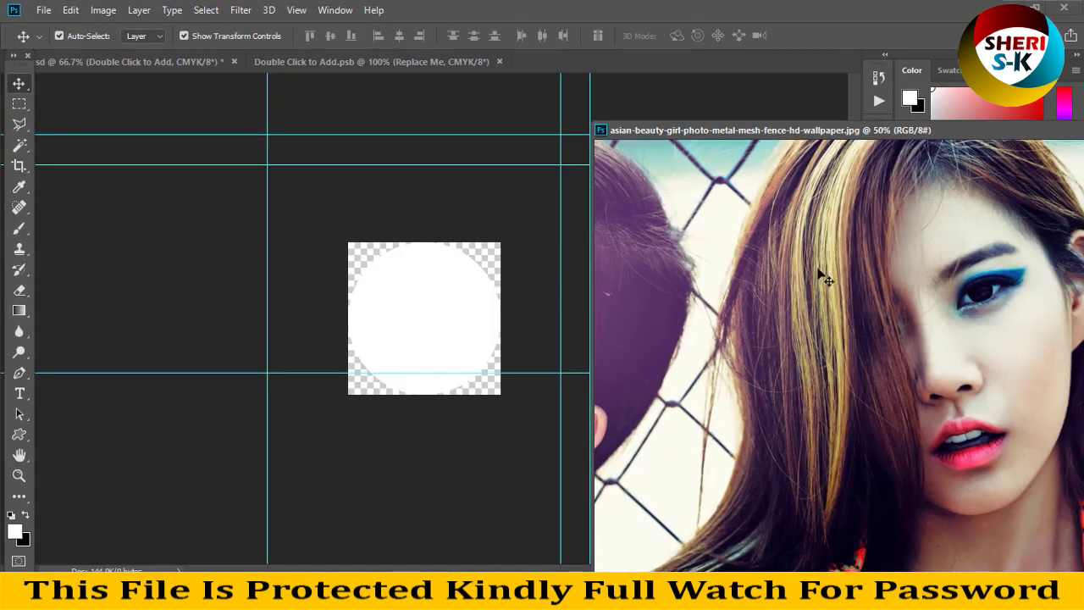
# Undo the oversized wallpaper drop and resize the wallpaper image to 400 px wide.
pyautogui.click(437, 317)
pyautogui.moveTo(438, 317); pyautogui.dragTo(437, 317)
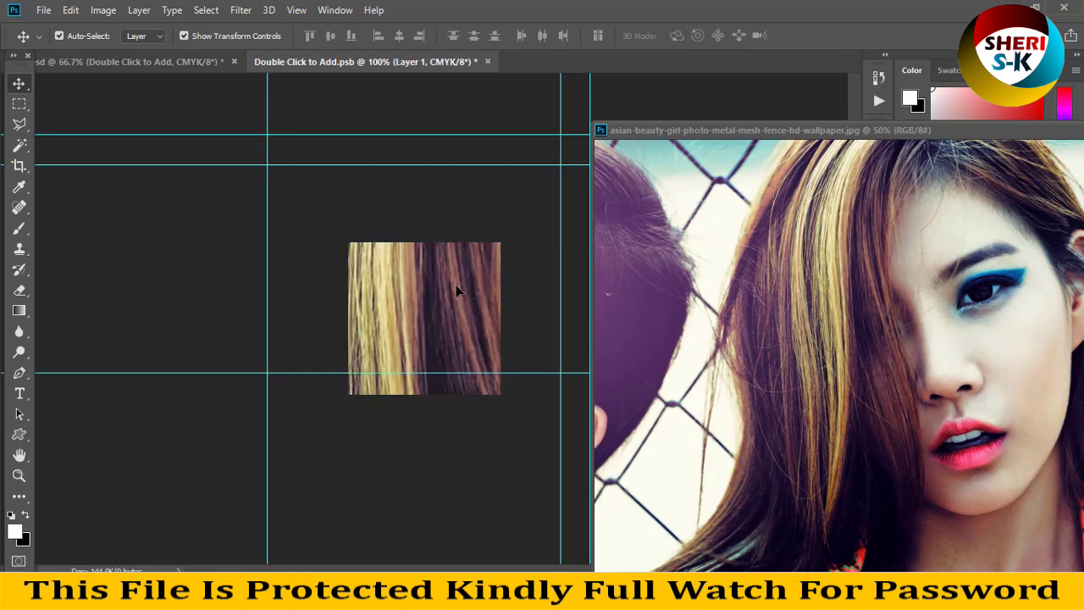
pyautogui.hotkey('ctrl', 'z')
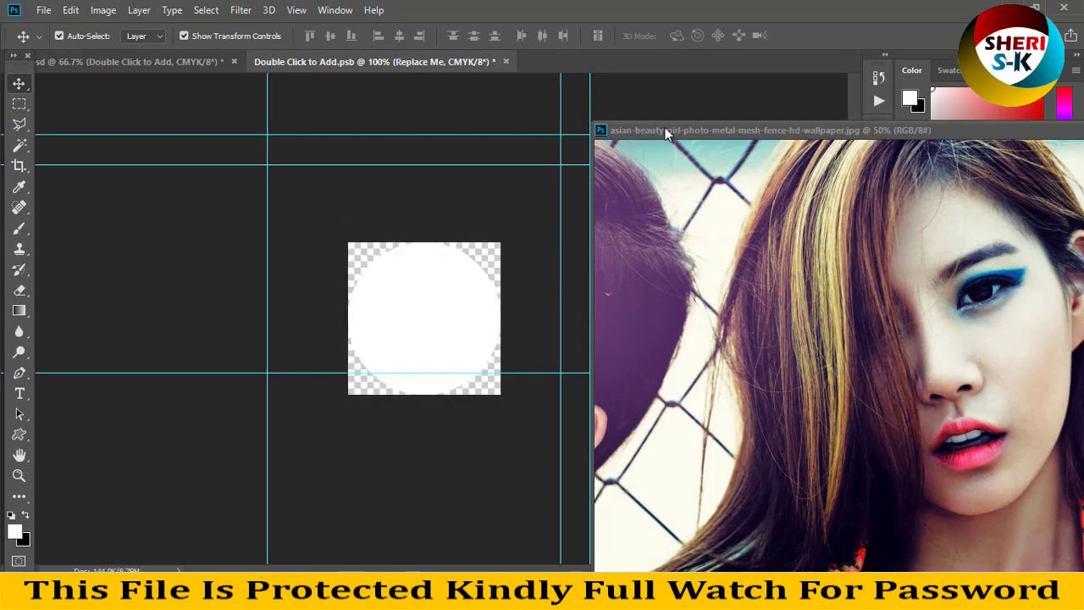
pyautogui.rightClick(665, 133)
pyautogui.click(689, 157)
pyautogui.write('400')
pyautogui.press('Return')
# Drag the resized photo into the placeholder, clip it to the white circle, nudge it up, and save.
pyautogui.moveTo(645, 198); pyautogui.dragTo(442, 342)
pyautogui.hotkey('ctrl', 't')
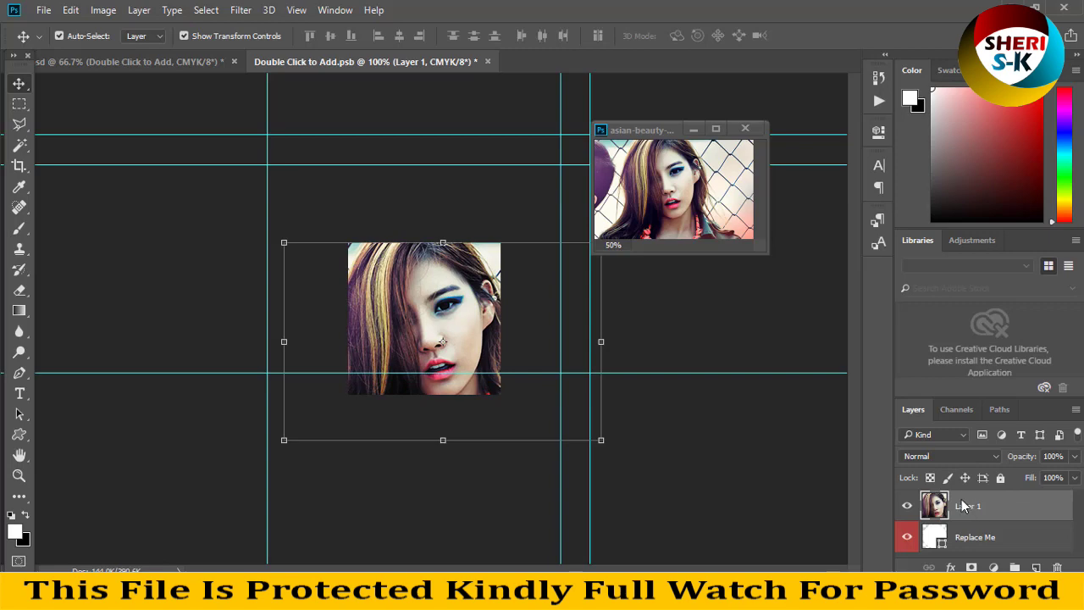
pyautogui.rightClick(974, 508)
pyautogui.click(872, 293)
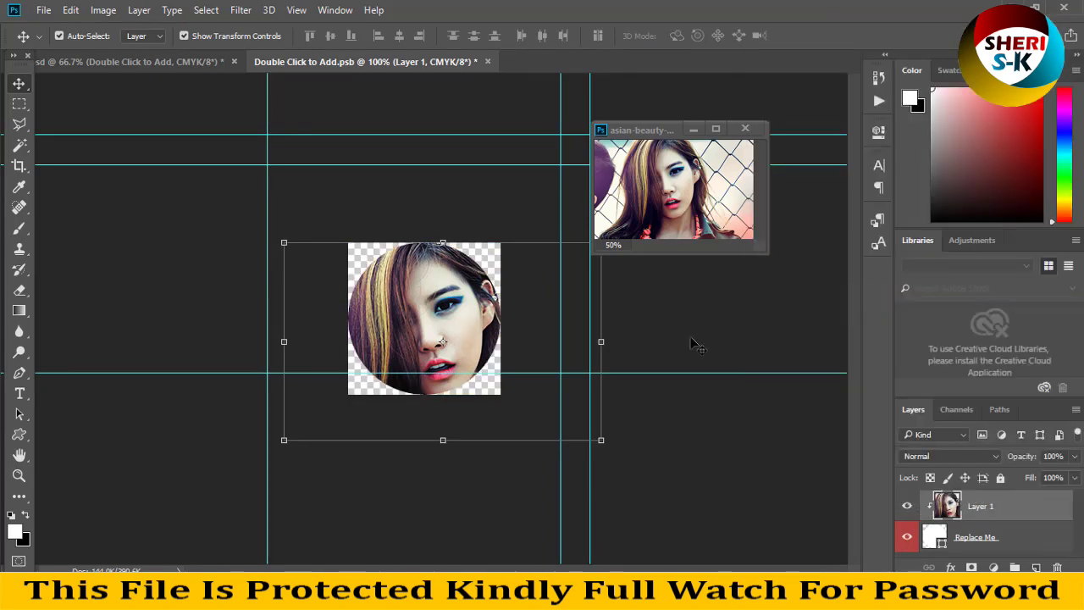
pyautogui.moveTo(421, 298); pyautogui.dragTo(421, 292)
pyautogui.hotkey('ctrl', 's')
pyautogui.click(157, 60)
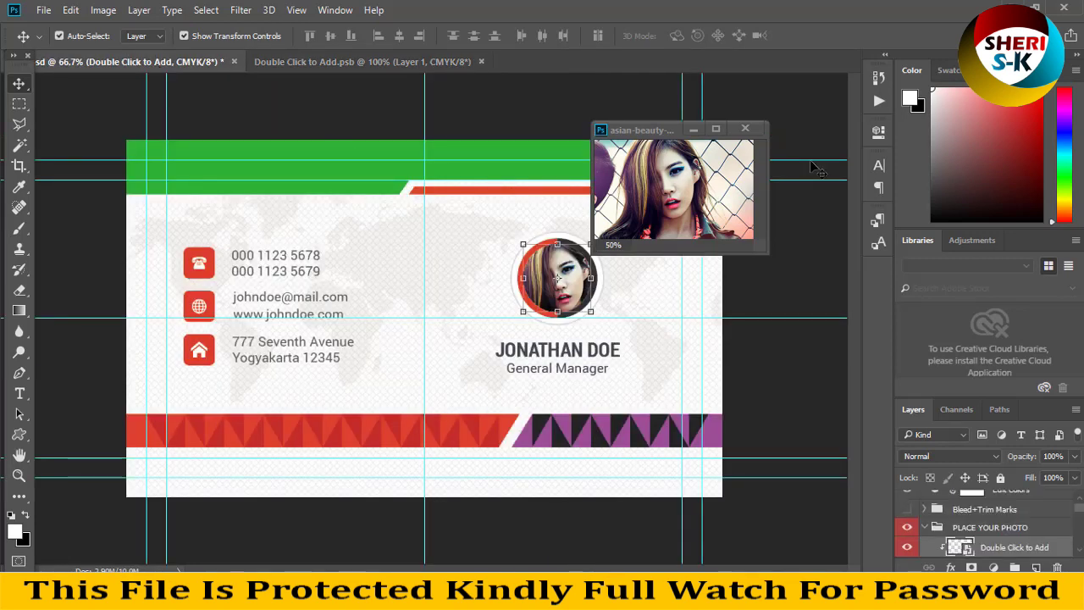
# Close the wallpaper photo without saving.
pyautogui.click(710, 178)
pyautogui.hotkey('ctrl', 'w')
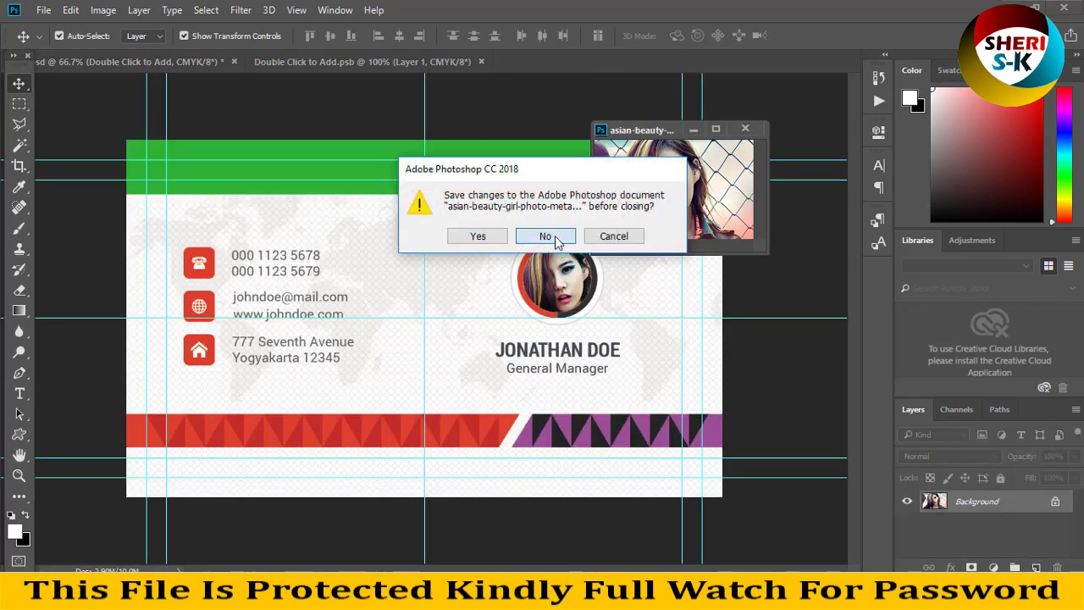
pyautogui.click(552, 236)
# Select the name, email/website and address text layers on the card.
pyautogui.click(539, 356)
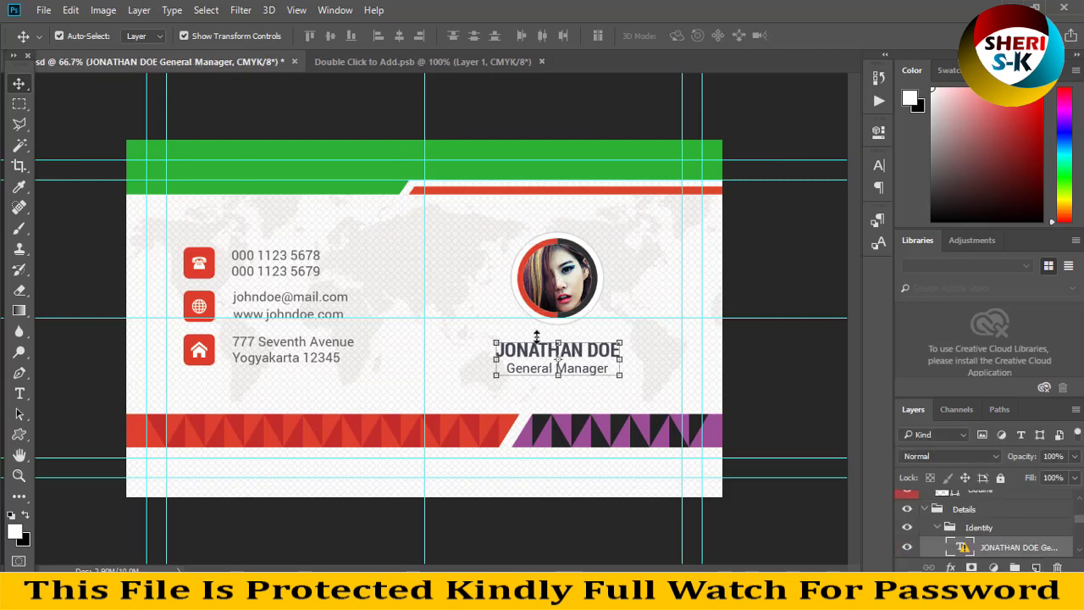
pyautogui.click(271, 318)
pyautogui.click(284, 359)
pyautogui.click(296, 308)
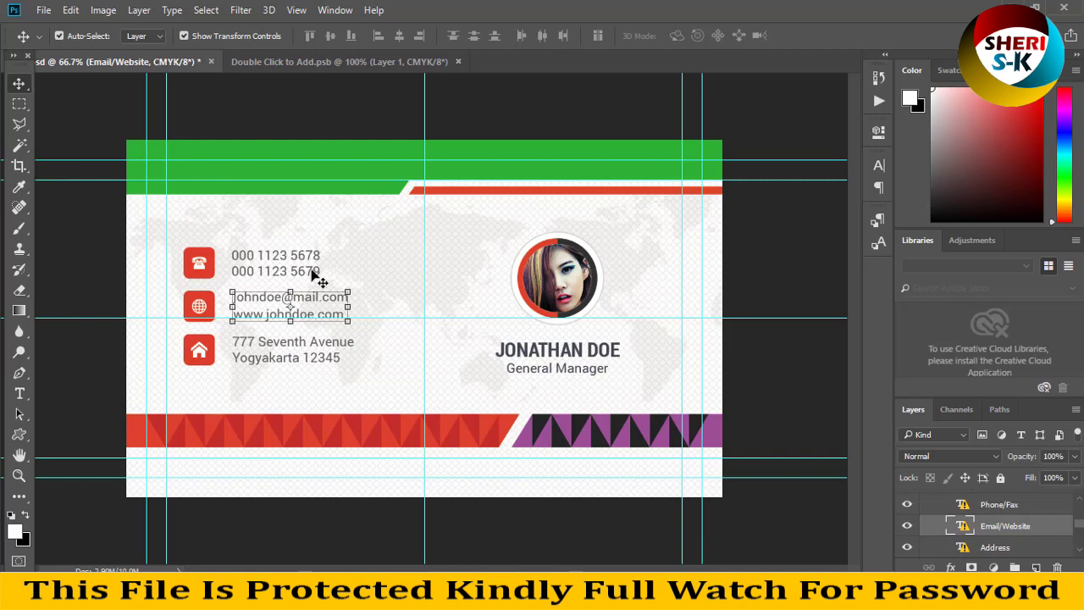
# Close Back.psd without saving, then close the Double Click to Add.psb placeholder.
pyautogui.click(211, 61)
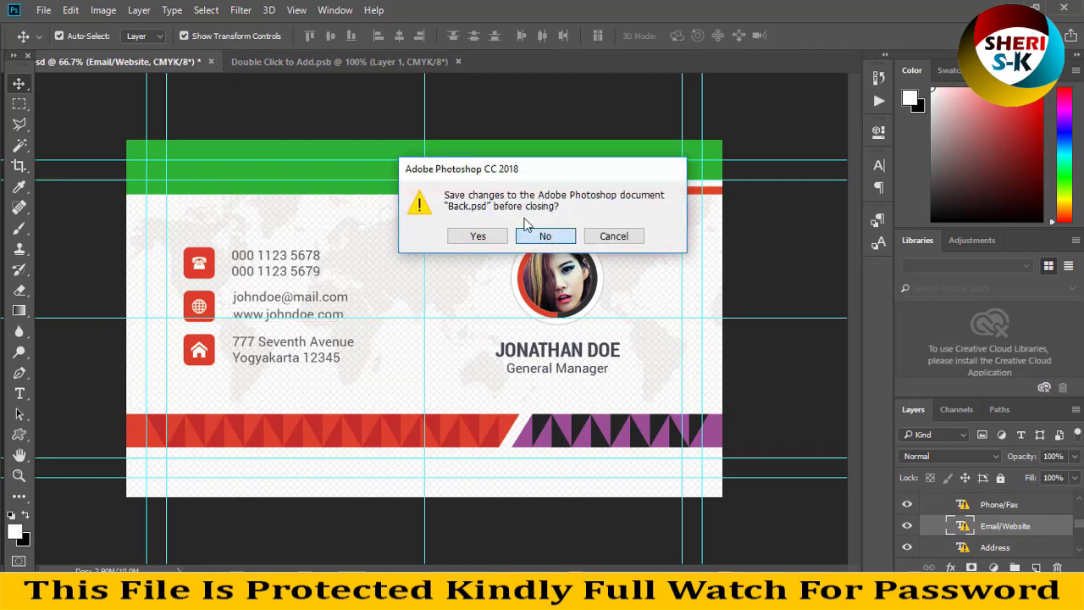
pyautogui.click(551, 241)
pyautogui.click(236, 62)
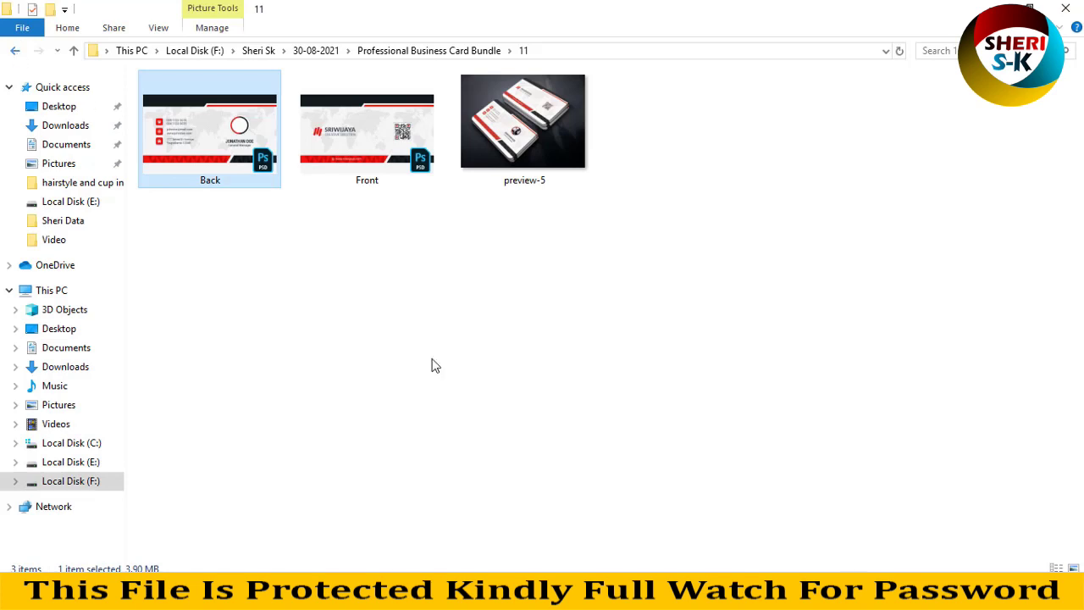
# Look through folder 5, then drag folder 3's Back card PSD into Photoshop.
pyautogui.press('BackSpace')
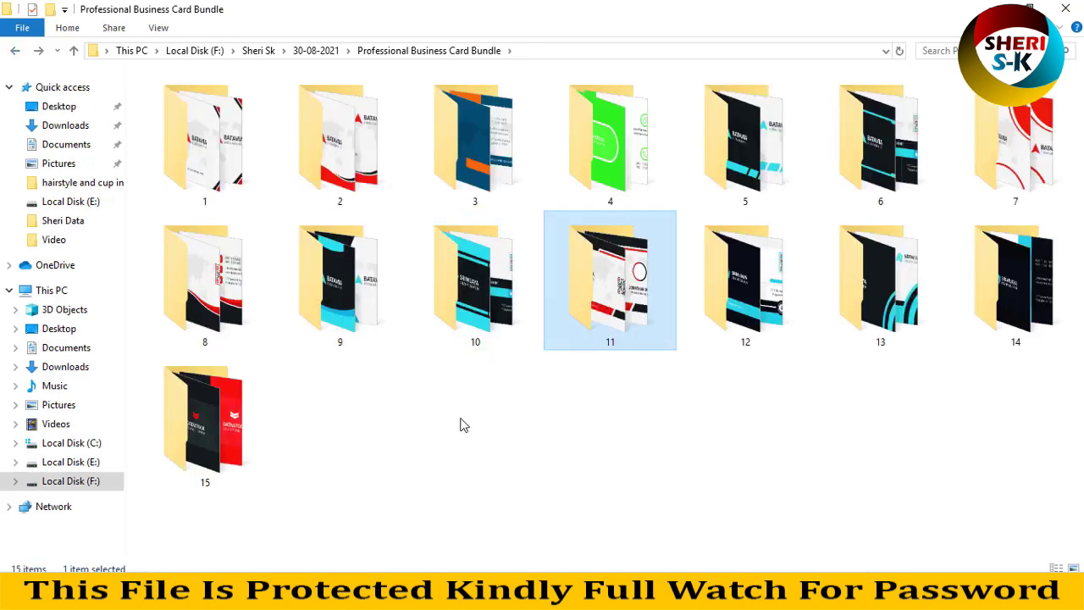
pyautogui.doubleClick(713, 180)
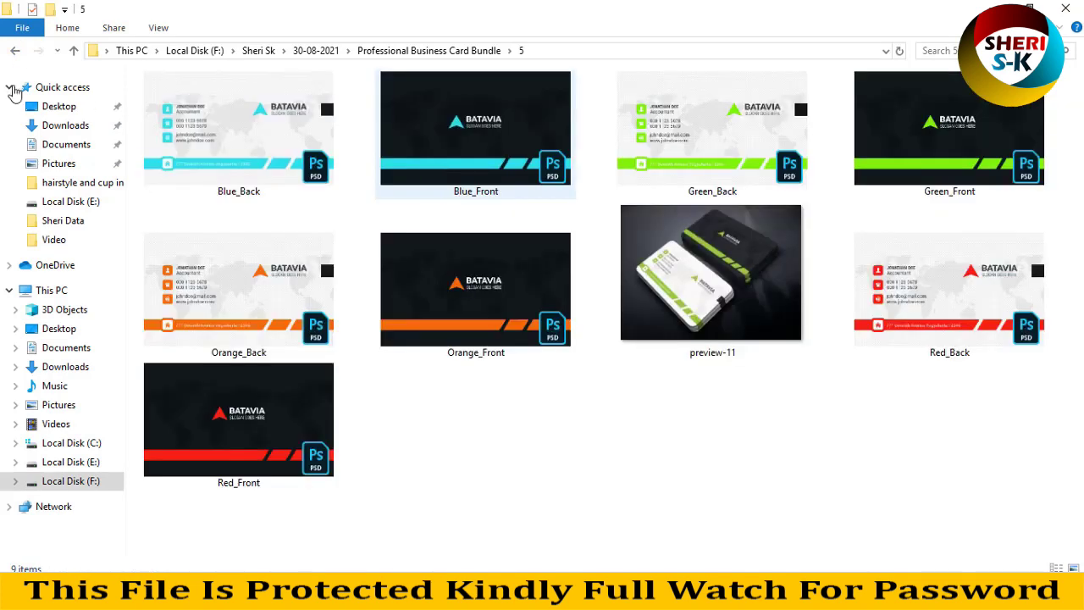
pyautogui.click(666, 119)
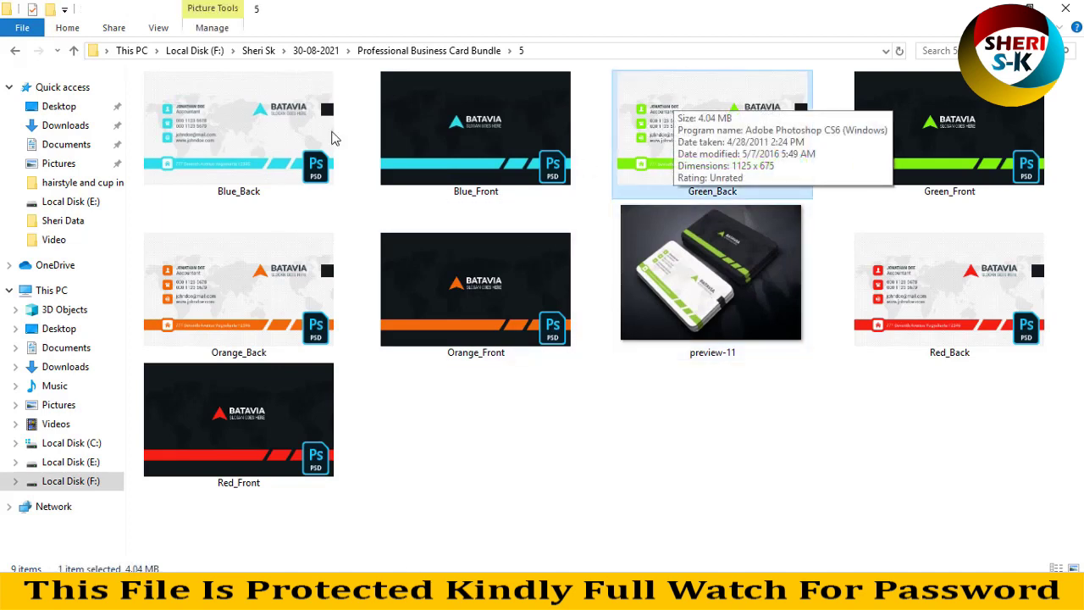
pyautogui.hotkey('alt', 'Left')
pyautogui.doubleClick(471, 188)
pyautogui.moveTo(254, 161); pyautogui.dragTo(430, 155)
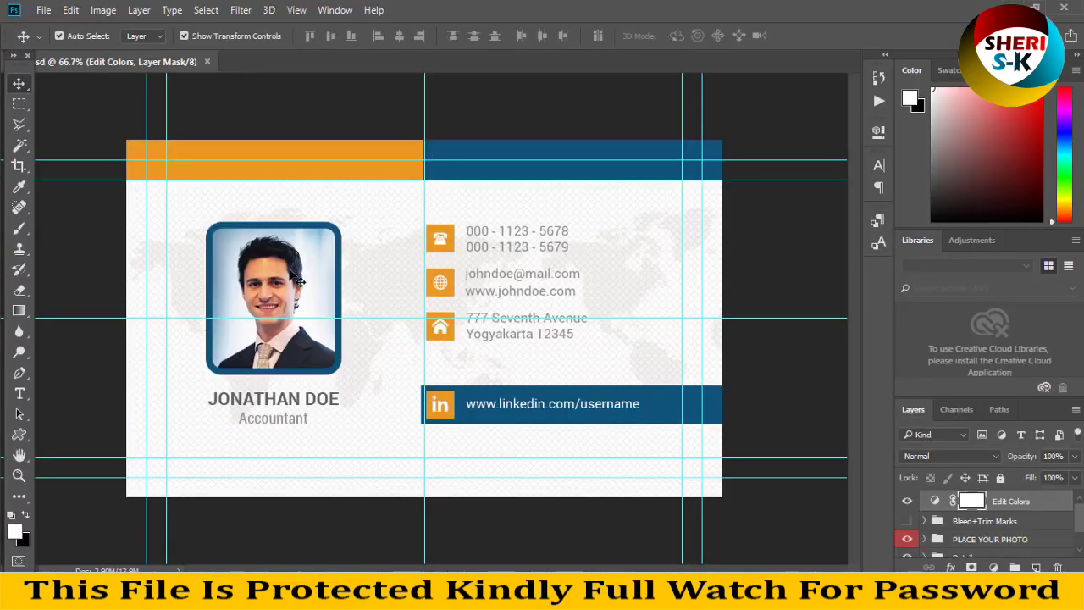
# Open the photo placeholder's contents and open the man's IMG_0197 copy.jpg photo.
pyautogui.click(298, 278)
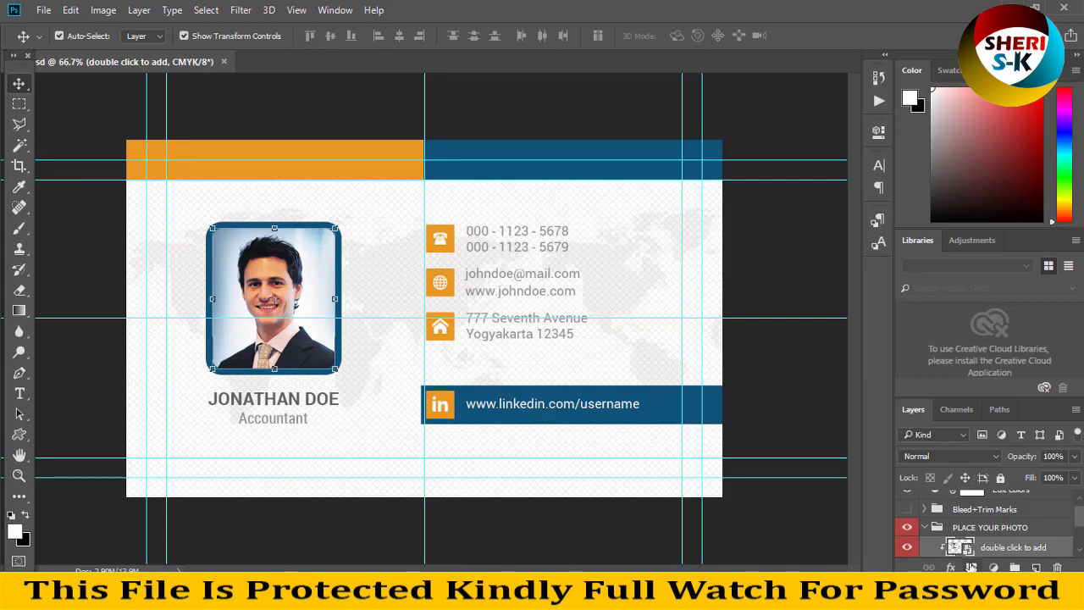
pyautogui.doubleClick(961, 548)
pyautogui.click(43, 10)
pyautogui.click(51, 41)
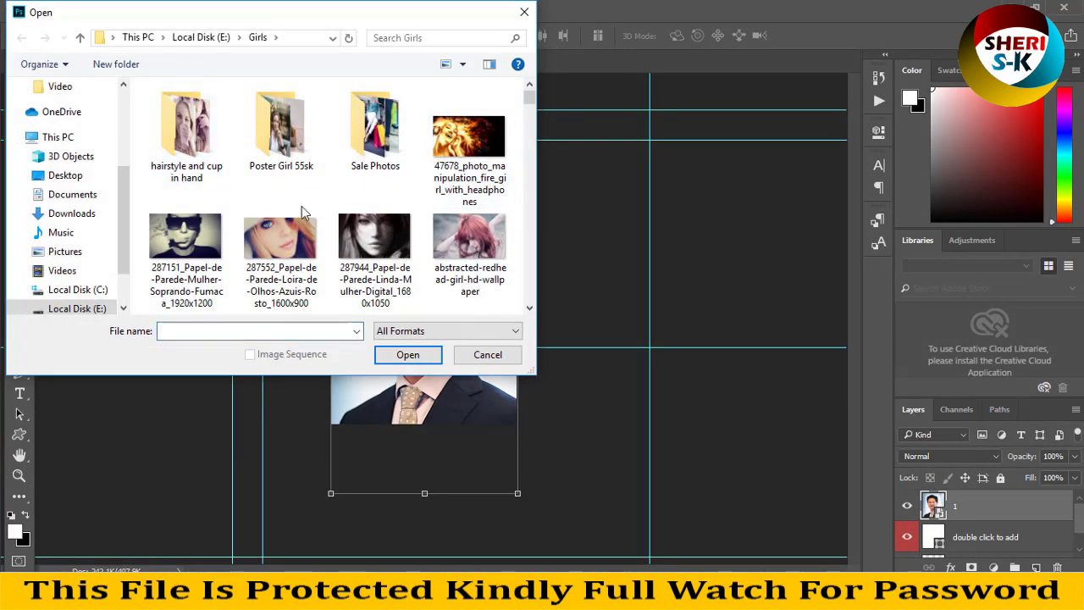
pyautogui.moveTo(529, 99); pyautogui.dragTo(522, 309)
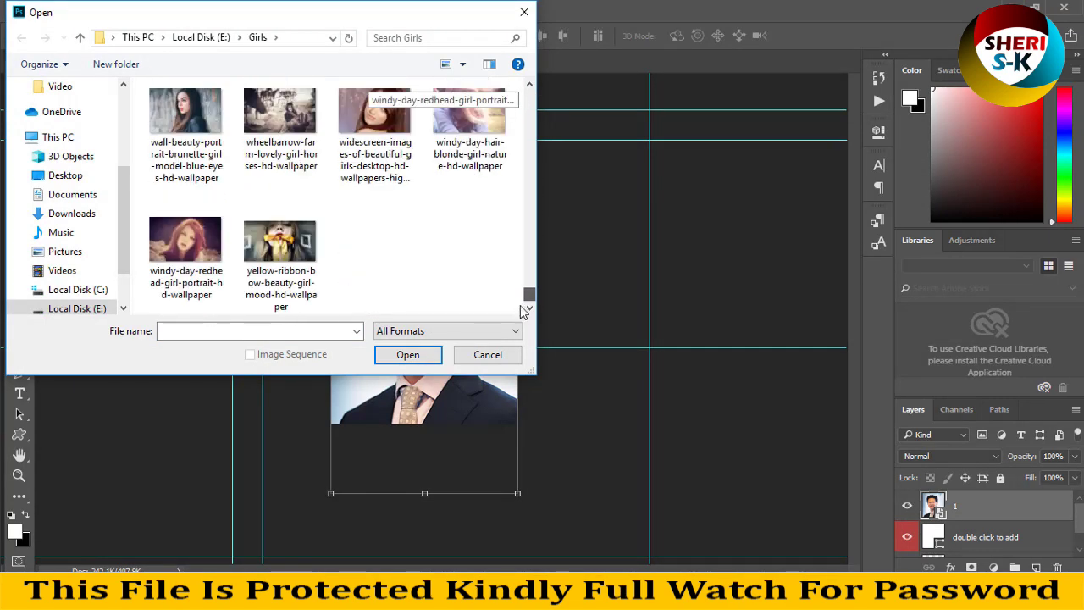
pyautogui.scroll(10, 432, 175)
pyautogui.scroll(6, 432, 176)
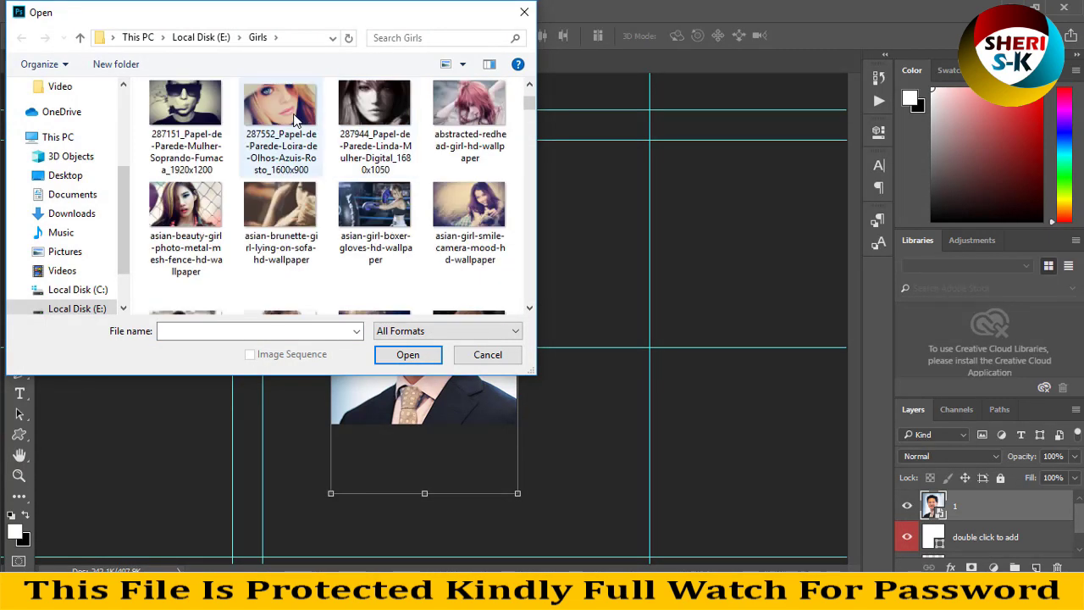
pyautogui.doubleClick(279, 119)
pyautogui.moveTo(528, 110); pyautogui.dragTo(527, 292)
pyautogui.press('Escape')
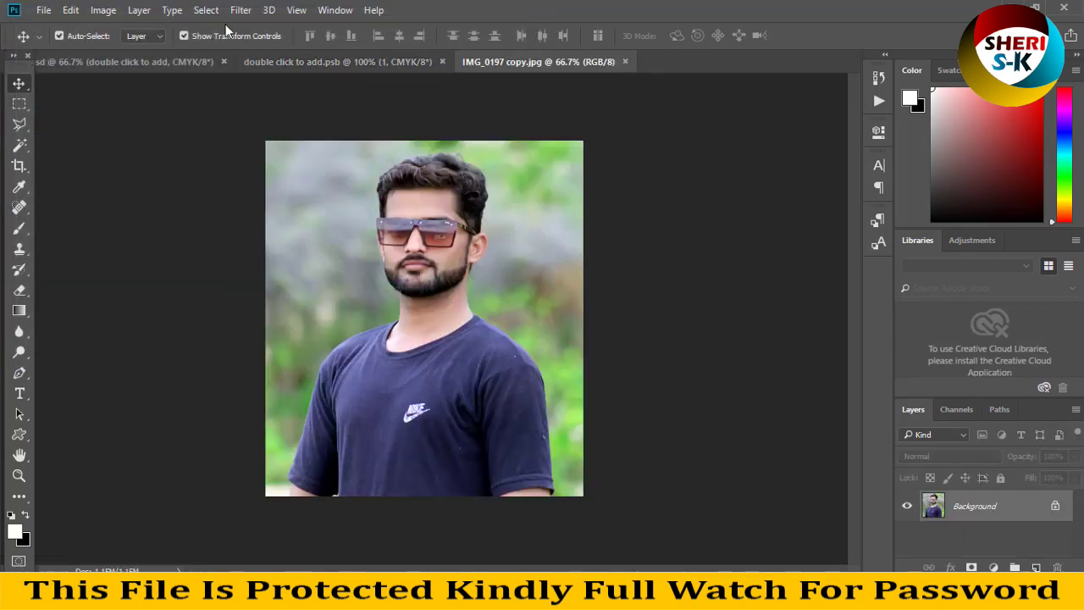
# Drag the man's photo into the placeholder, scale it to about 46% and position it to fill the frame.
pyautogui.moveTo(522, 65); pyautogui.dragTo(656, 205)
pyautogui.moveTo(752, 327); pyautogui.dragTo(401, 291)
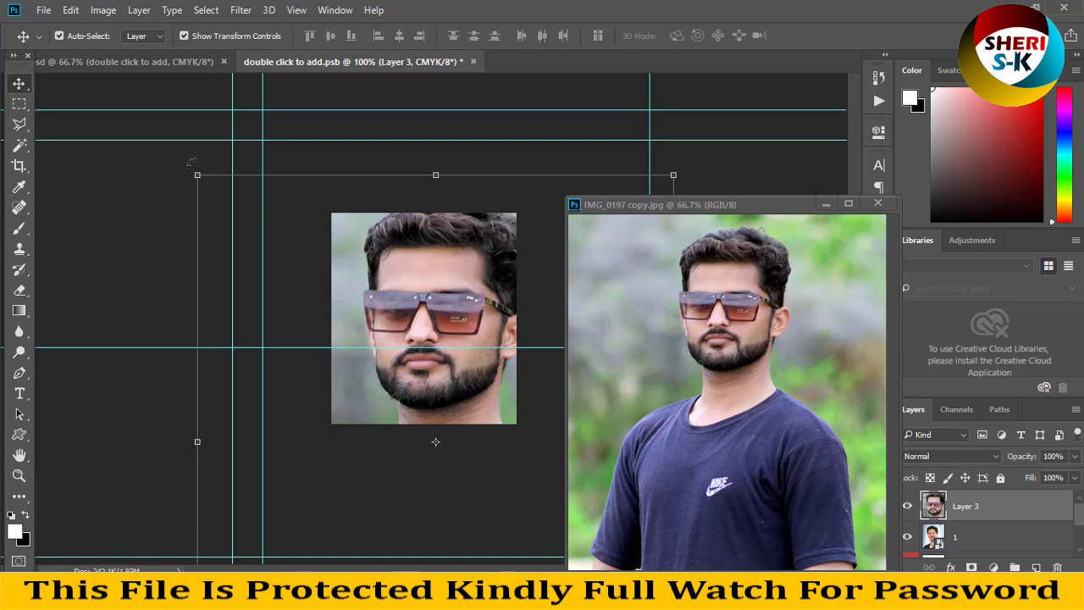
pyautogui.moveTo(196, 174); pyautogui.dragTo(347, 203)
pyautogui.moveTo(246, 178); pyautogui.dragTo(333, 275)
pyautogui.moveTo(398, 327); pyautogui.dragTo(390, 269)
pyautogui.press('Return')
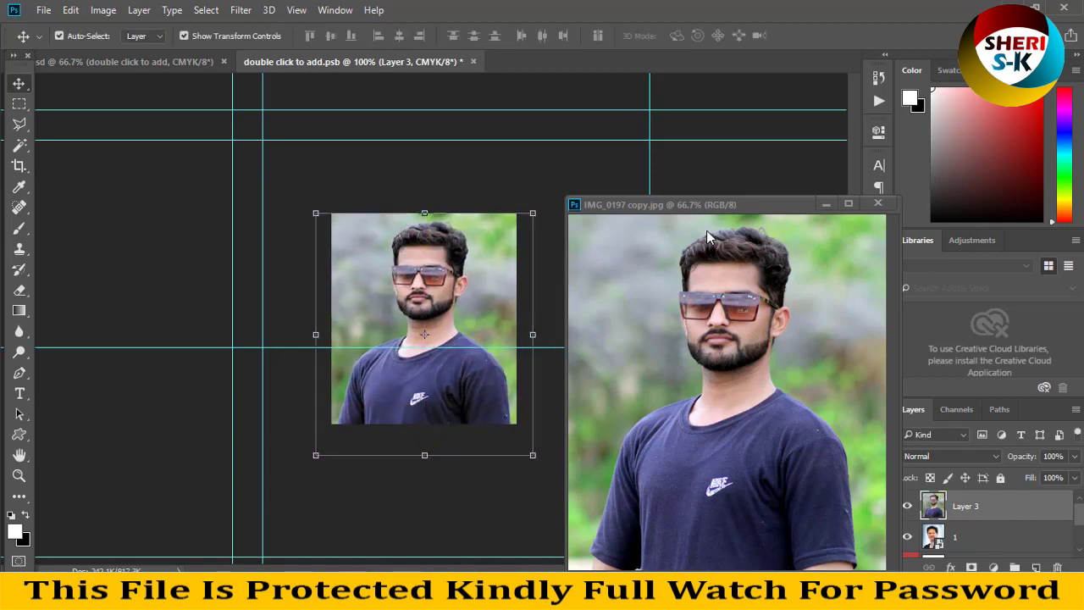
pyautogui.click(827, 204)
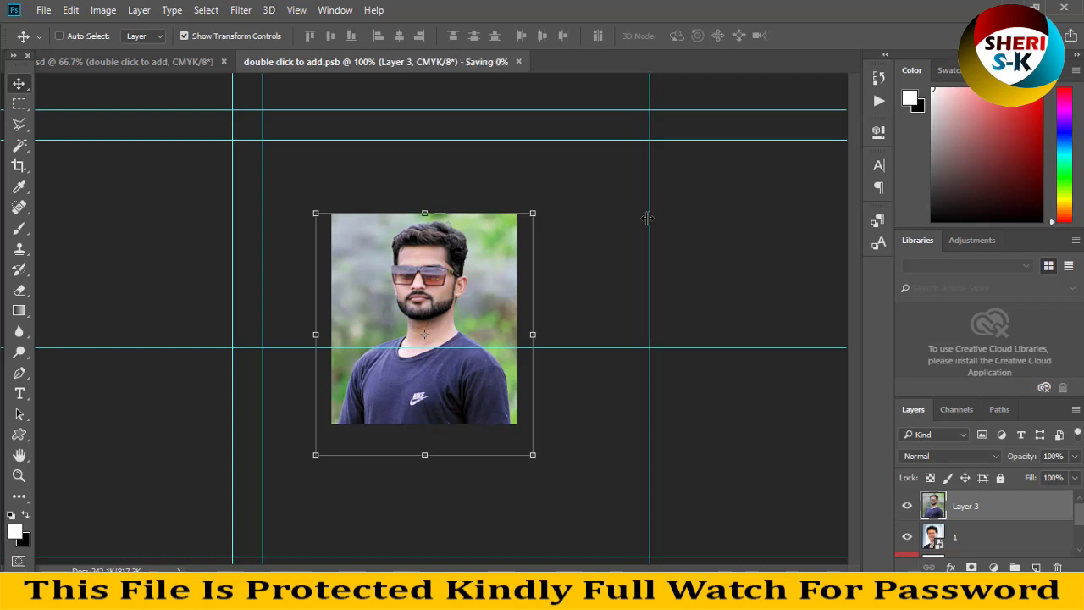
# Edit the Phone/Fax text, accepting the font substitution, and replace both lines with the new number.
pyautogui.click(157, 61)
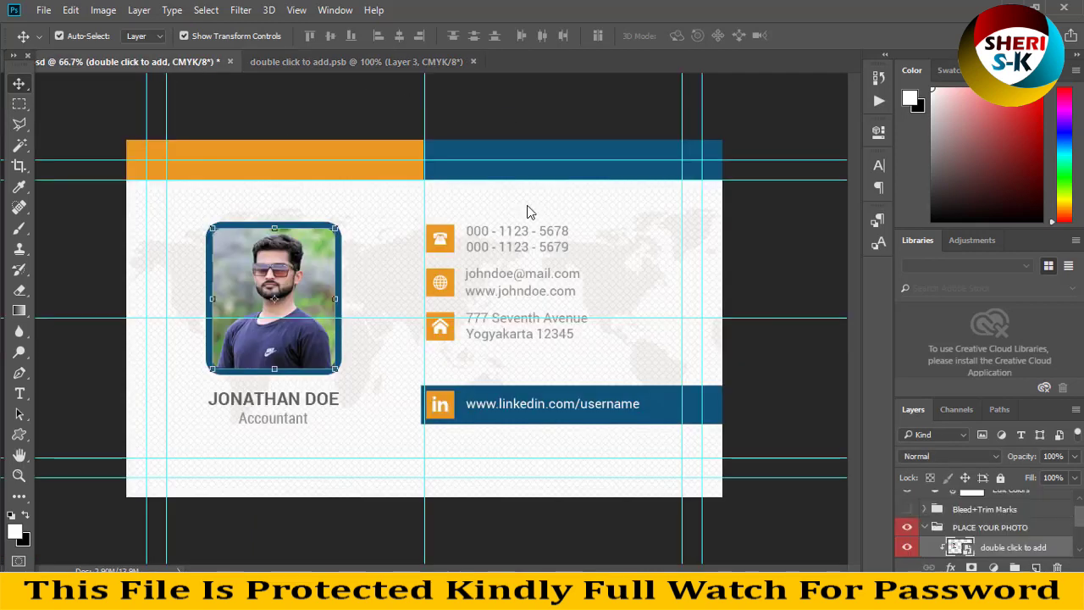
pyautogui.click(537, 161)
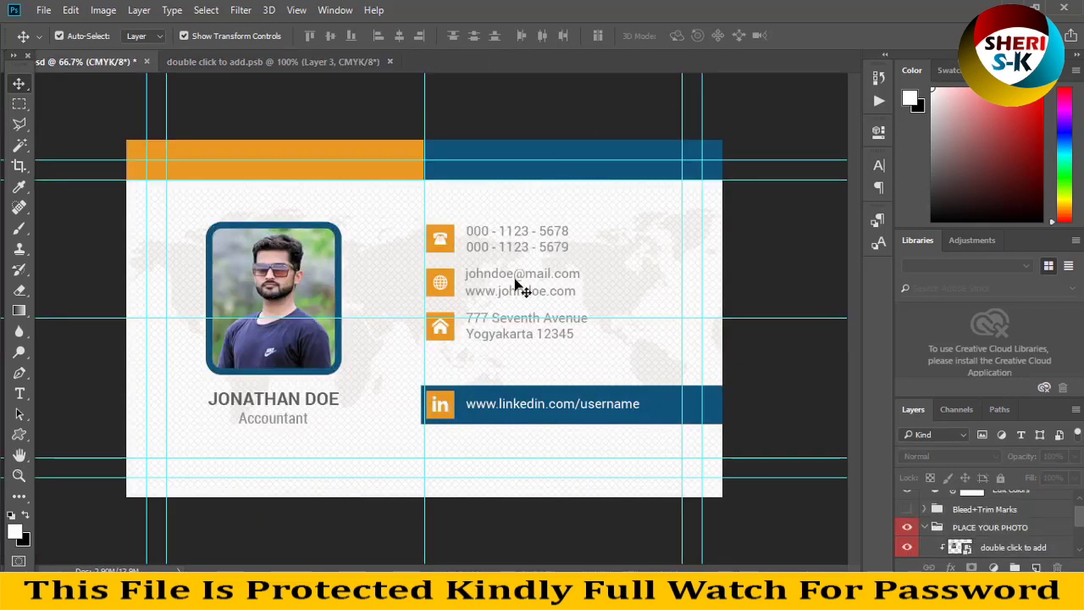
pyautogui.click(484, 234)
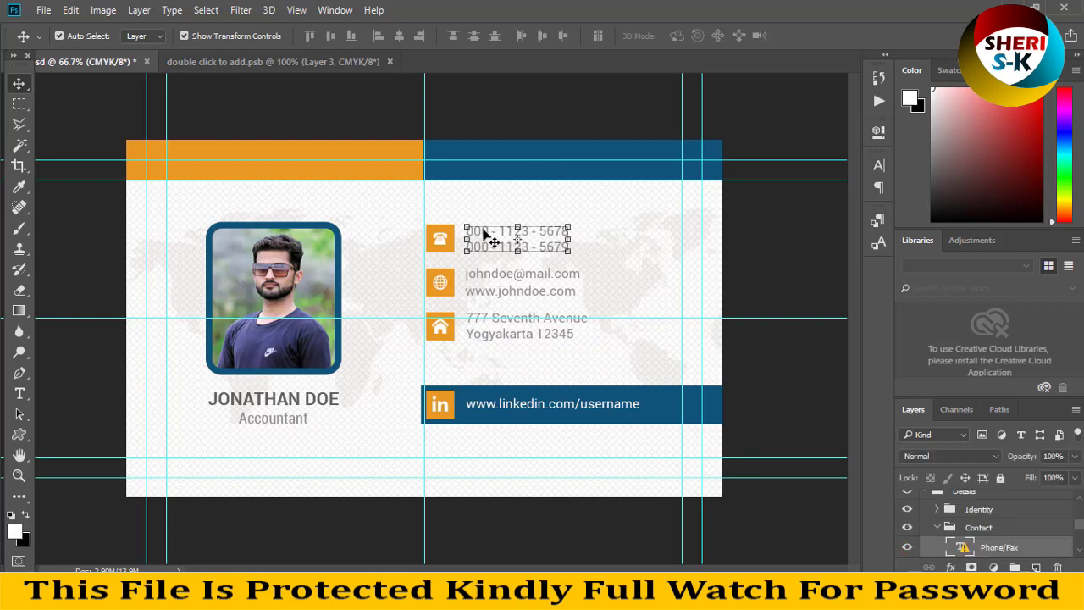
pyautogui.click(17, 395)
pyautogui.click(516, 243)
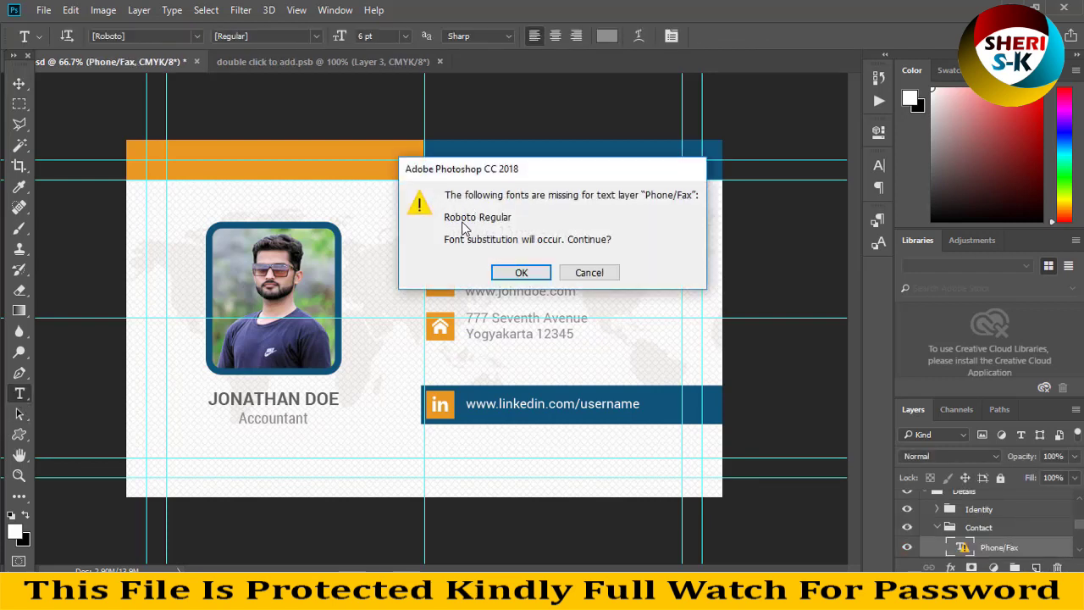
pyautogui.click(520, 272)
pyautogui.moveTo(560, 246); pyautogui.dragTo(466, 220)
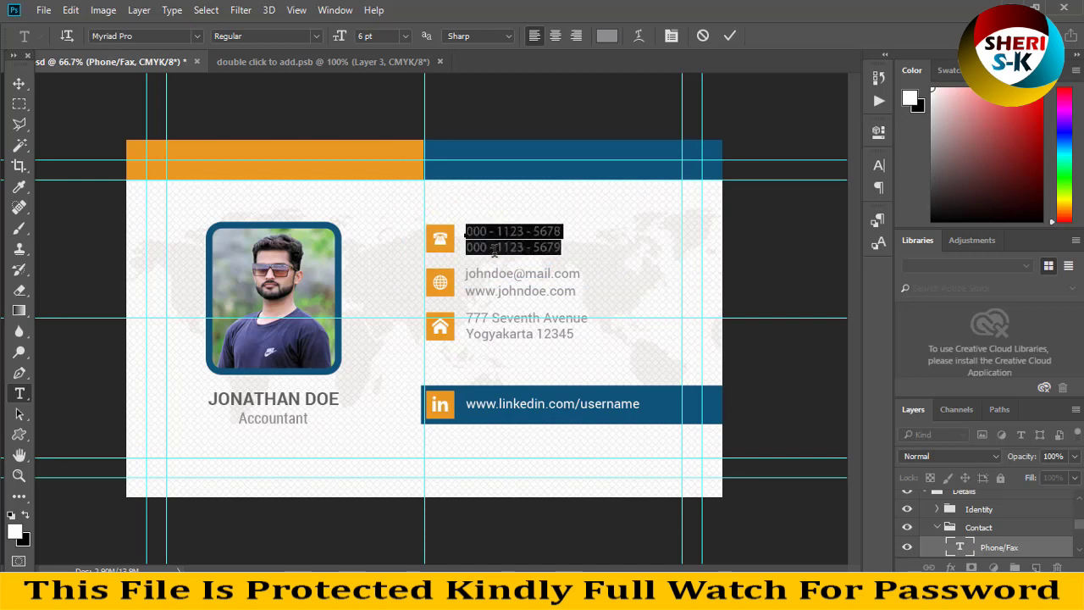
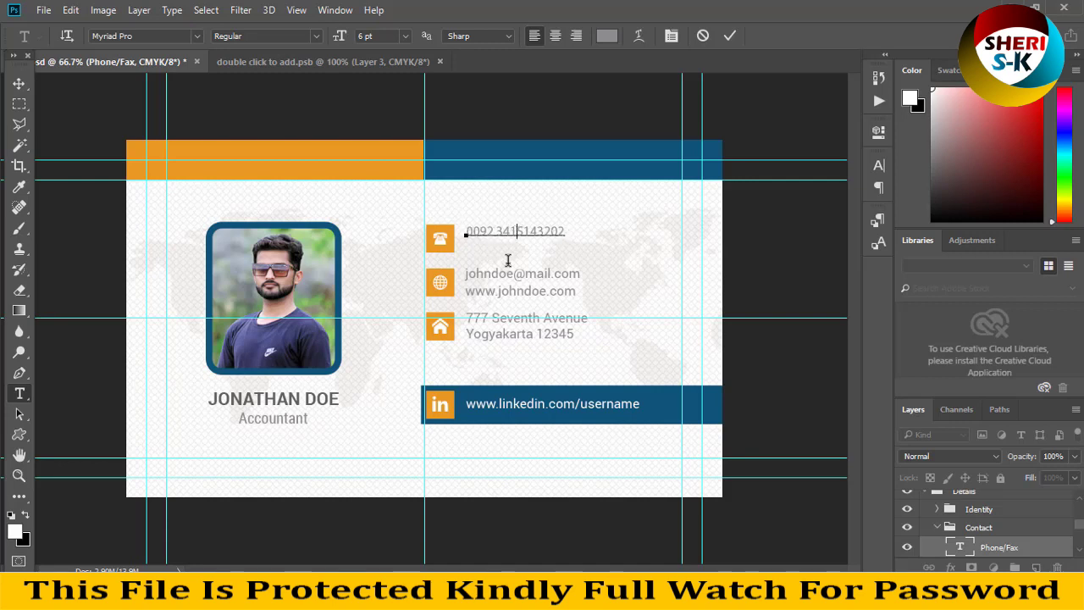
# Replace the email and website lines with the new address and website, deleting the extra domain.
pyautogui.click(19, 103)
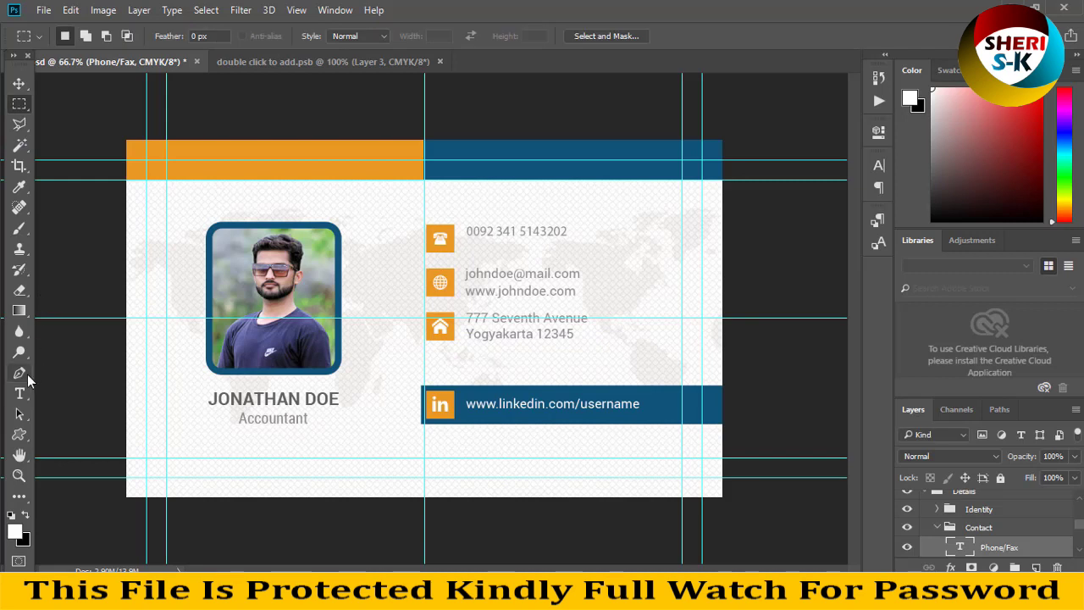
pyautogui.click(19, 393)
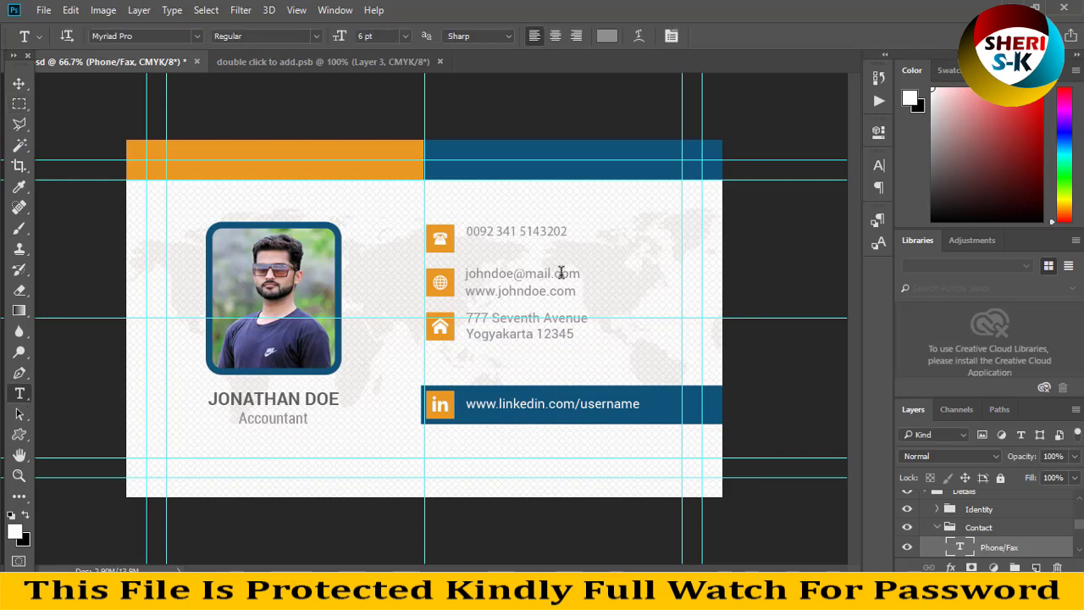
pyautogui.moveTo(573, 273); pyautogui.dragTo(460, 271)
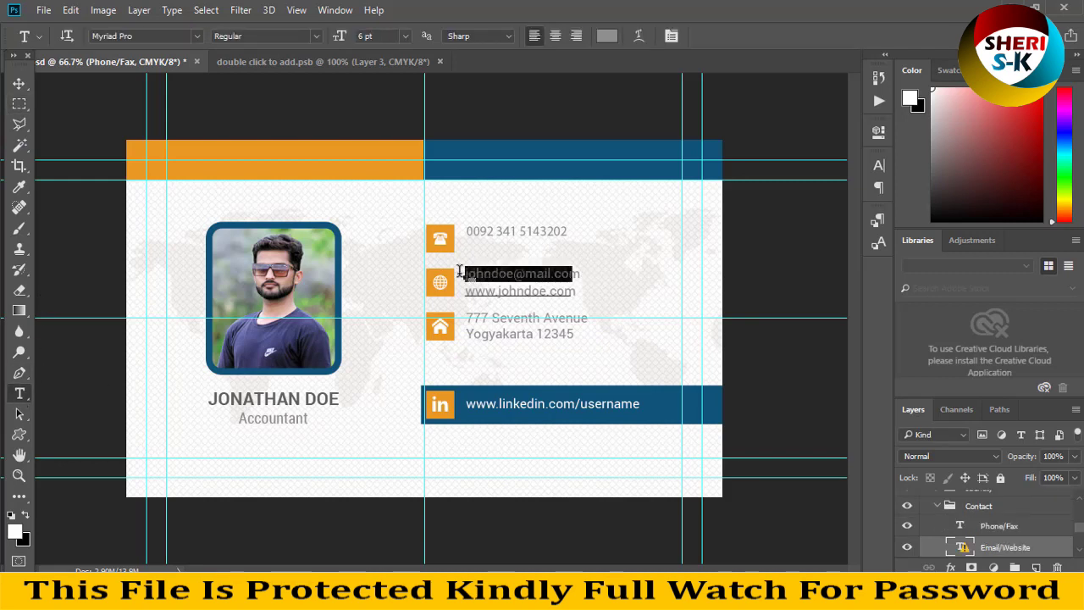
pyautogui.click(535, 272)
pyautogui.moveTo(570, 293); pyautogui.dragTo(421, 243)
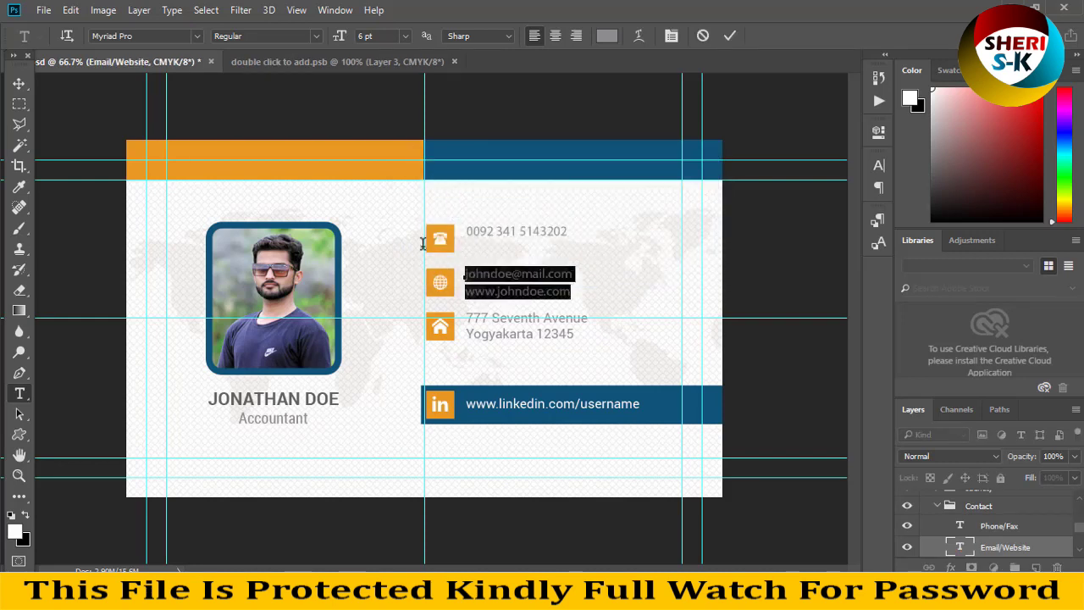
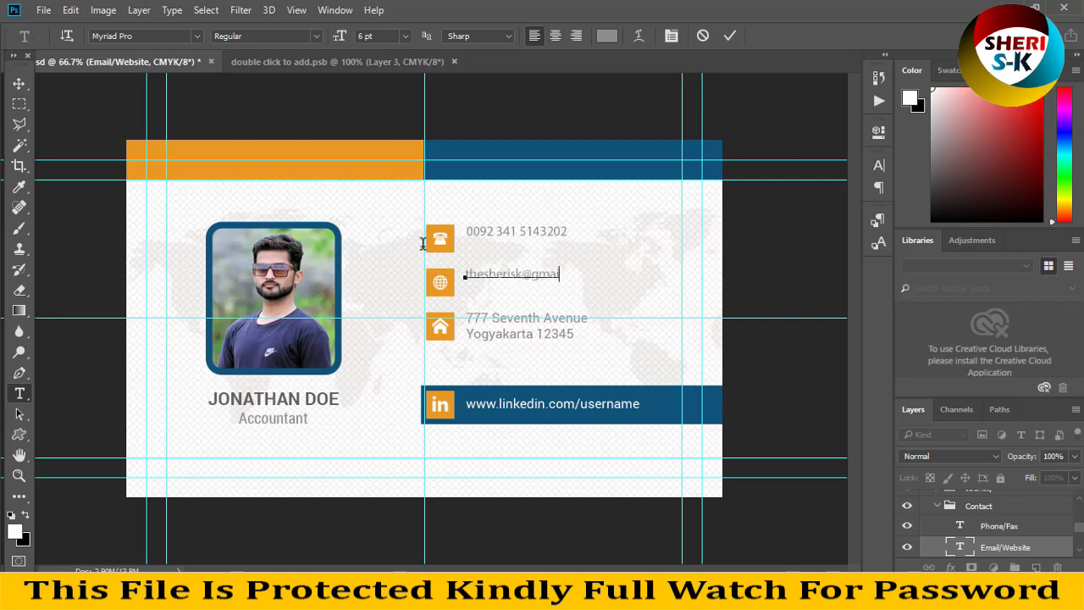
pyautogui.write('om sherigraphics.com')
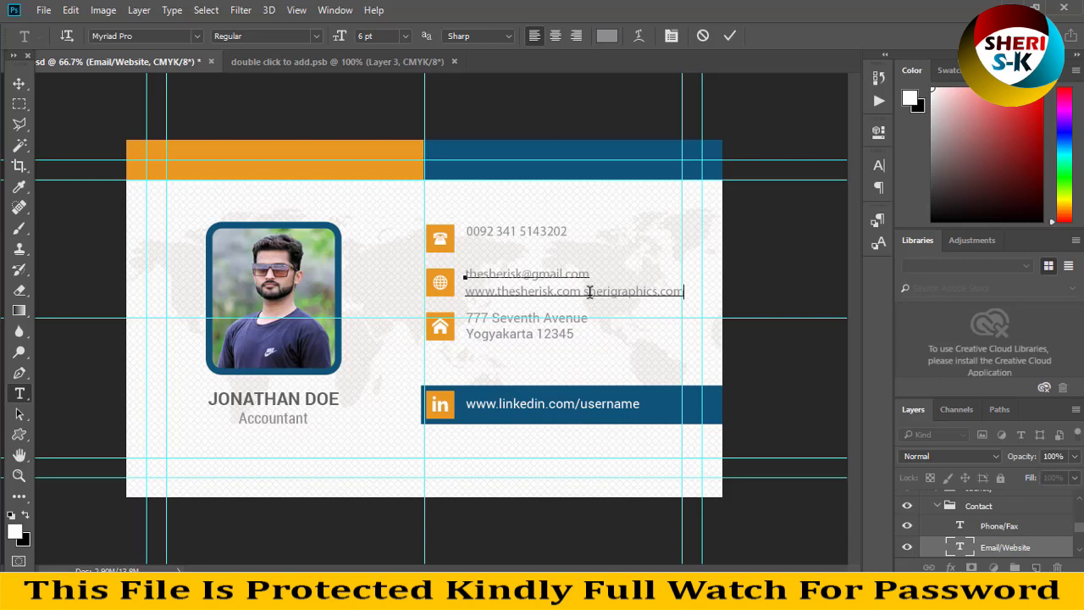
pyautogui.moveTo(584, 292); pyautogui.dragTo(586, 300)
pyautogui.press('BackSpace')
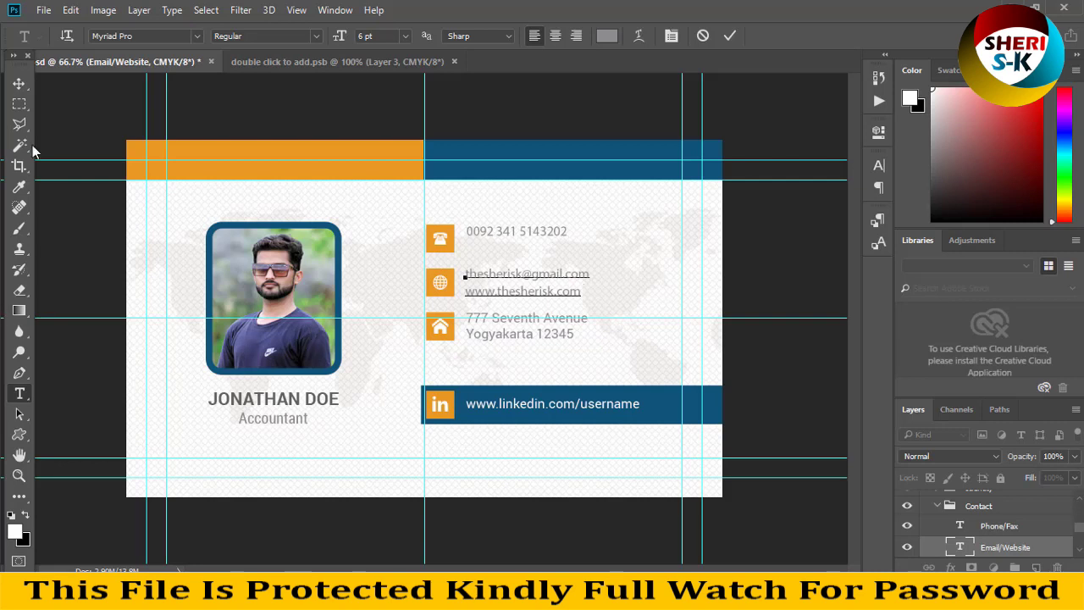
pyautogui.click(19, 123)
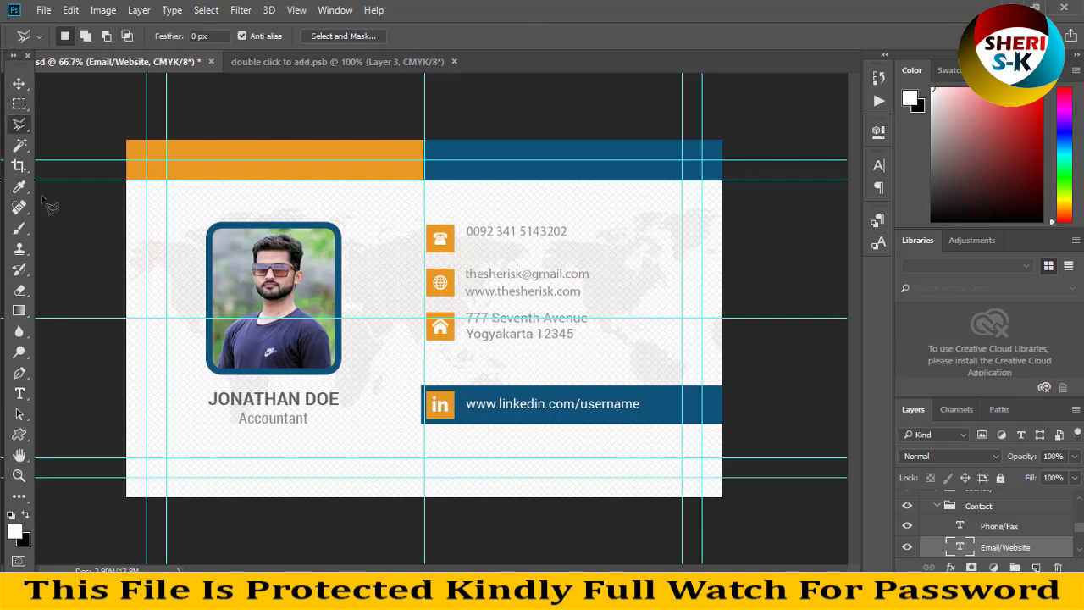
# Replace the placeholder name with the new owner's name in Gorehand Straight and nudge it into place.
pyautogui.press('v')
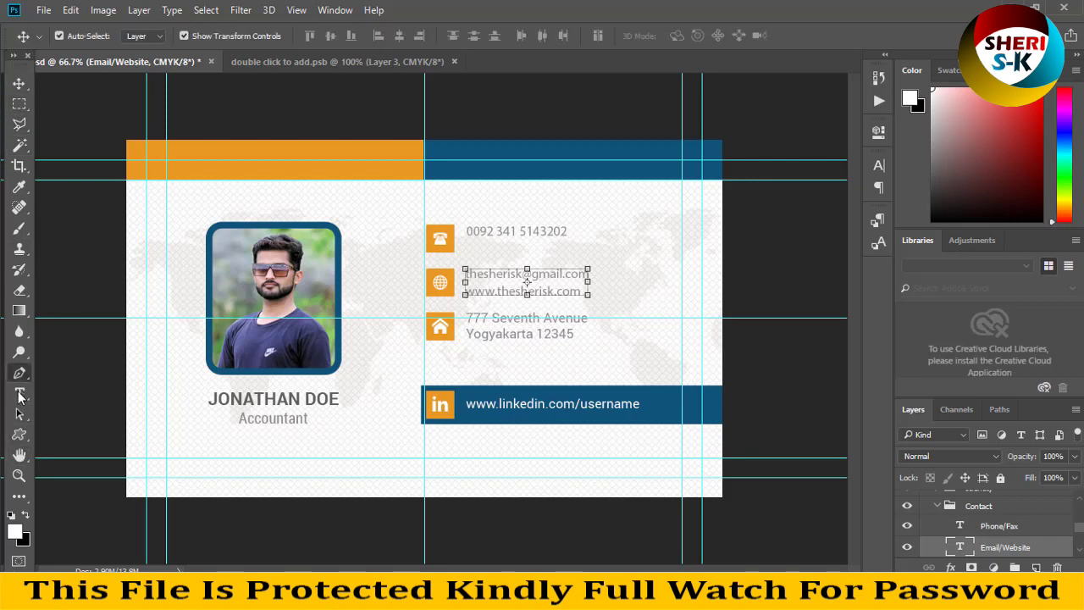
pyautogui.click(20, 394)
pyautogui.click(311, 398)
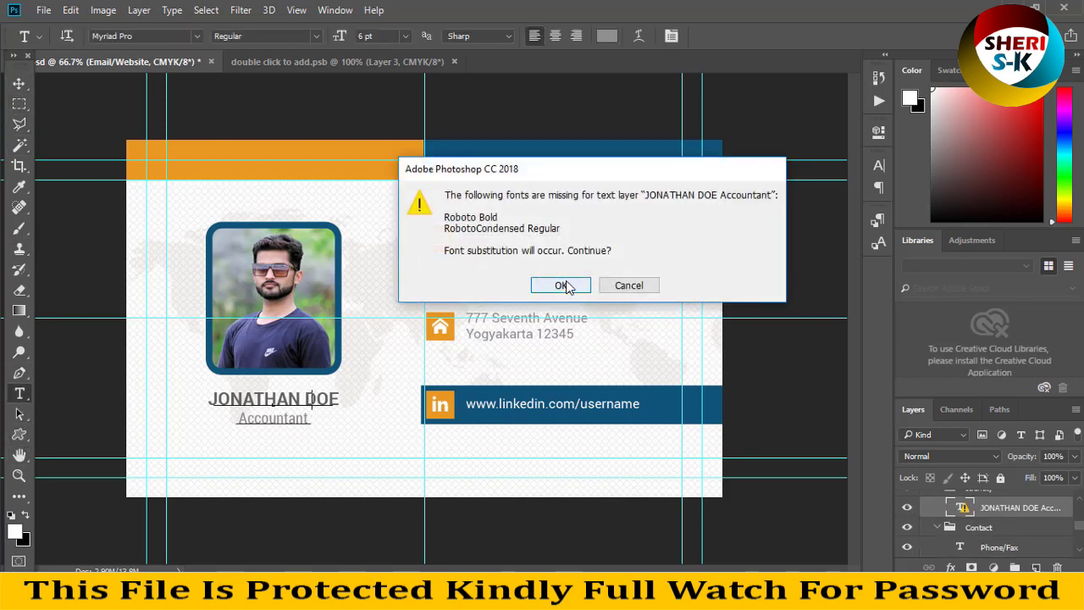
pyautogui.click(561, 286)
pyautogui.moveTo(335, 399); pyautogui.dragTo(157, 400)
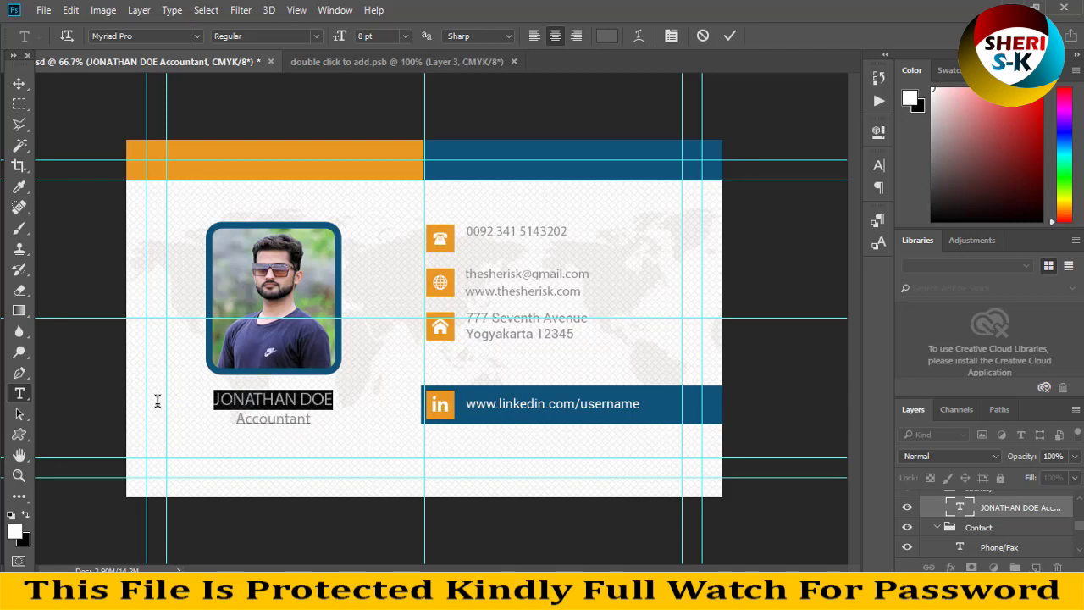
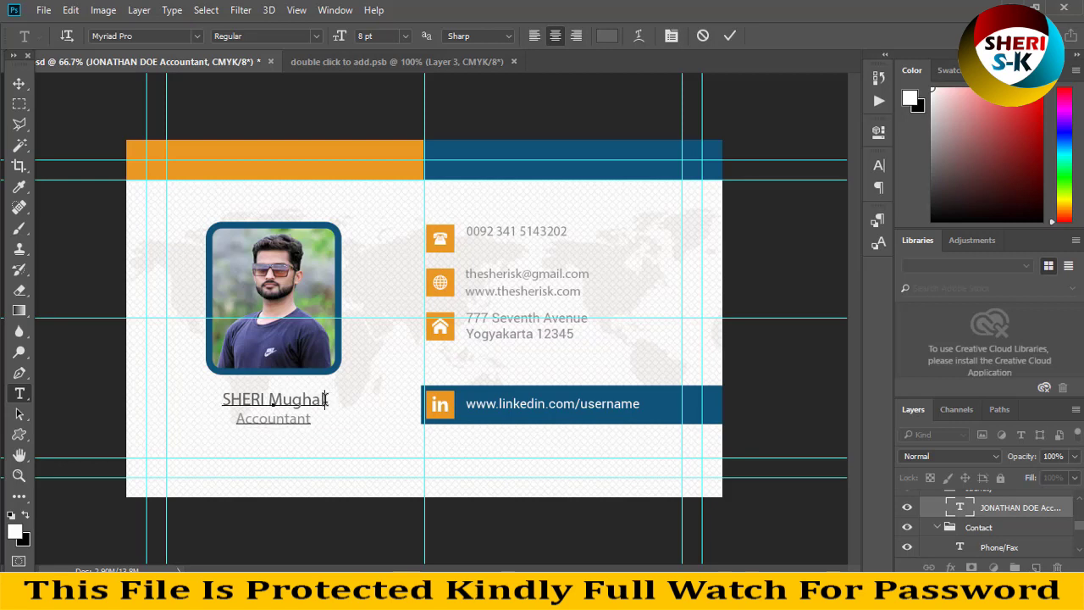
pyautogui.hotkey('ctrl', 'a')
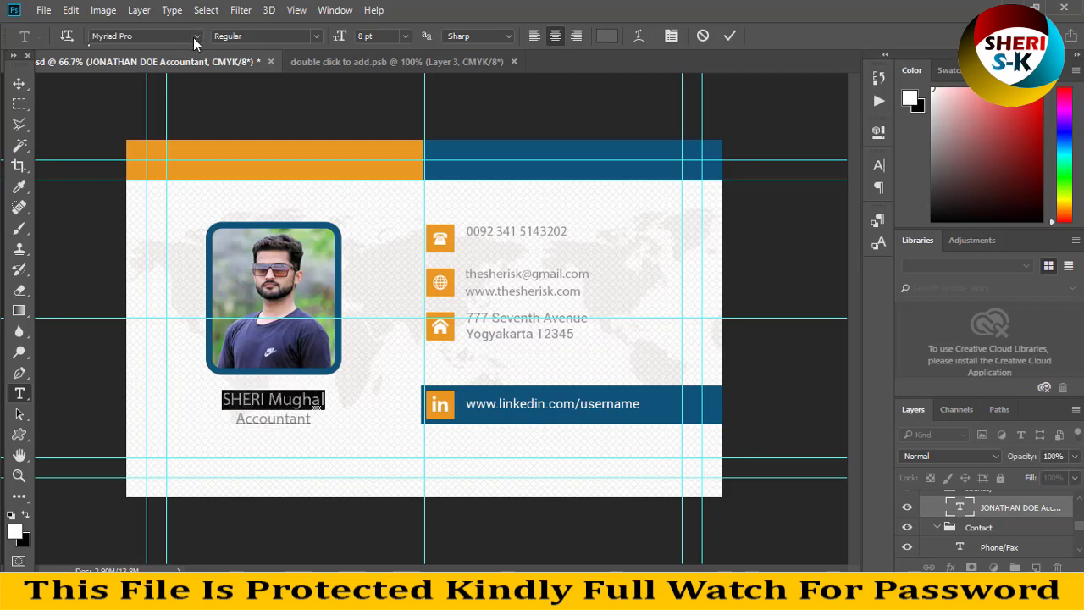
pyautogui.click(196, 36)
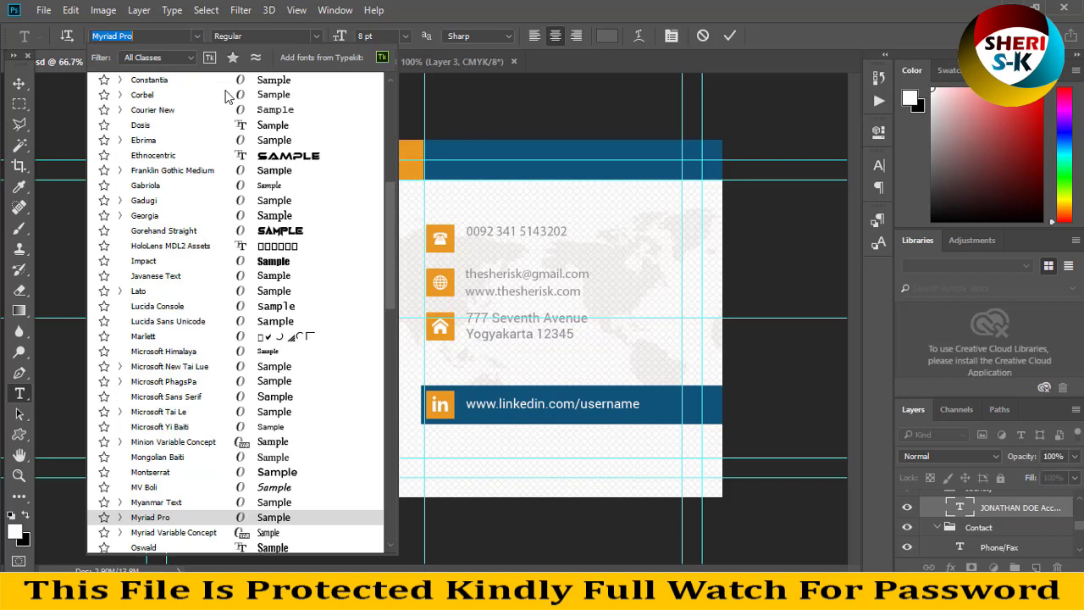
pyautogui.click(275, 231)
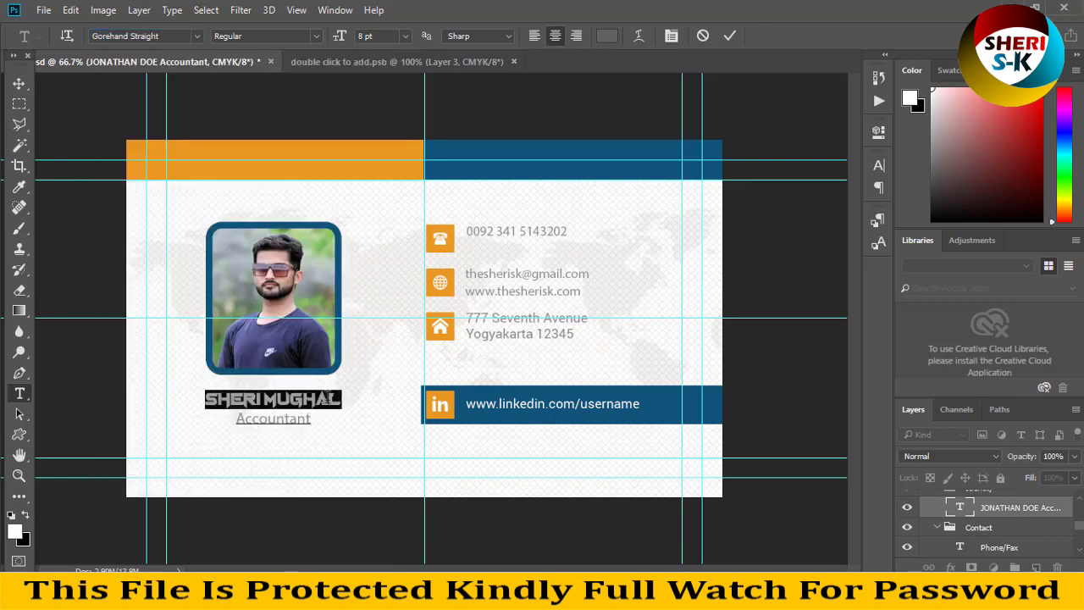
pyautogui.click(19, 83)
pyautogui.moveTo(312, 409); pyautogui.dragTo(171, 408)
# Change the job title text to 'Graphics Designer'.
pyautogui.click(19, 393)
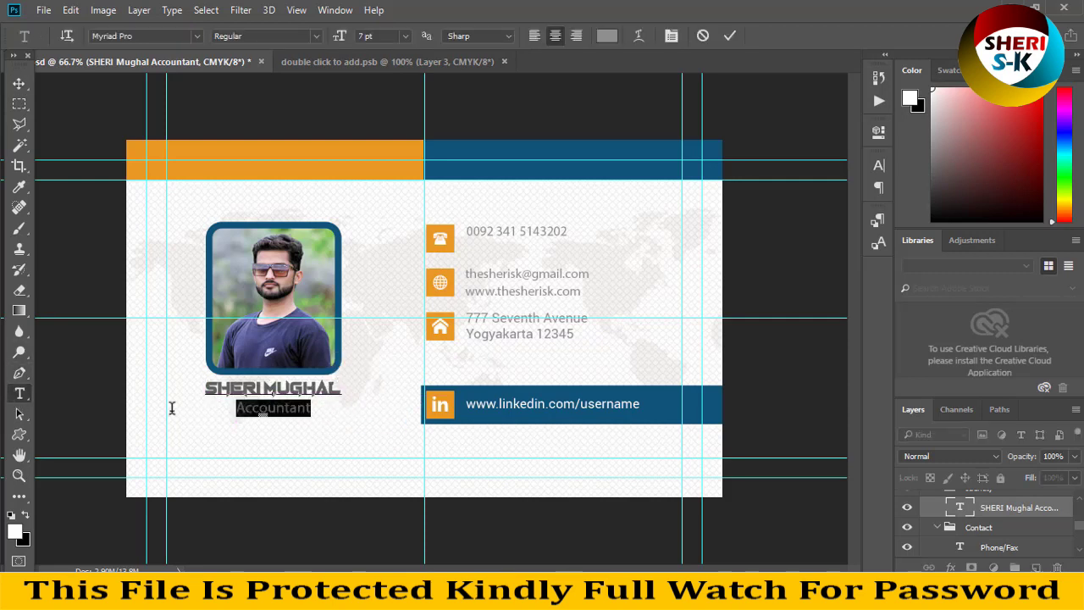
pyautogui.write('Graphics D')
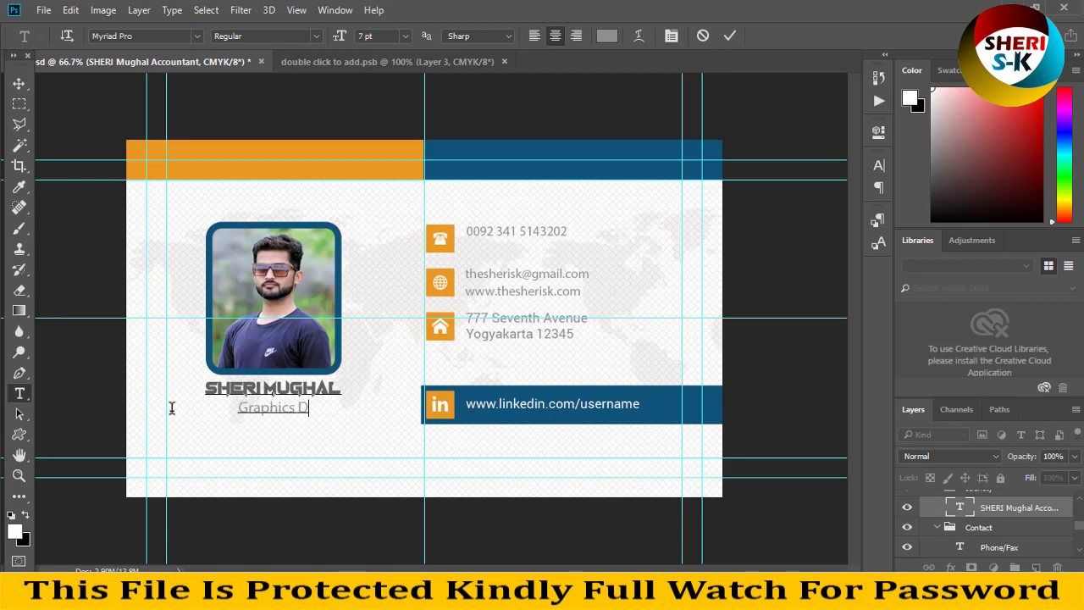
pyautogui.write('esigner')
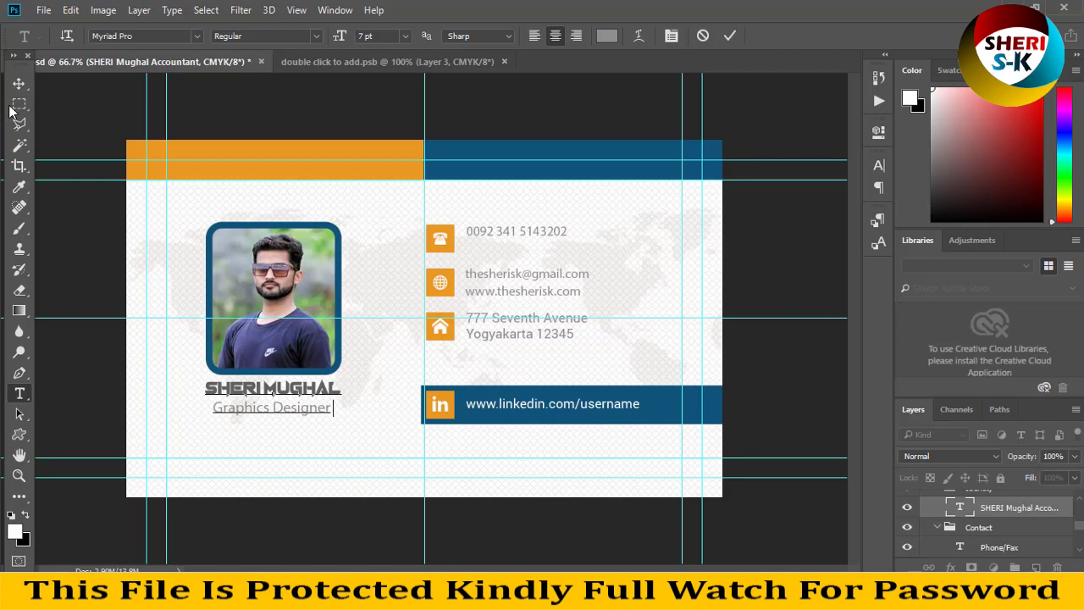
pyautogui.click(19, 83)
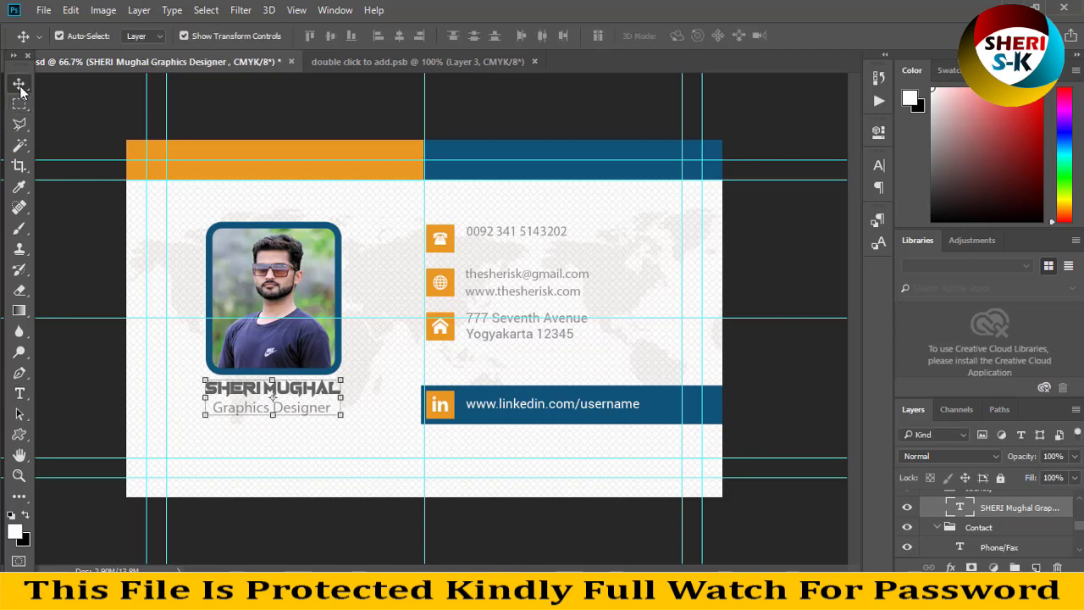
# Try red shades for the photo frame's colour and glance at the layer effects list.
pyautogui.click(337, 240)
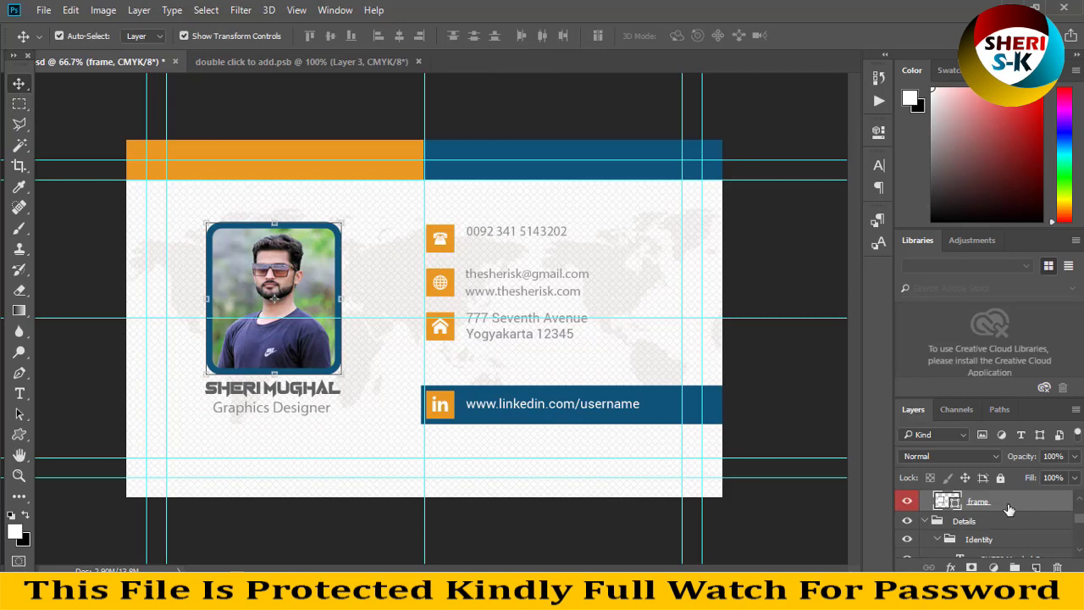
pyautogui.doubleClick(952, 503)
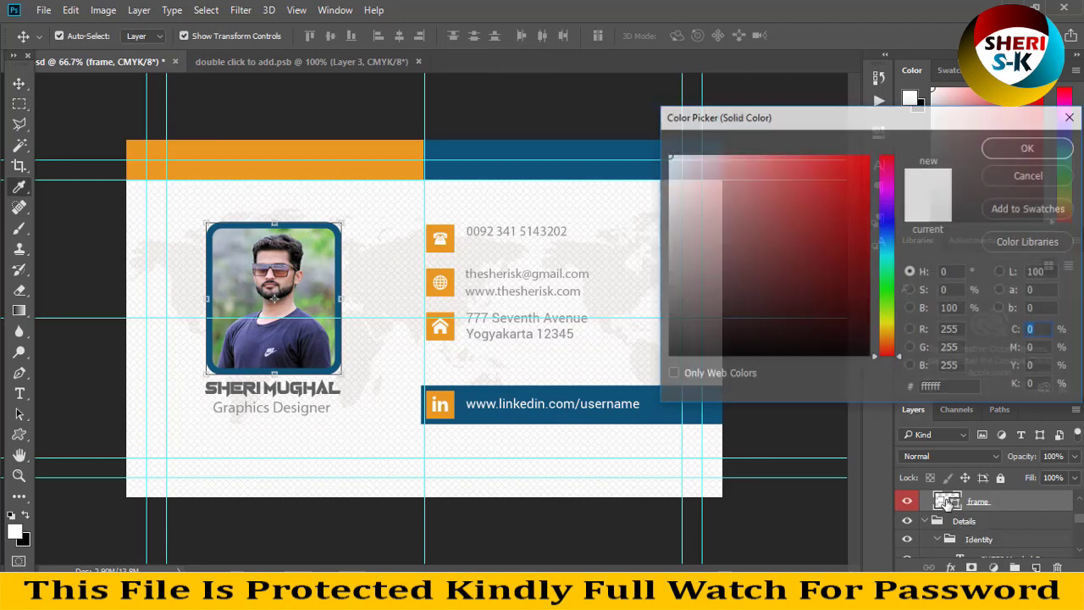
pyautogui.click(836, 212)
pyautogui.click(791, 254)
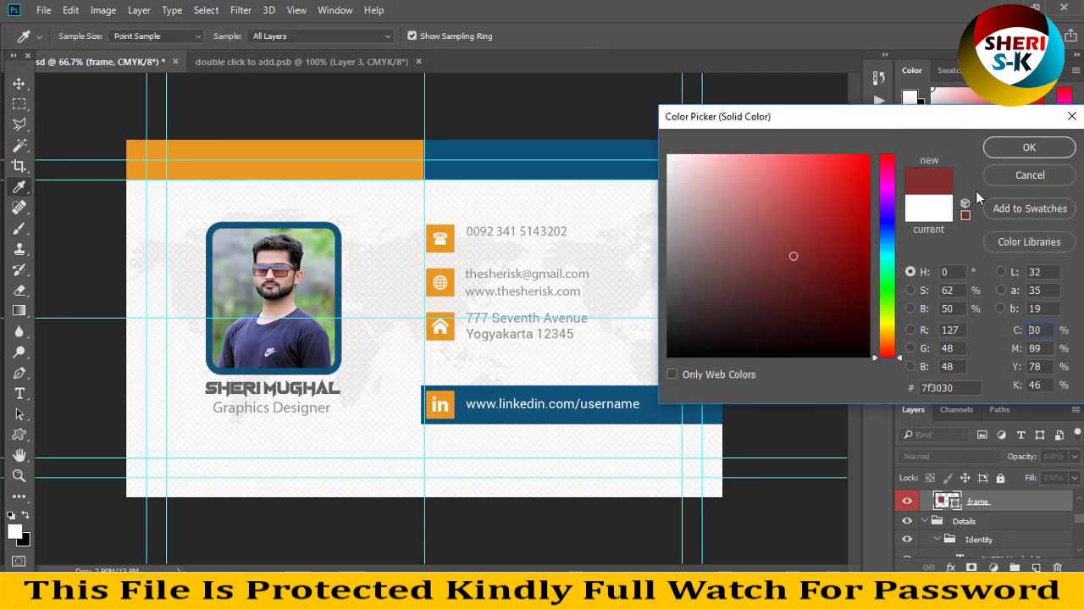
pyautogui.click(1029, 147)
pyautogui.click(950, 566)
pyautogui.click(815, 527)
# Set the blue top-right bar's fill to purple #413f72.
pyautogui.click(501, 173)
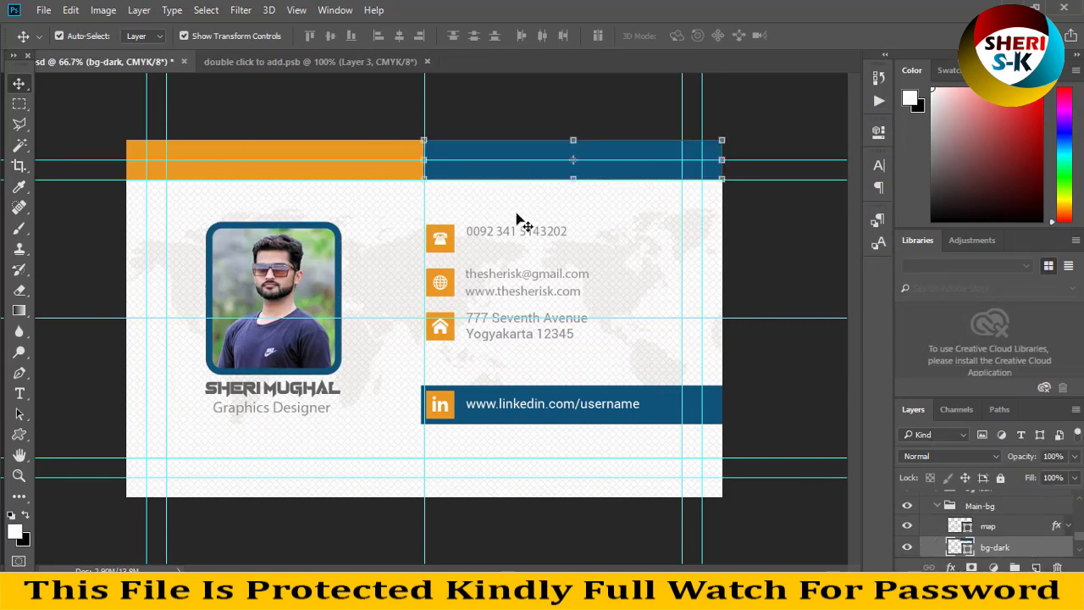
pyautogui.doubleClick(960, 547)
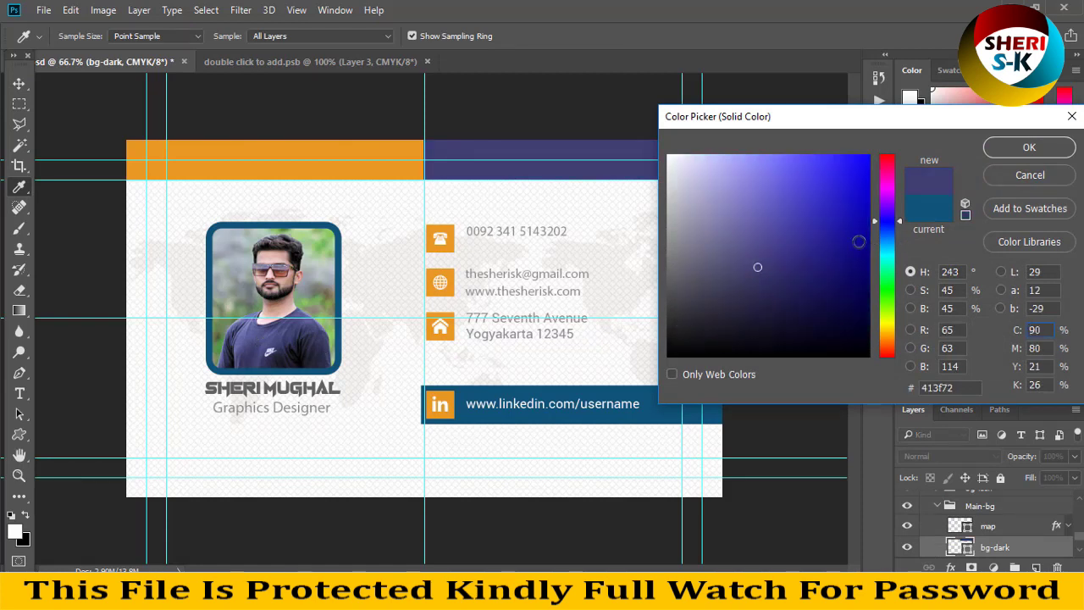
pyautogui.click(1028, 146)
pyautogui.click(399, 173)
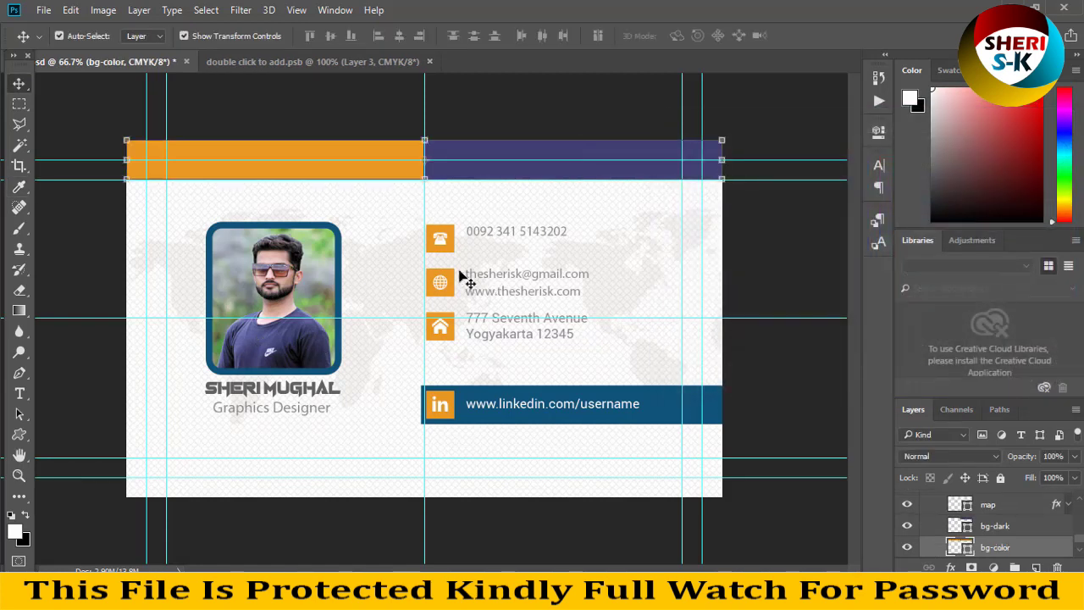
# Fill the phone icon's square with the top bar's purple #413f72 and close the placeholder document.
pyautogui.click(449, 252)
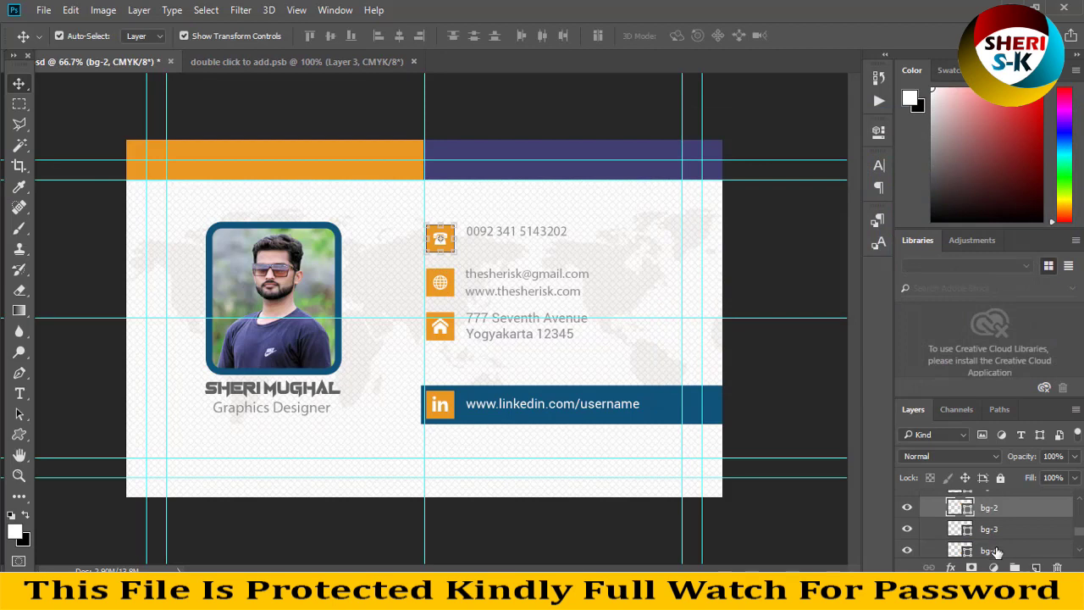
pyautogui.doubleClick(966, 512)
pyautogui.click(750, 280)
pyautogui.click(730, 333)
pyautogui.click(722, 336)
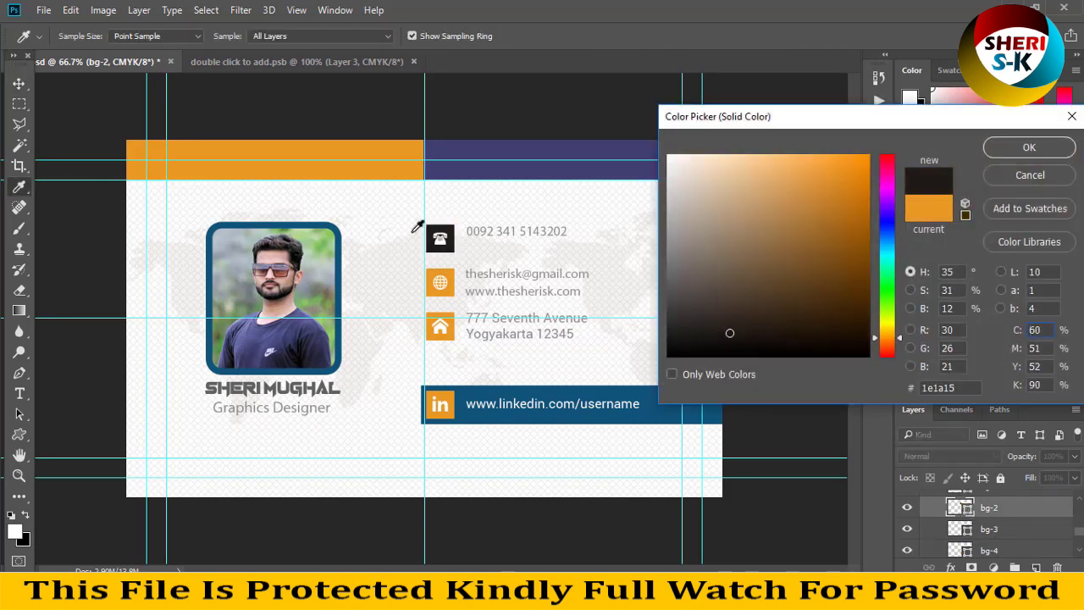
pyautogui.click(470, 169)
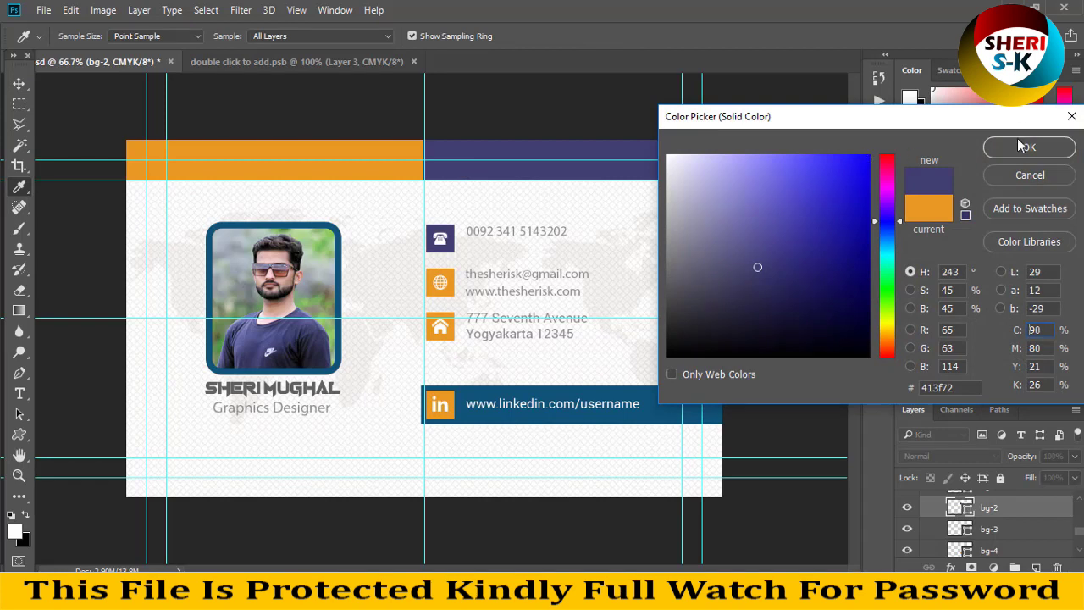
pyautogui.click(1021, 146)
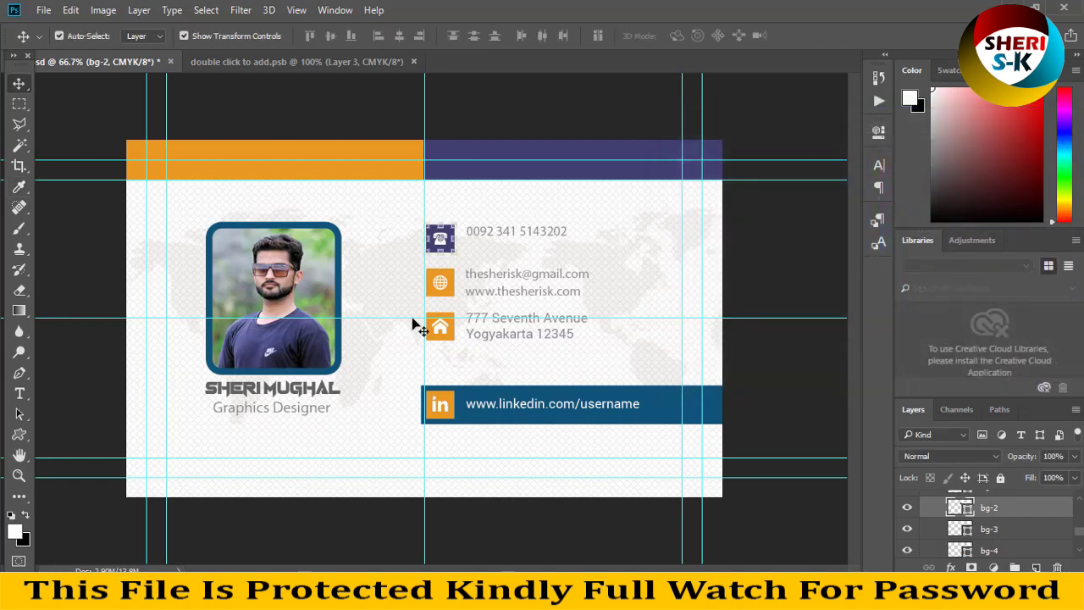
pyautogui.click(412, 62)
# Discard changes to Back.psd, then open folder 14's Blue-Front template in Photoshop.
pyautogui.click(170, 62)
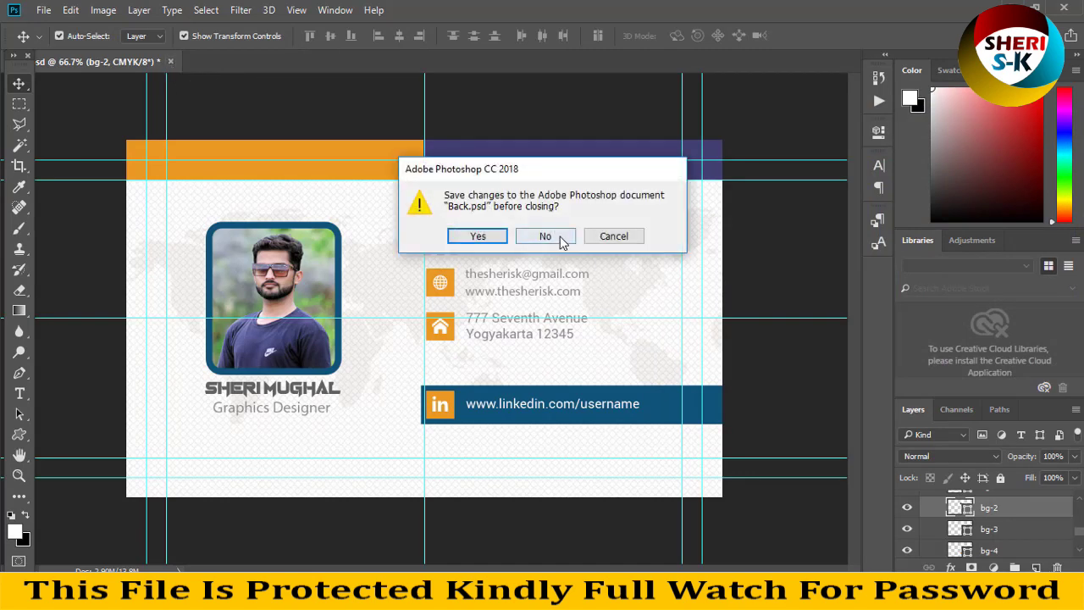
pyautogui.click(559, 236)
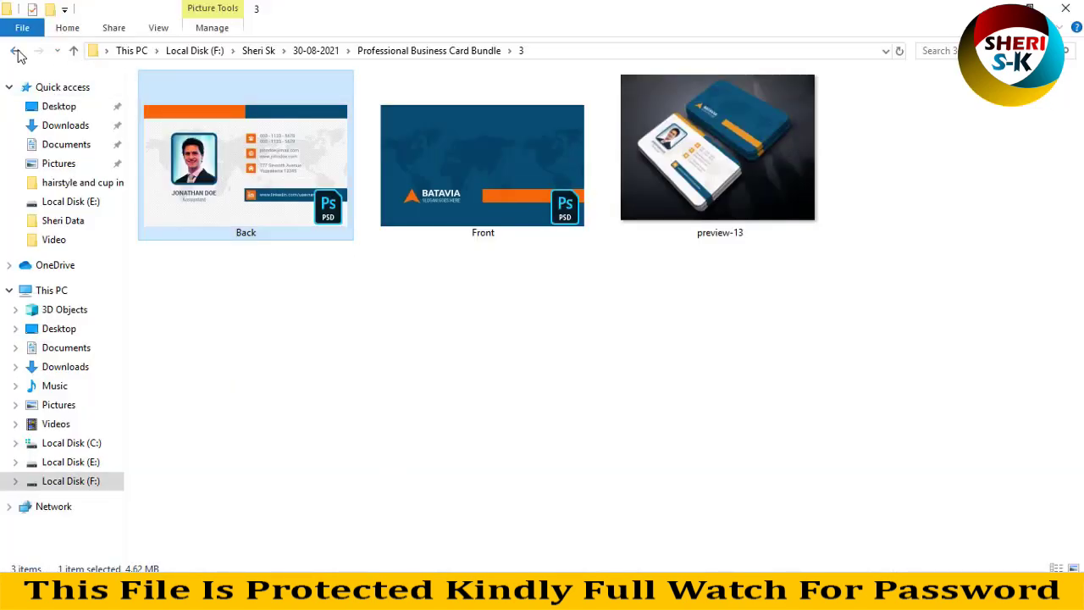
pyautogui.click(17, 51)
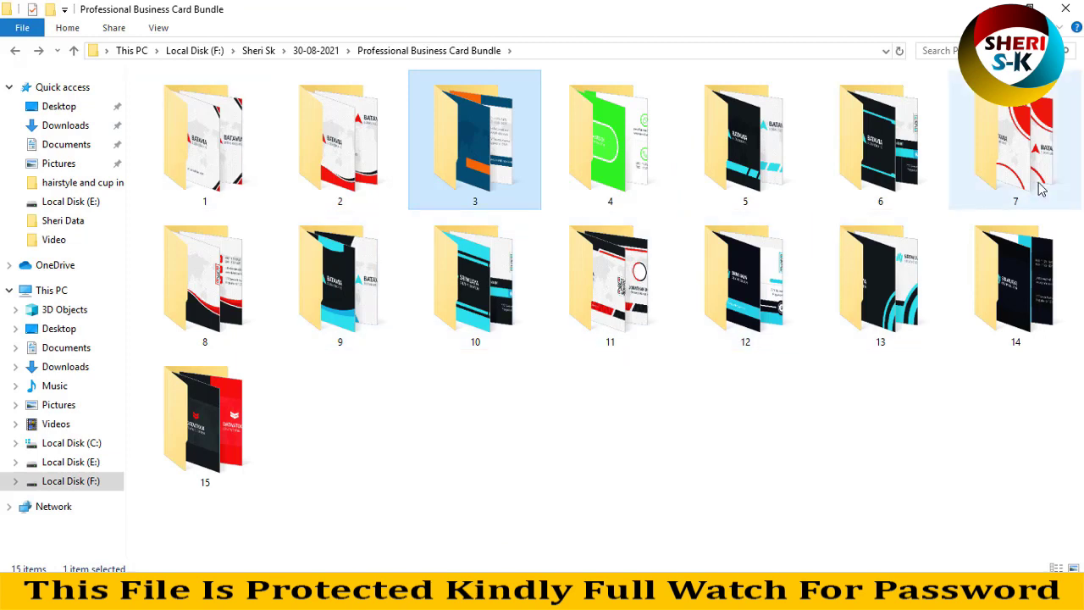
pyautogui.doubleClick(1012, 275)
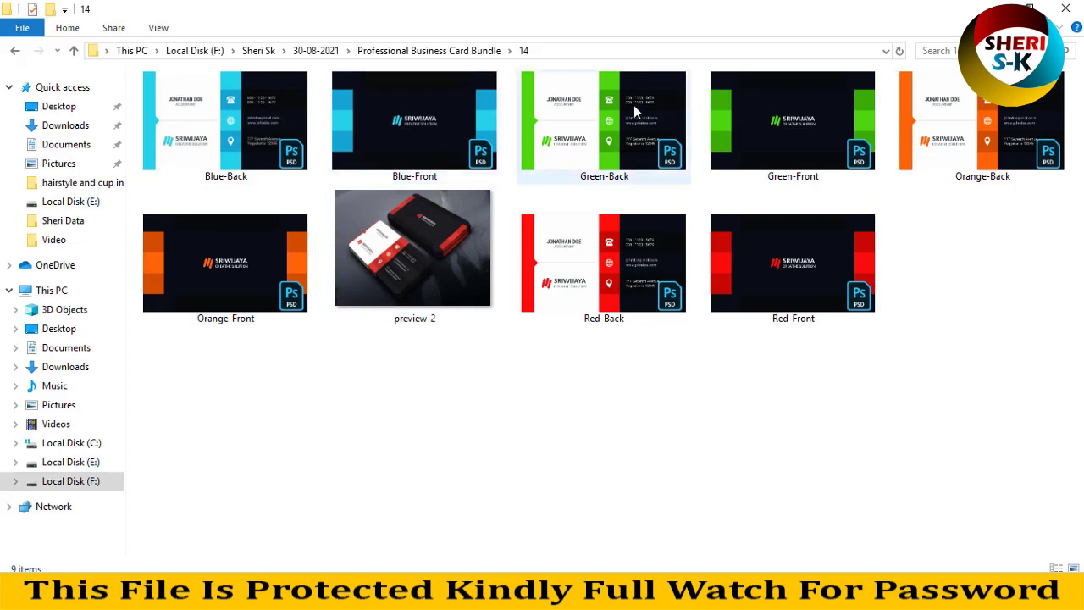
pyautogui.click(579, 120)
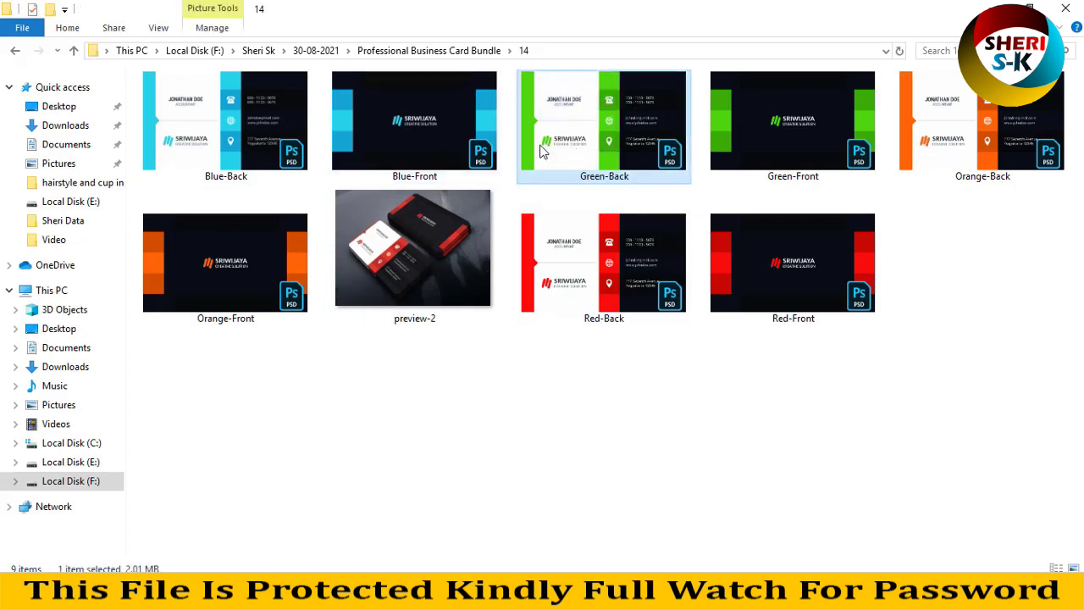
pyautogui.moveTo(446, 150); pyautogui.dragTo(408, 210)
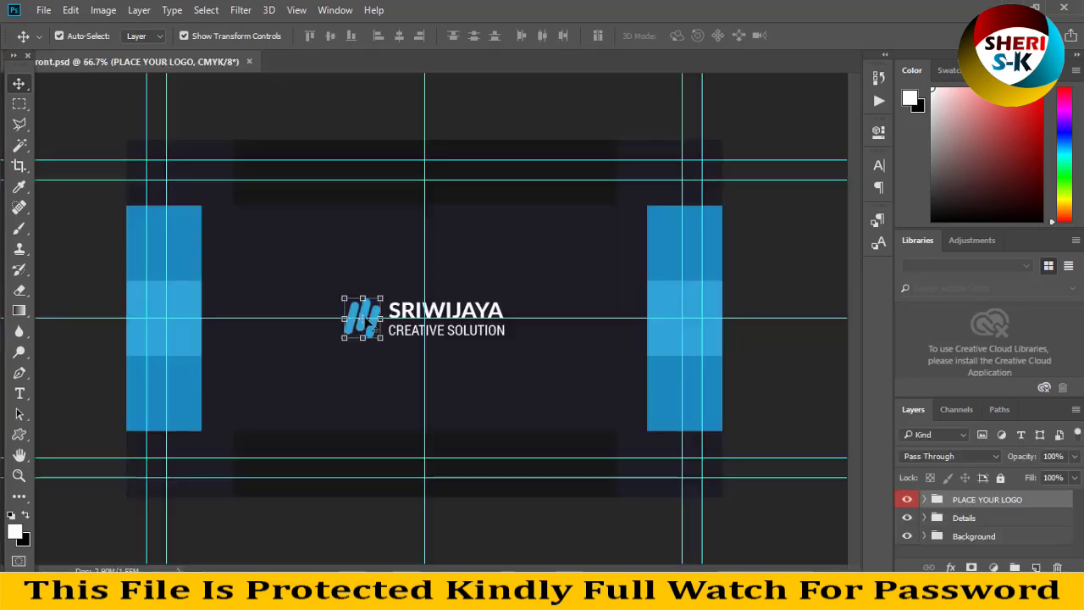
# Replace the SRIWIJAYA company name with the new name set in Gorehand Straight.
pyautogui.click(453, 315)
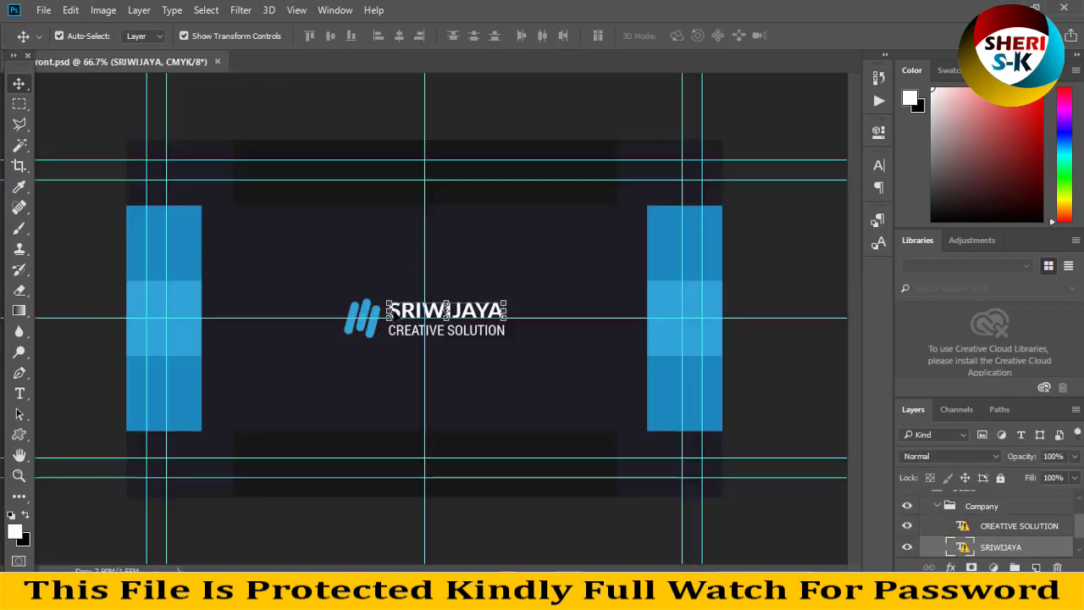
pyautogui.click(19, 103)
pyautogui.click(19, 394)
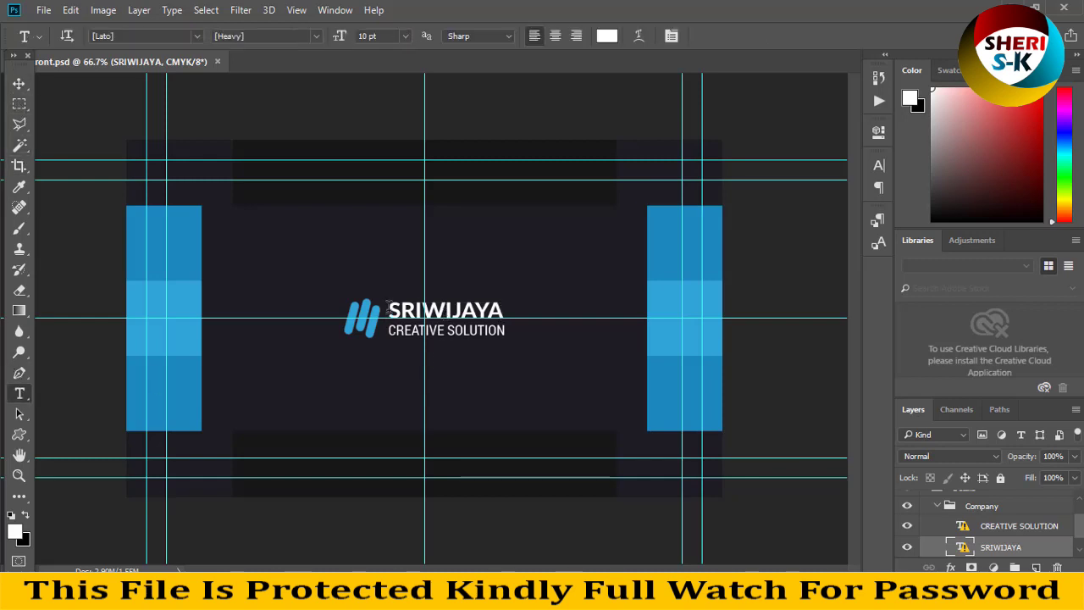
pyautogui.moveTo(388, 307); pyautogui.dragTo(484, 311)
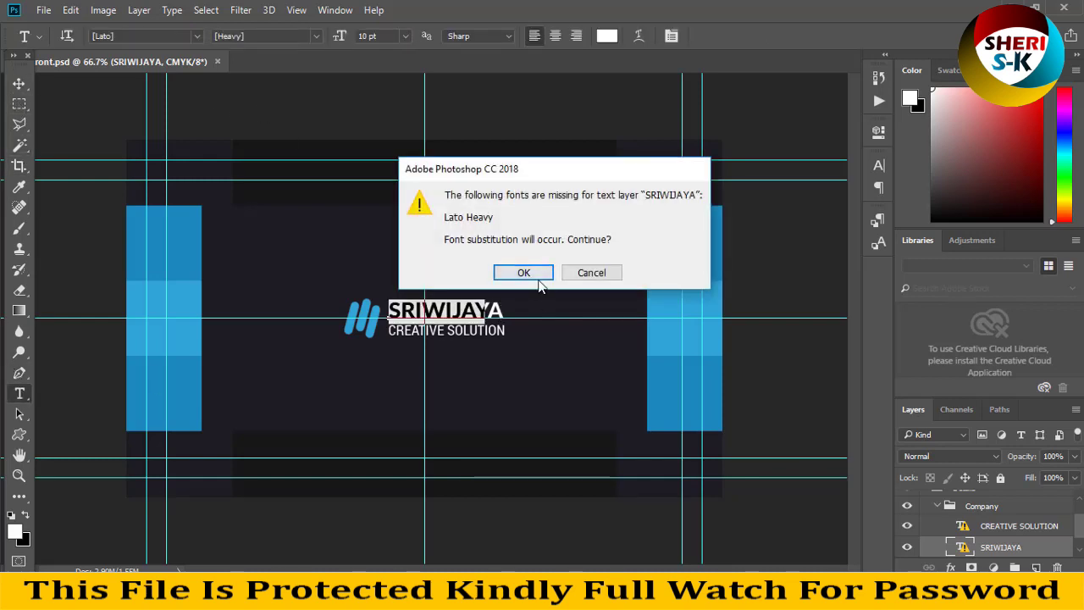
pyautogui.click(523, 272)
pyautogui.click(374, 301)
pyautogui.hotkey('ctrl', 'a')
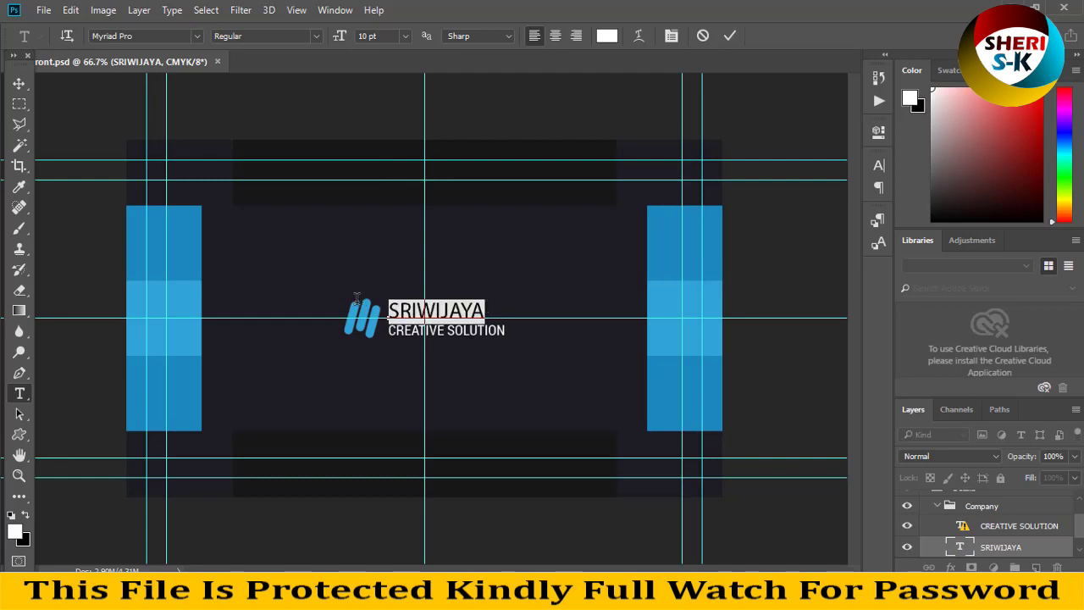
pyautogui.write('SHERI SK')
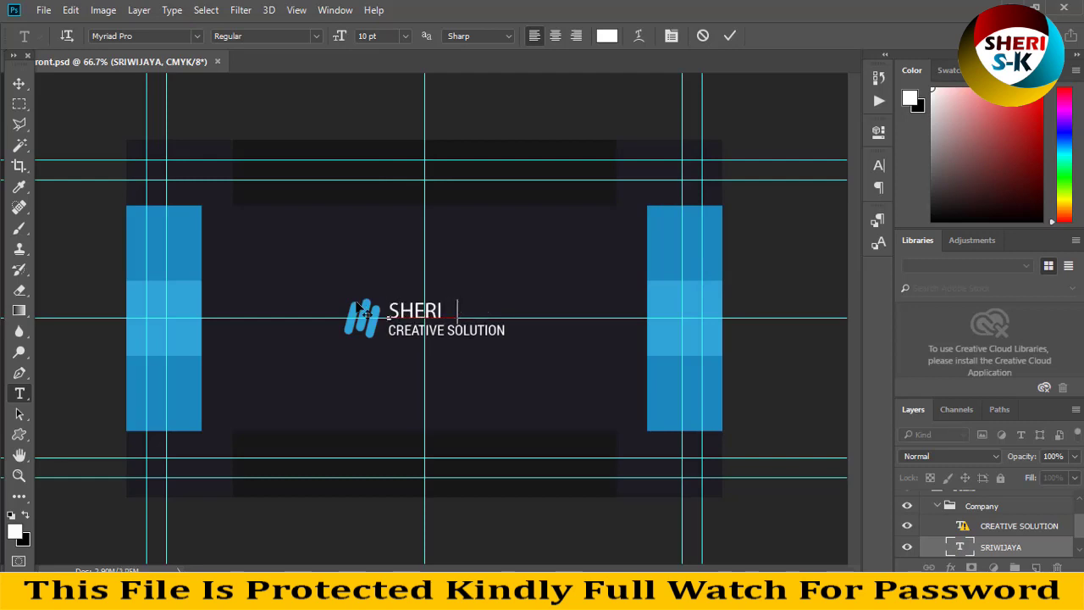
pyautogui.hotkey('ctrl', 'a')
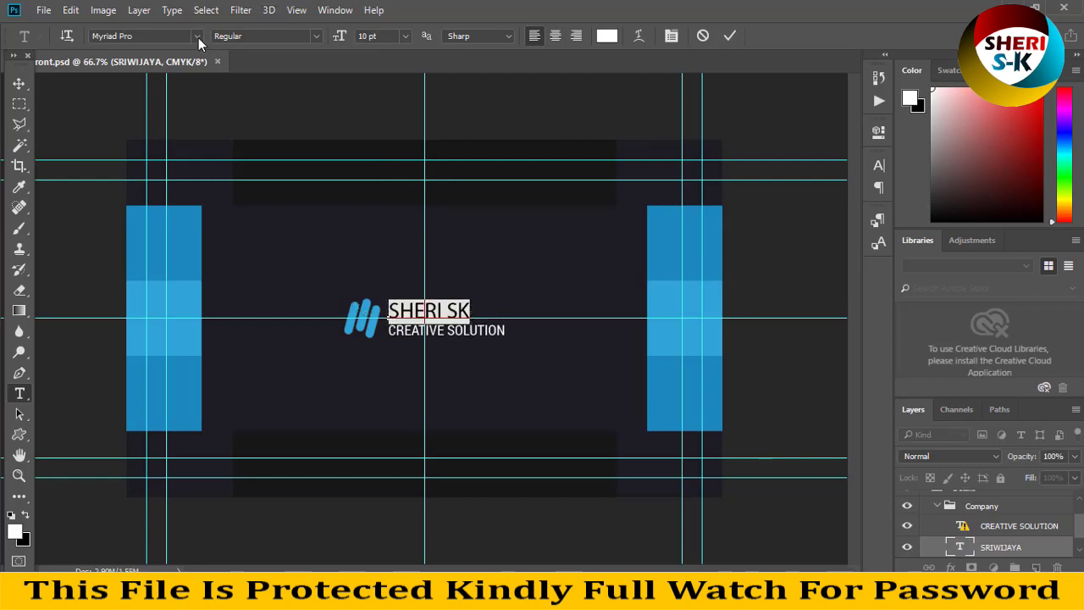
pyautogui.click(198, 36)
pyautogui.click(273, 232)
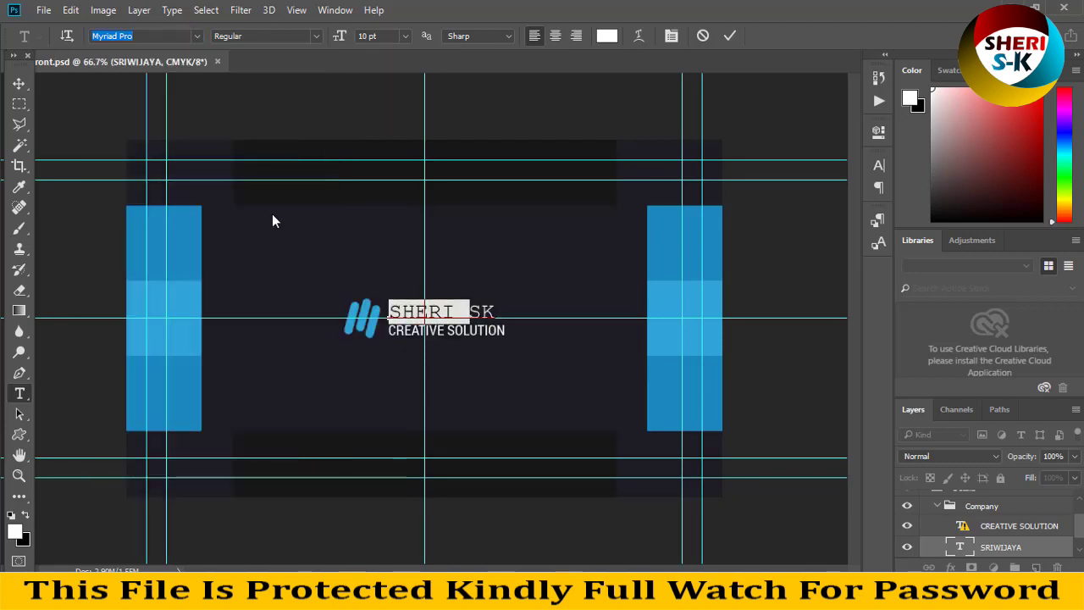
pyautogui.click(19, 103)
# Colour the new name light blue #2ea4d6, sampled from the lighter band, and commit.
pyautogui.click(19, 393)
pyautogui.click(459, 315)
pyautogui.hotkey('ctrl', 'a')
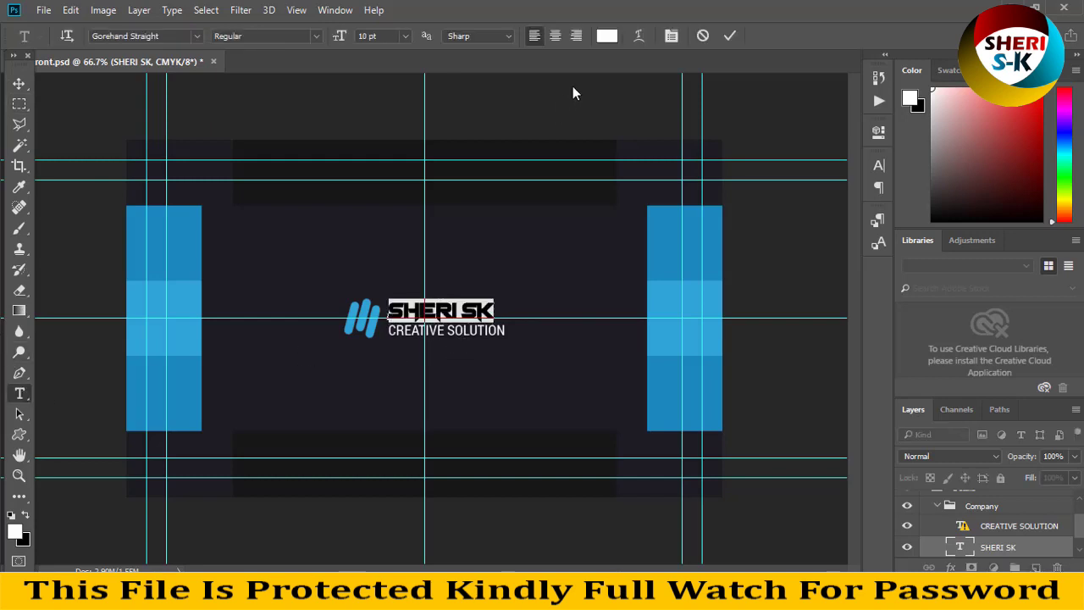
pyautogui.click(603, 38)
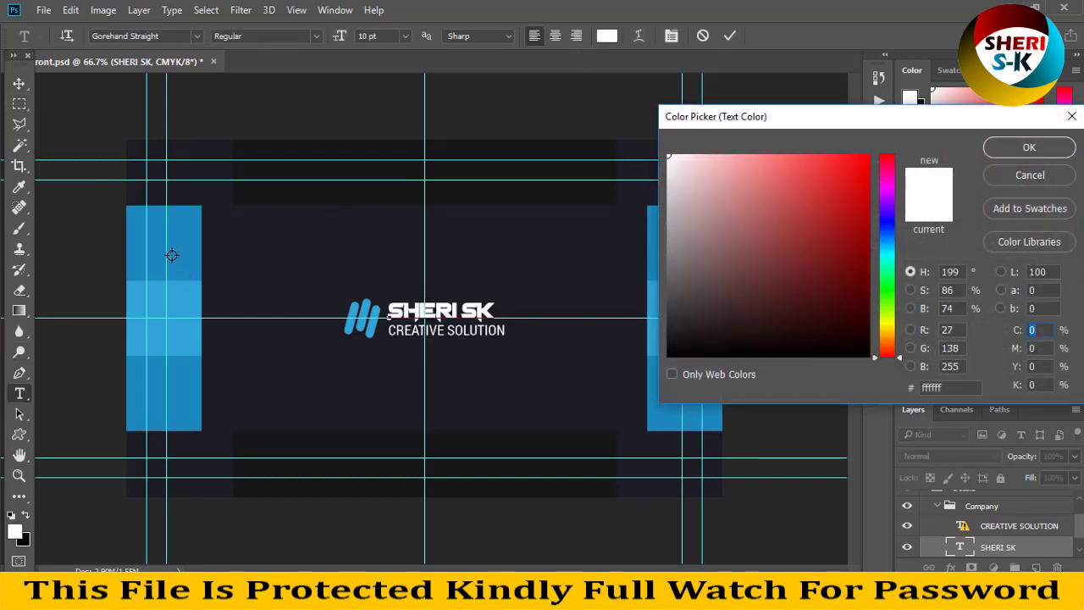
pyautogui.click(172, 256)
pyautogui.click(178, 334)
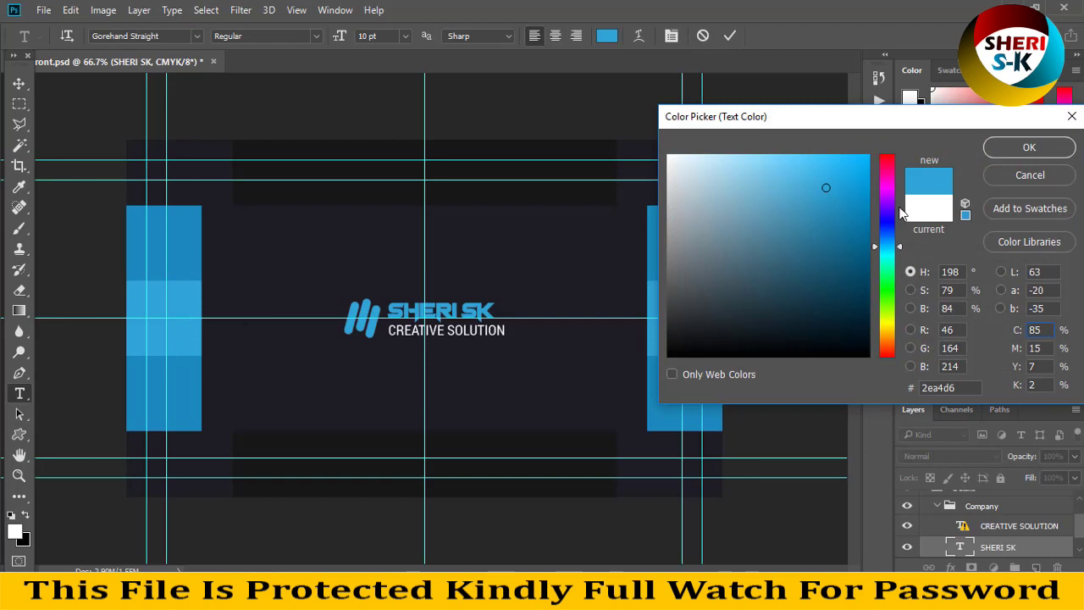
pyautogui.click(1014, 151)
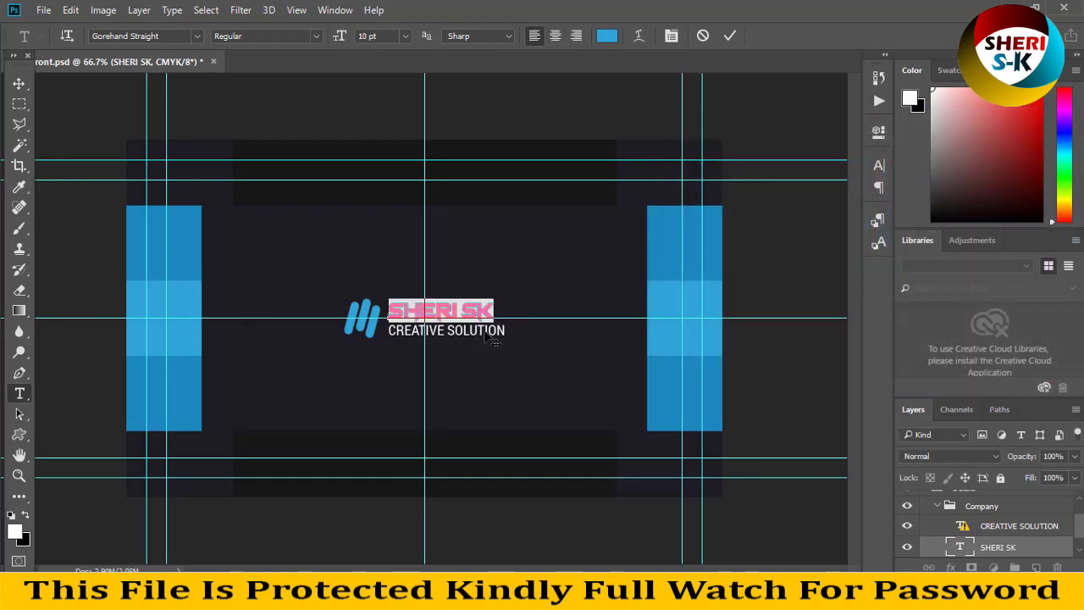
pyautogui.hotkey('ctrl', 'Return')
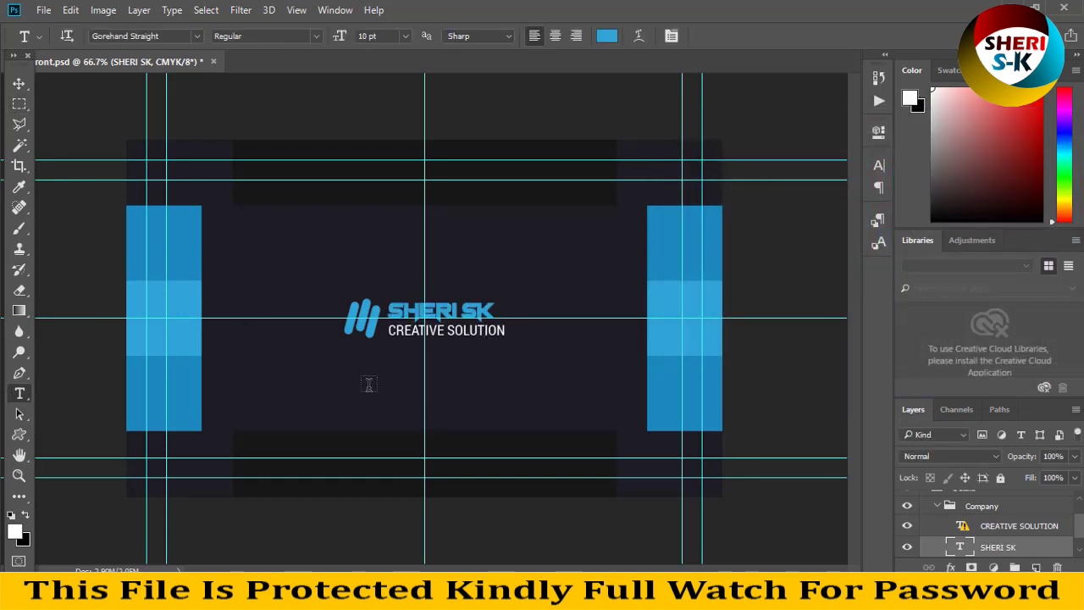
# Replace the CREATIVE SOLUTION tagline under SHERI SK with 'Graphics Design' and commit it.
pyautogui.click(452, 336)
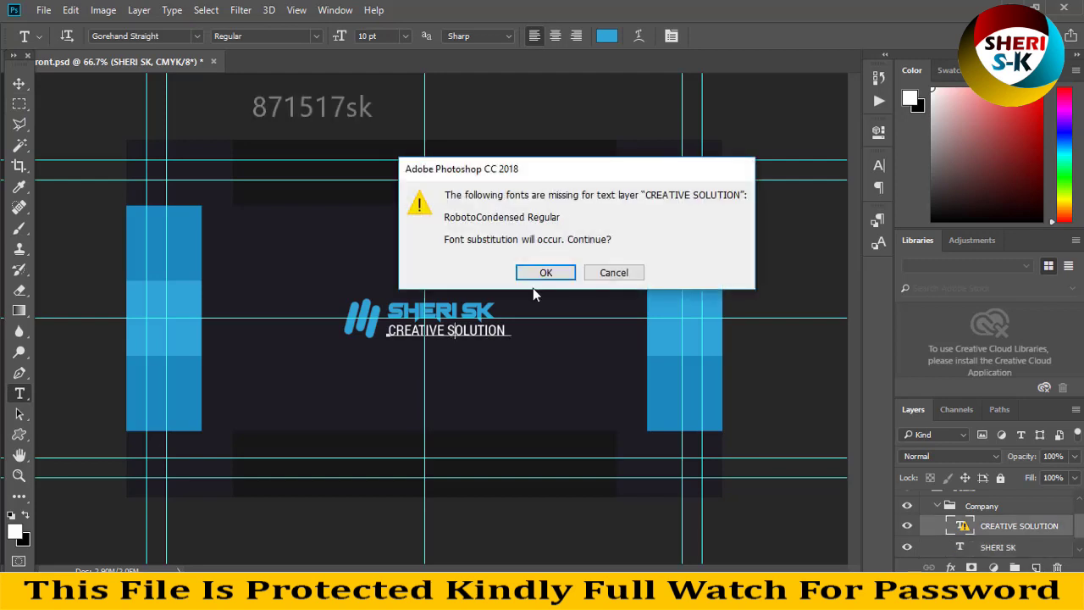
pyautogui.click(542, 275)
pyautogui.hotkey('ctrl', 'a')
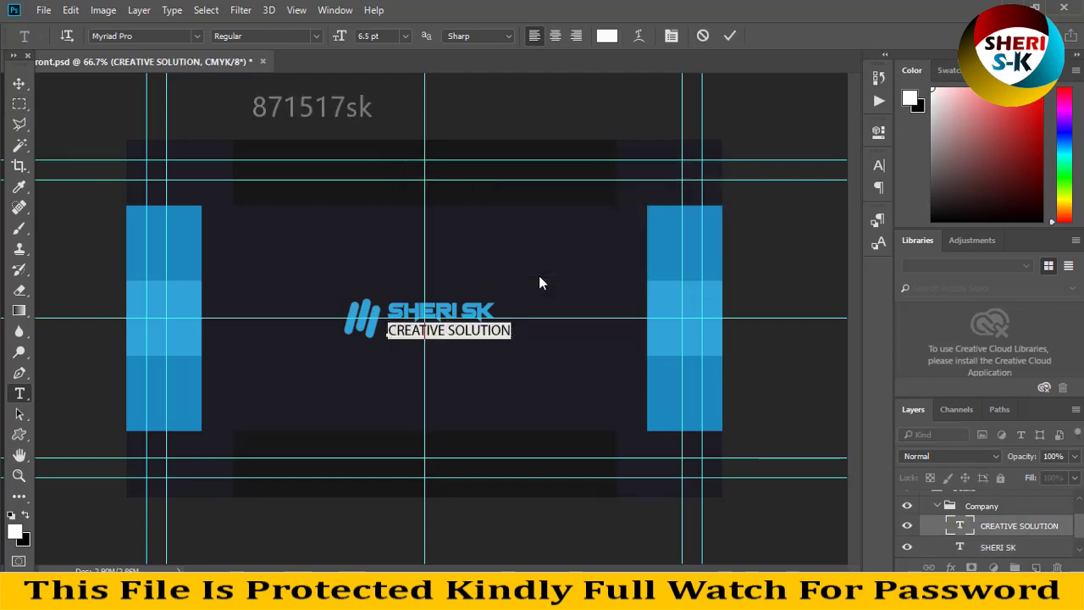
pyautogui.write('Gra')
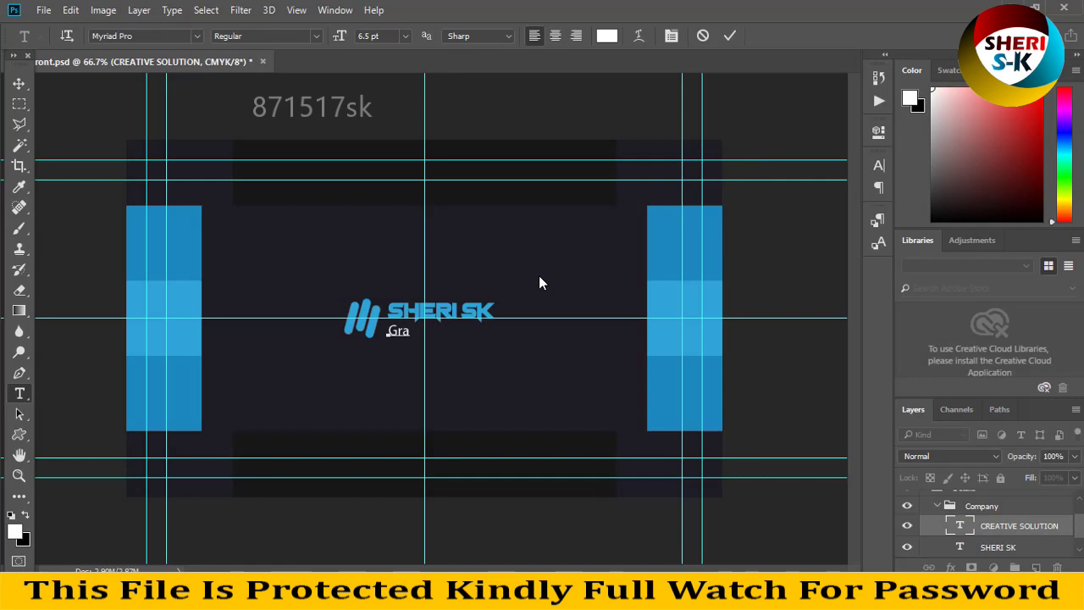
pyautogui.write('phics')
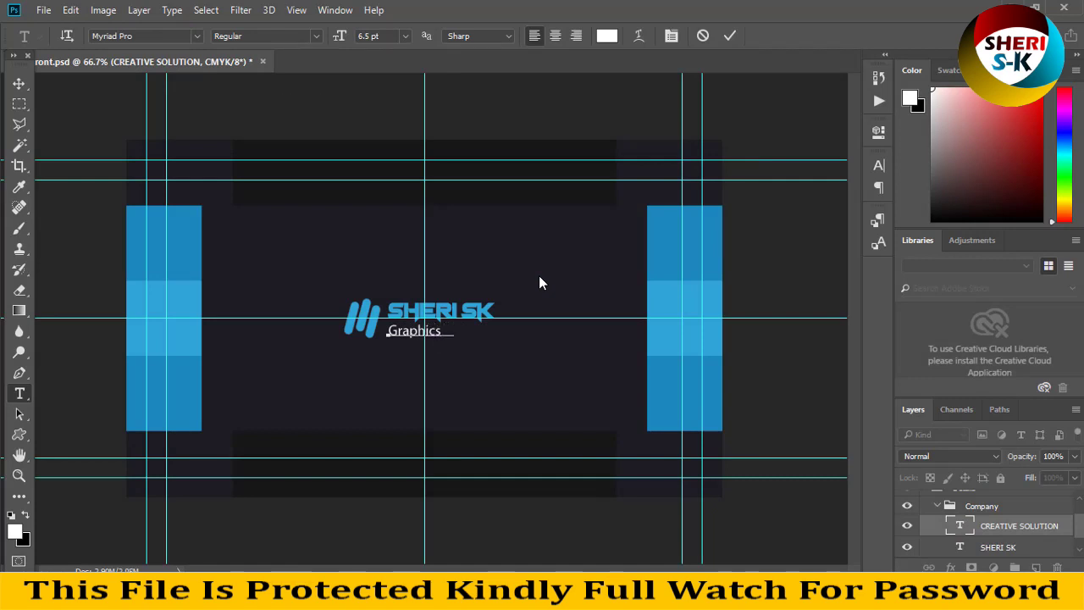
pyautogui.write(' D esign')
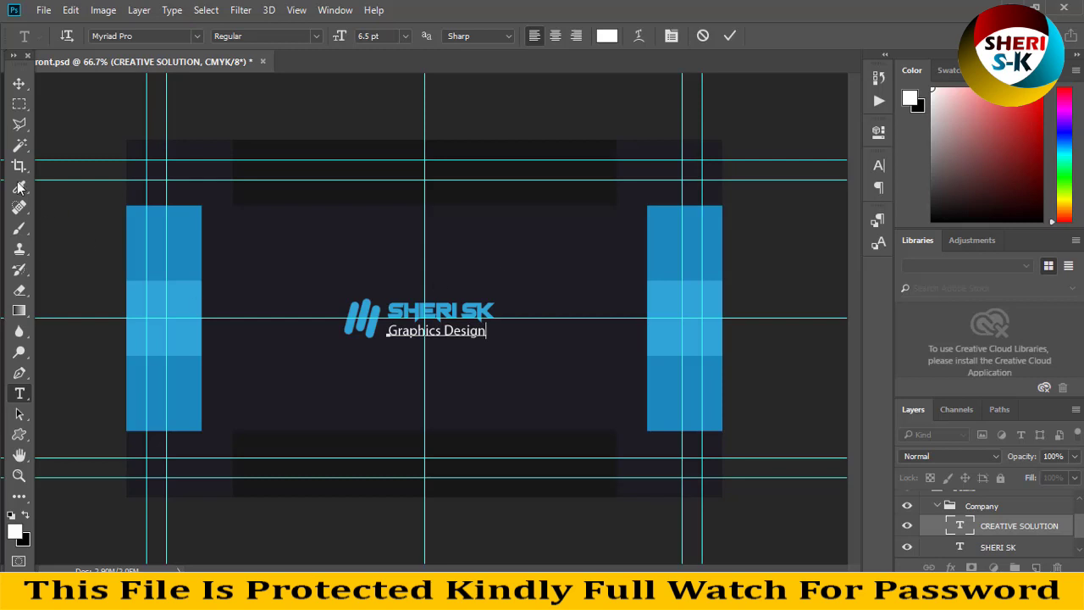
pyautogui.click(19, 104)
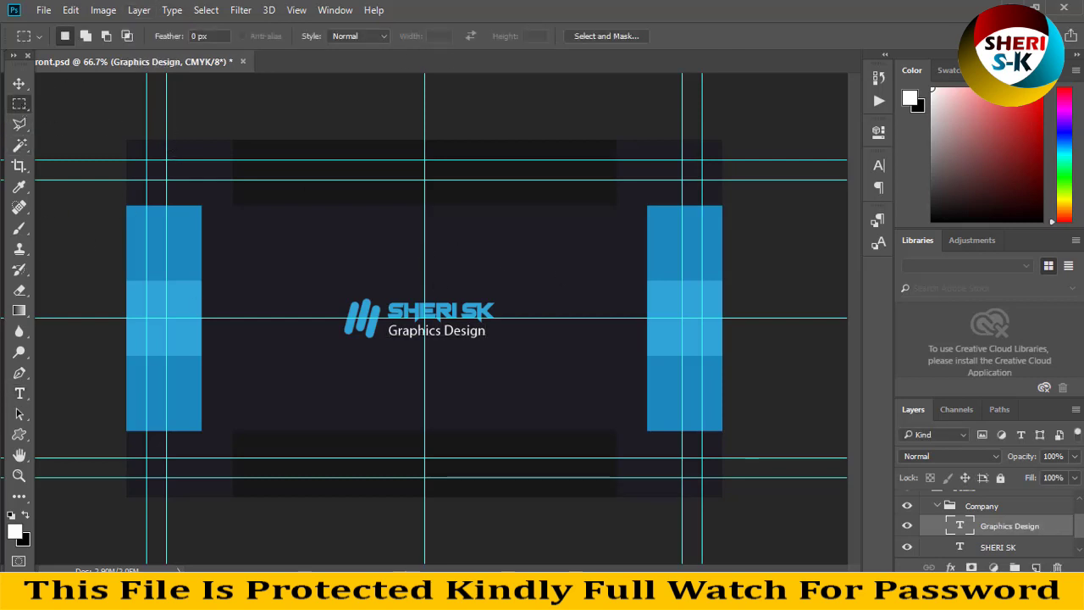
pyautogui.click(18, 83)
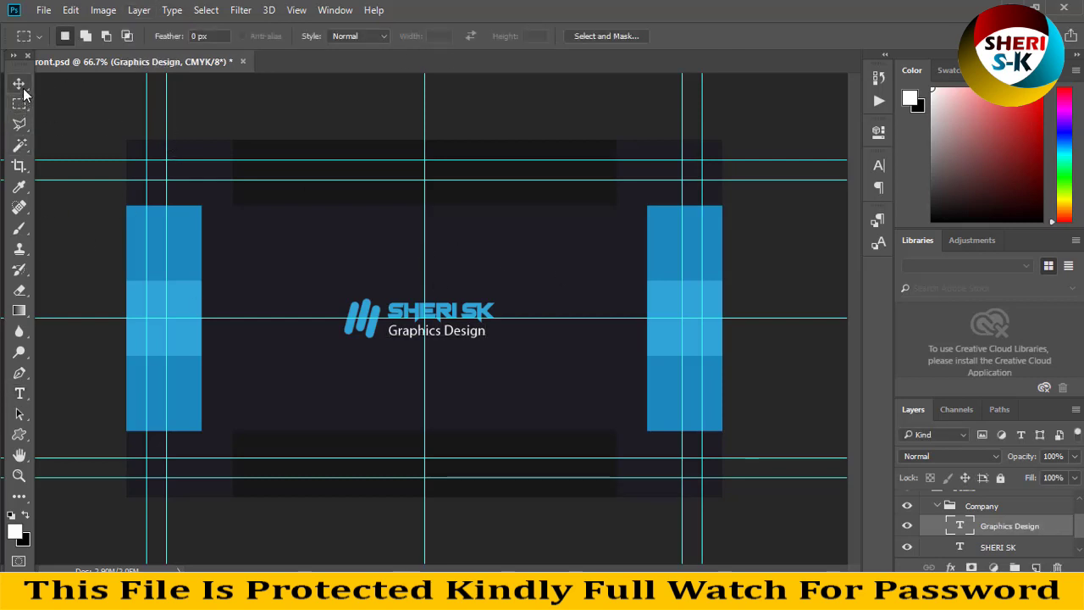
# Close the SHERI SK card without saving and open folder 1's Front.psd in Photoshop.
pyautogui.click(243, 62)
pyautogui.click(554, 237)
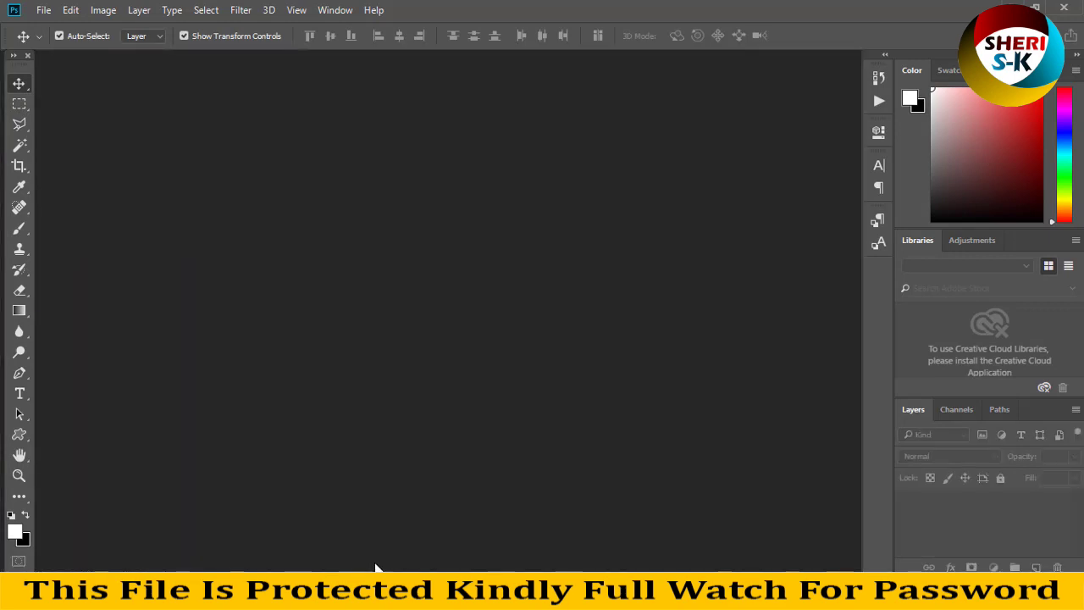
pyautogui.hotkey('alt', 'Tab')
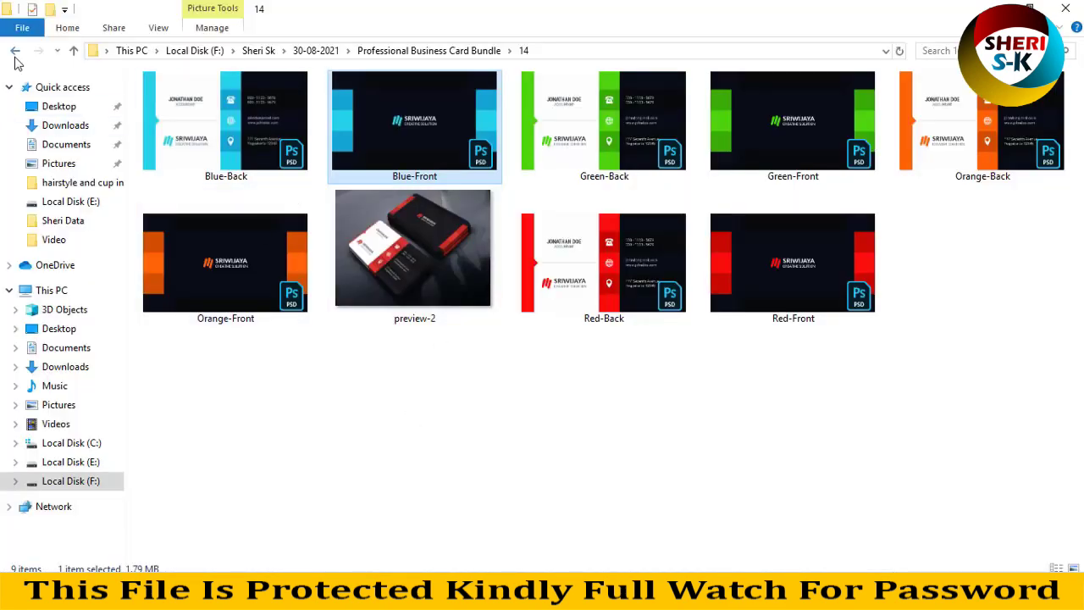
pyautogui.click(16, 53)
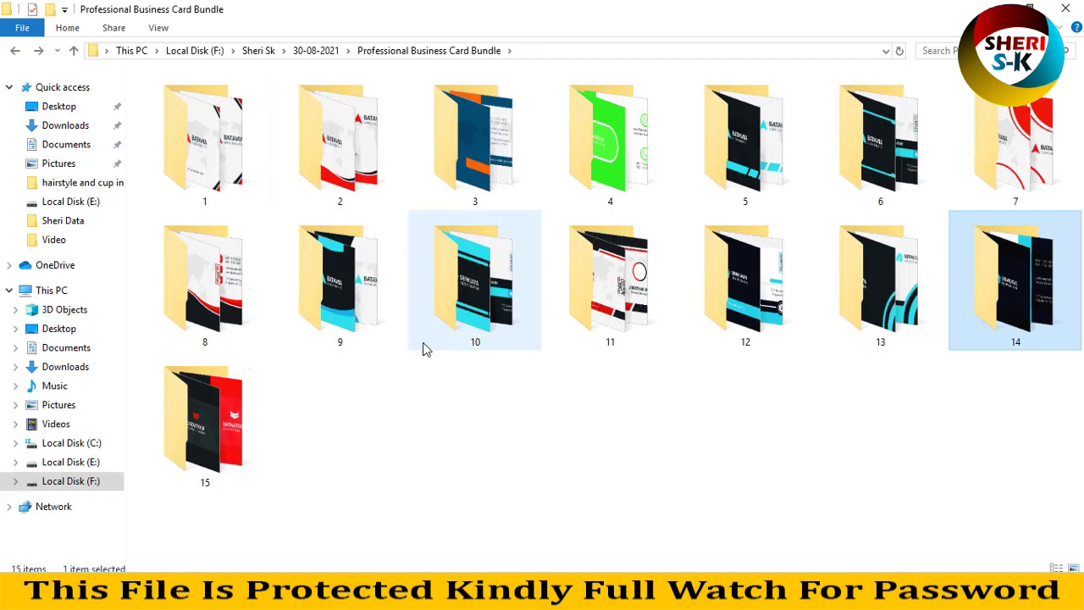
pyautogui.doubleClick(245, 164)
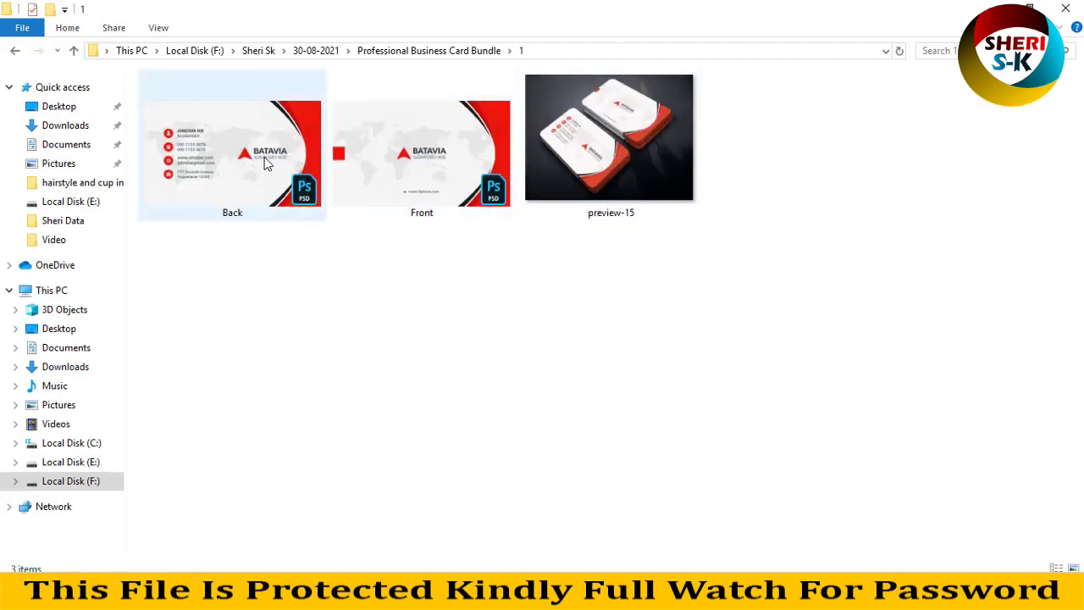
pyautogui.moveTo(407, 161); pyautogui.dragTo(466, 175)
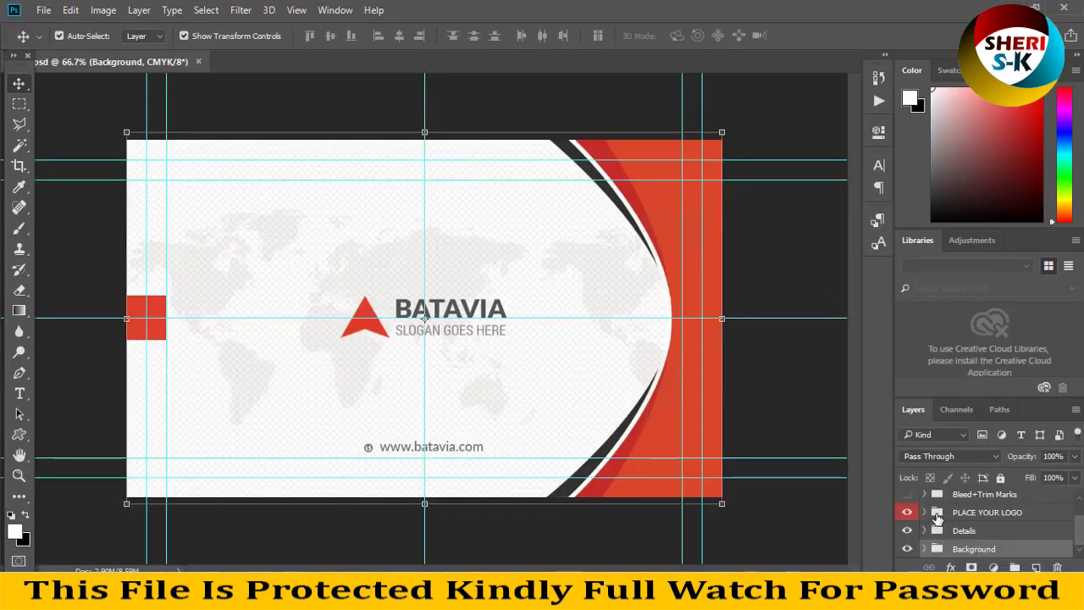
# Recolour the red bg-color fill on the card's right side to gold.
pyautogui.click(670, 192)
pyautogui.doubleClick(970, 548)
pyautogui.click(830, 214)
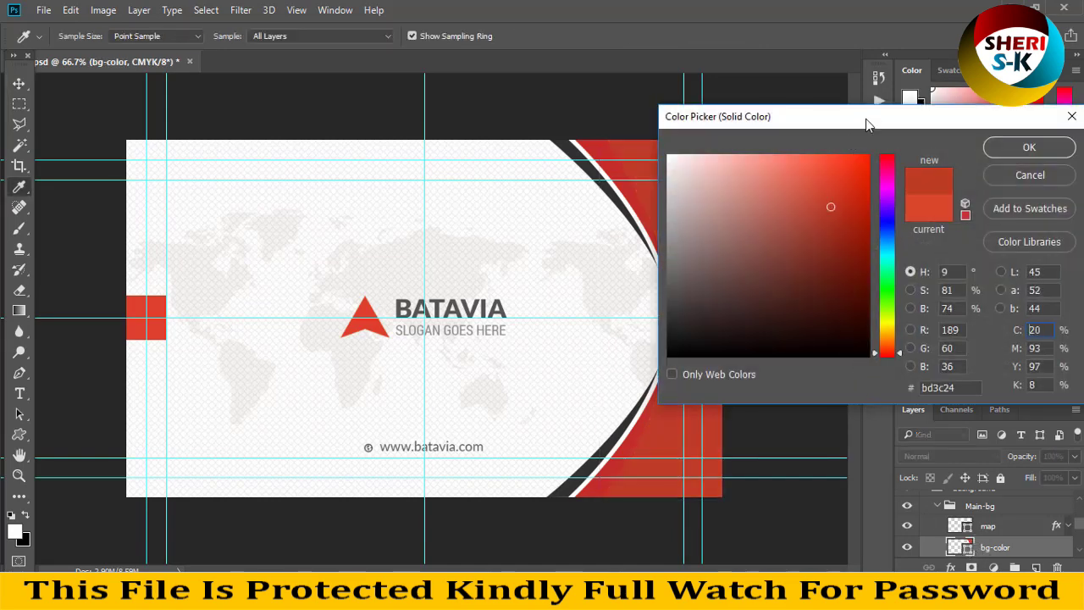
pyautogui.moveTo(745, 116); pyautogui.dragTo(891, 76)
pyautogui.click(844, 295)
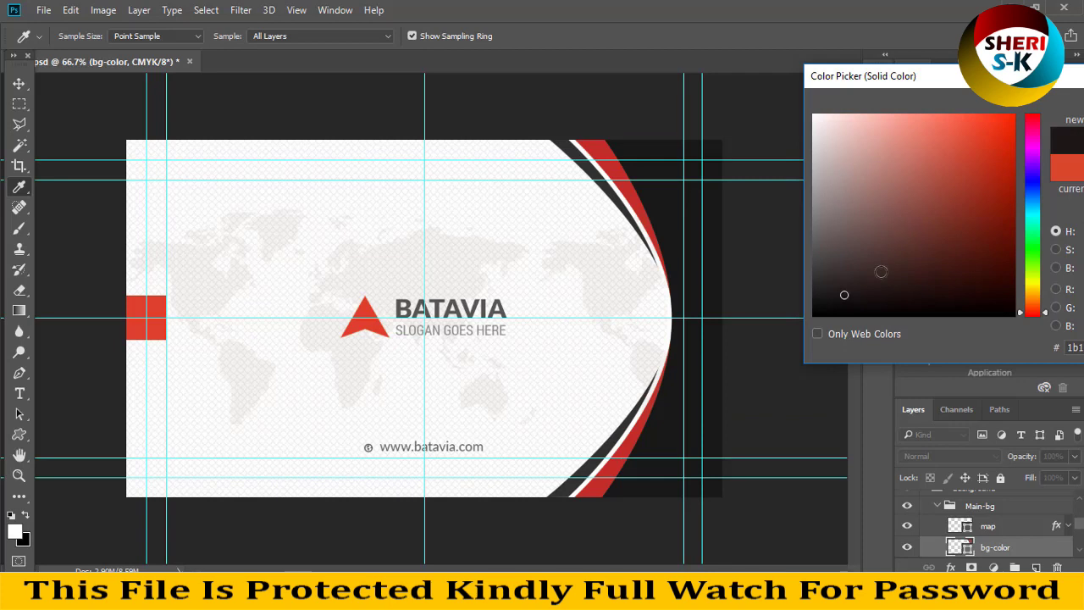
pyautogui.click(1035, 263)
pyautogui.click(987, 270)
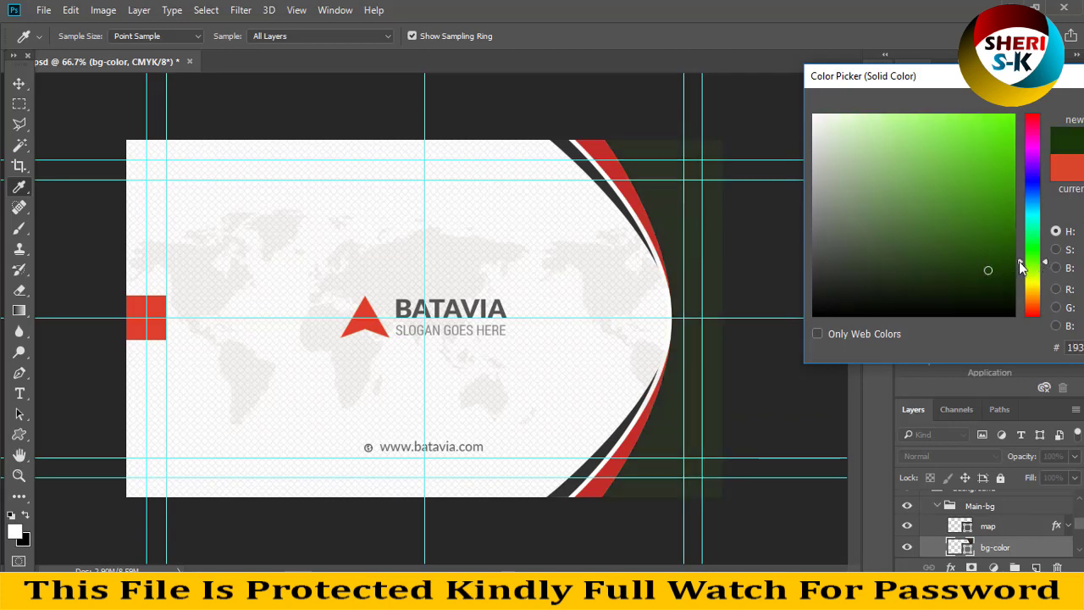
pyautogui.moveTo(1041, 245)
pyautogui.mouseDown()
pyautogui.moveTo(1040, 123)
pyautogui.moveTo(1025, 146)
pyautogui.moveTo(1024, 294)
pyautogui.mouseUp()
pyautogui.click(993, 161)
pyautogui.press('Return')
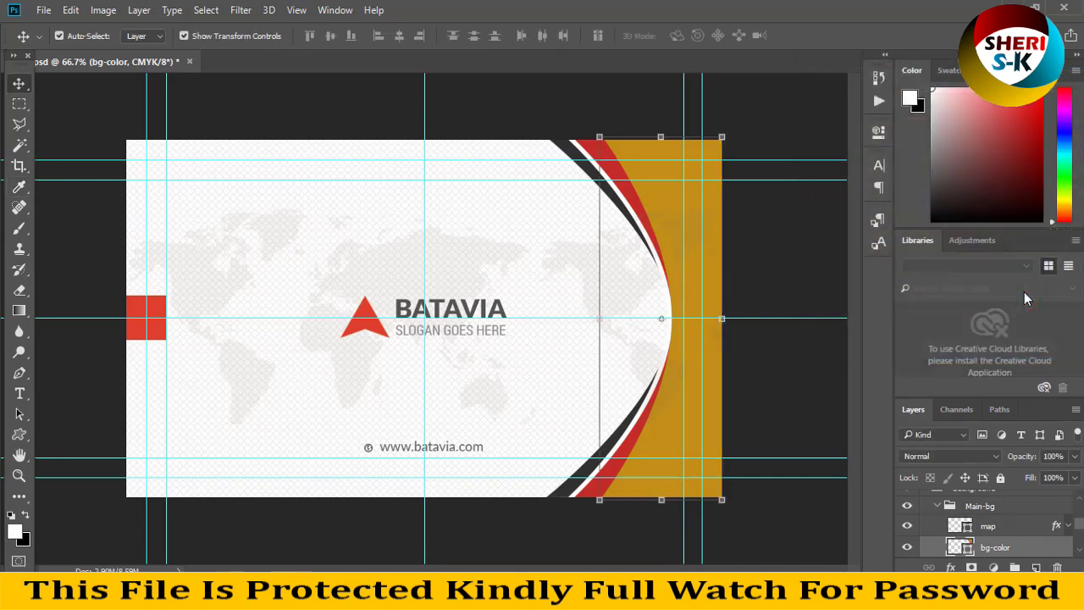
# Preview a teal-blue colour on the curved strip, then cancel, leaving it red.
pyautogui.click(543, 102)
pyautogui.click(595, 157)
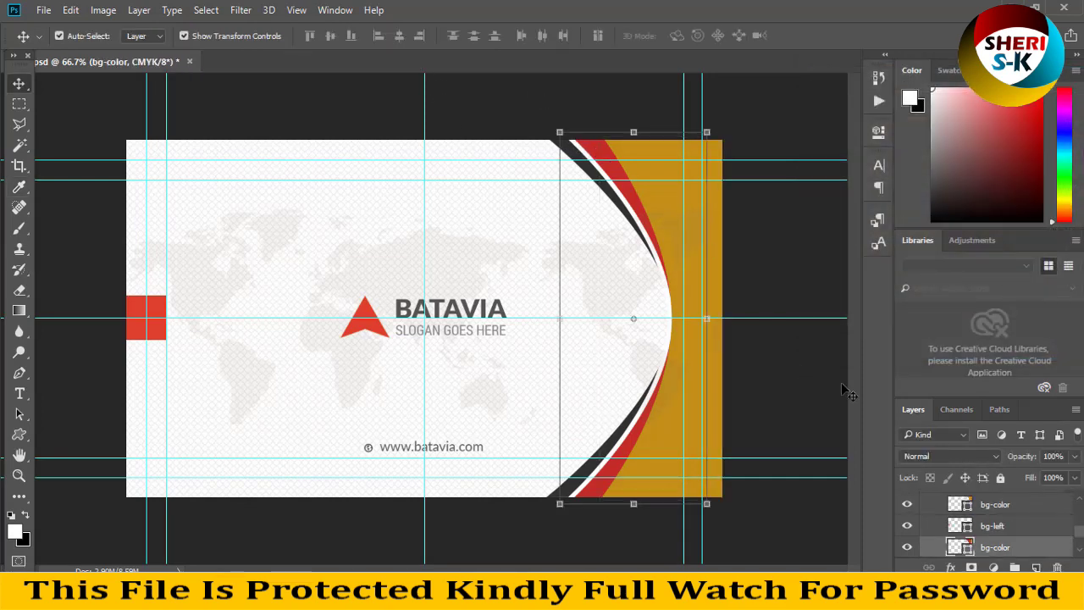
pyautogui.doubleClick(968, 550)
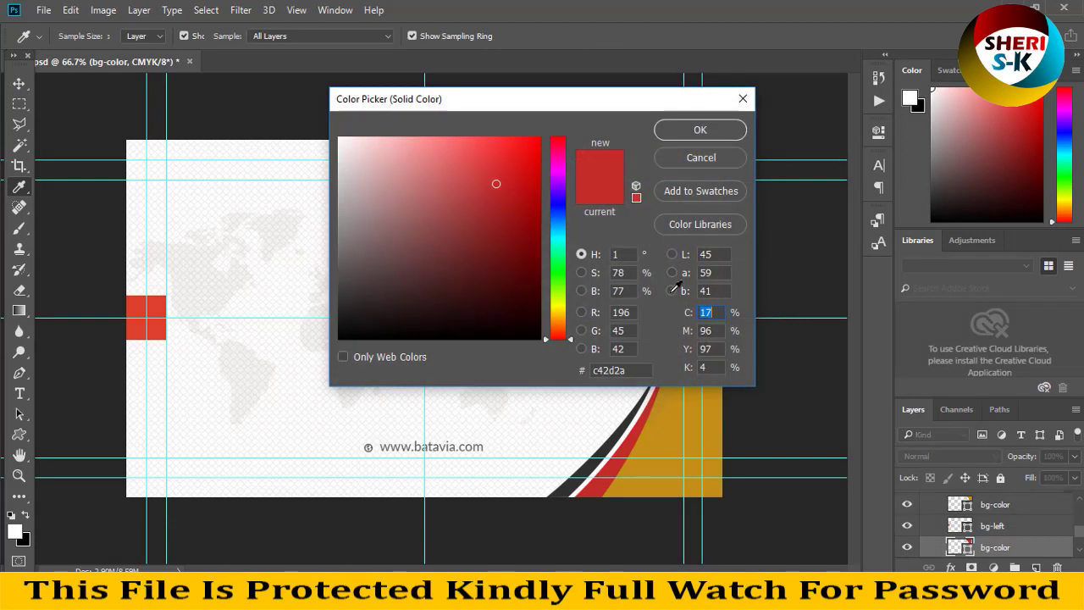
pyautogui.moveTo(509, 106); pyautogui.dragTo(926, 182)
pyautogui.moveTo(962, 230); pyautogui.dragTo(960, 417)
pyautogui.click(1081, 218)
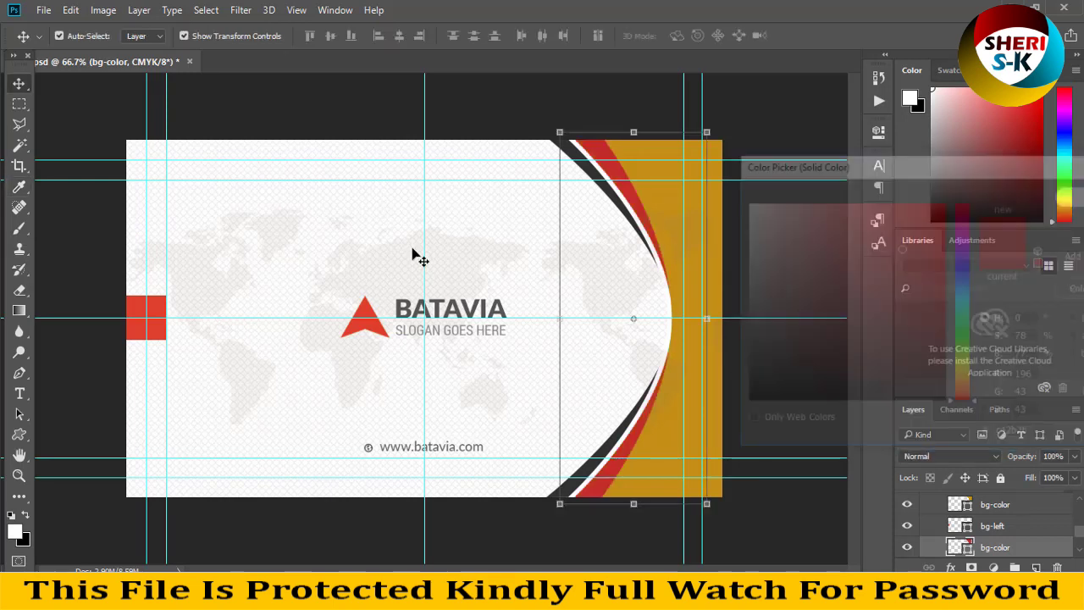
# Nudge the world map and undo, then close the BATAVIA card without saving.
pyautogui.click(360, 373)
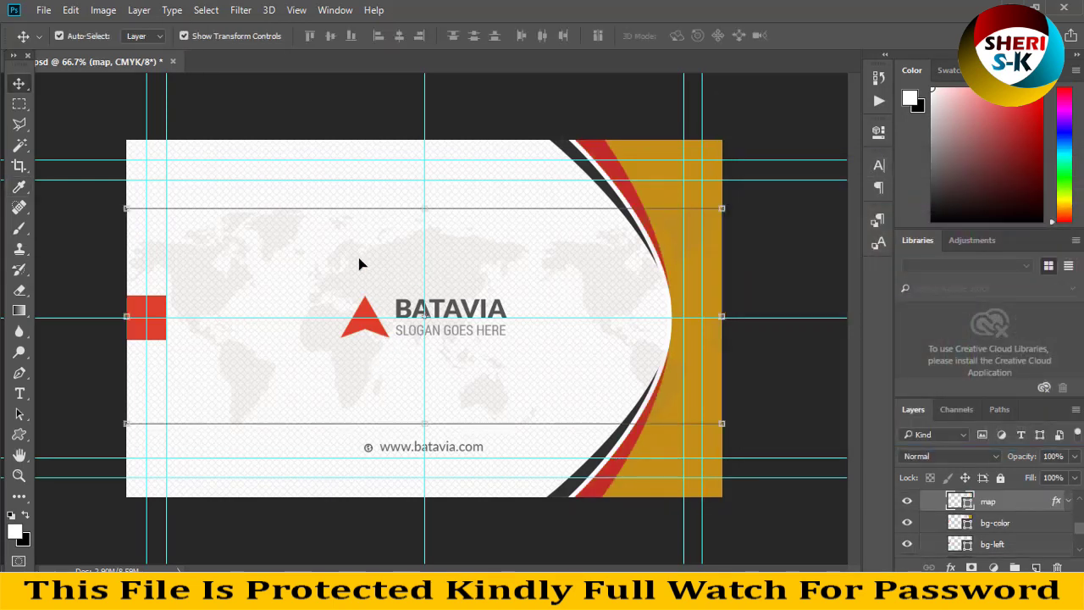
pyautogui.moveTo(307, 330); pyautogui.dragTo(392, 261)
pyautogui.hotkey('ctrl', 'z')
pyautogui.keyDown('ctrl'); pyautogui.click(375, 327); pyautogui.keyUp('ctrl')
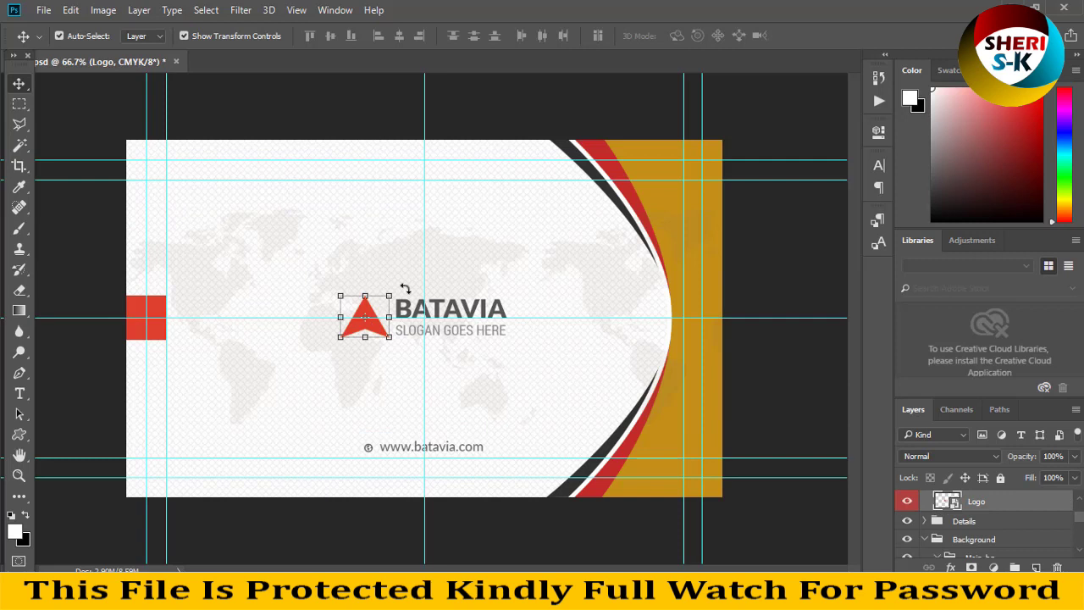
pyautogui.click(166, 312)
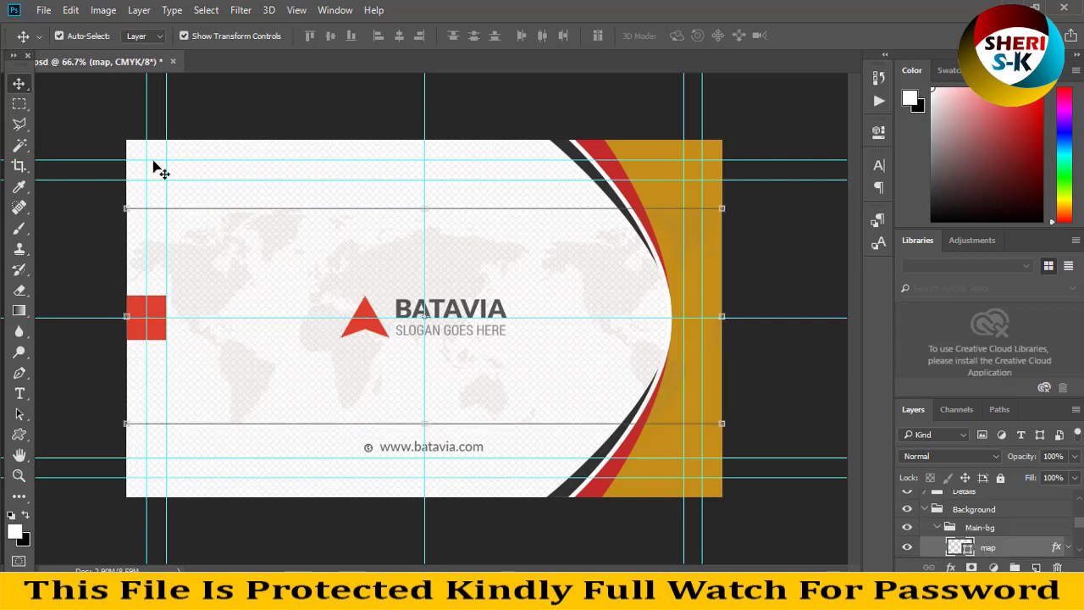
pyautogui.click(173, 62)
pyautogui.click(547, 234)
# Exit Photoshop and return to the Professional Business Card Bundle folder in Explorer.
pyautogui.click(1063, 7)
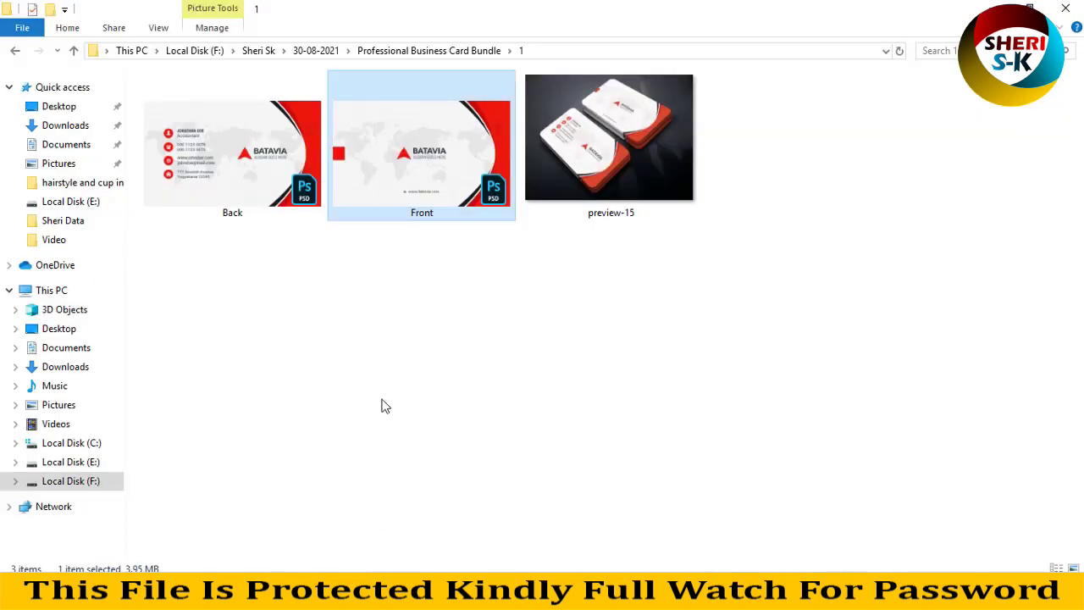
pyautogui.click(14, 52)
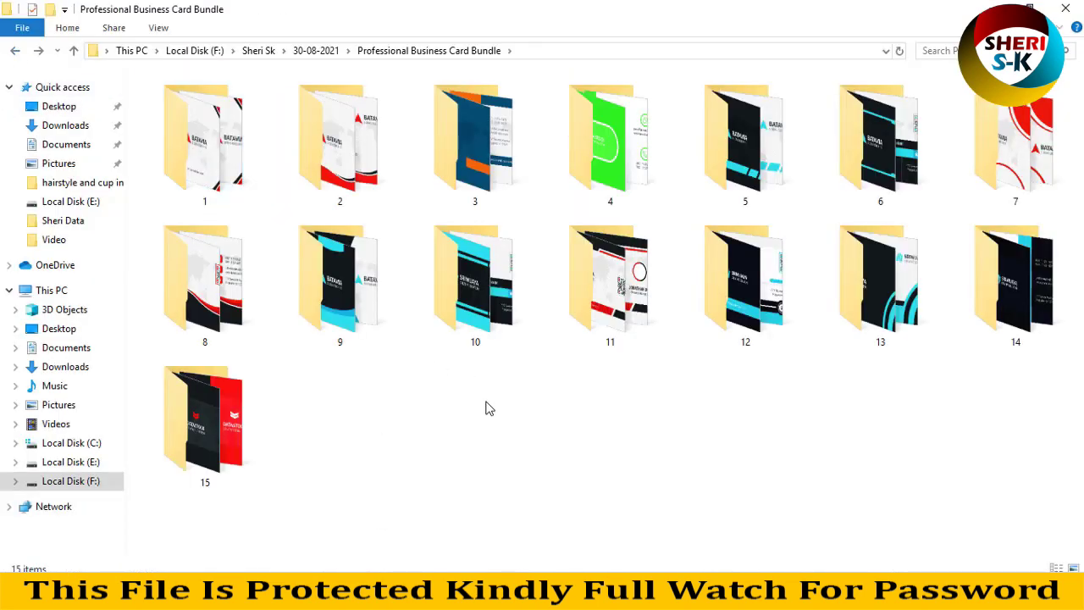